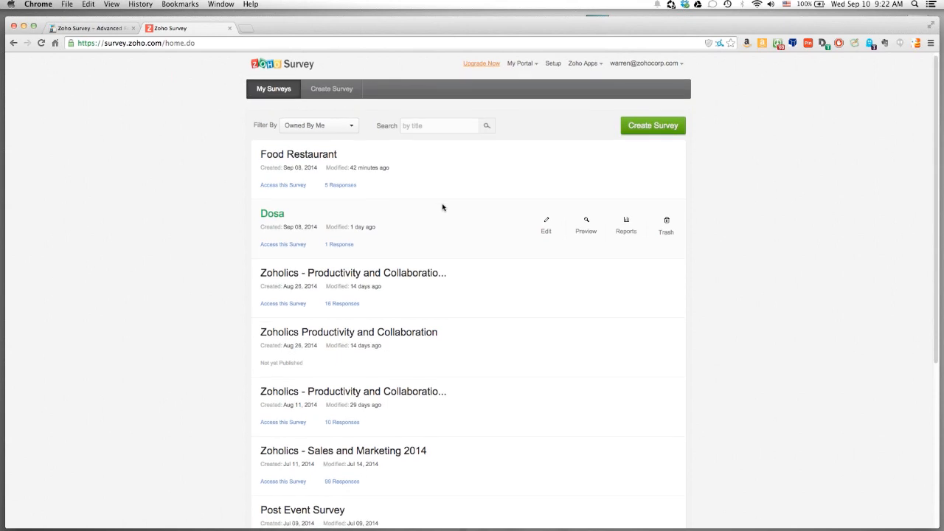
Step: Look over the list of owned surveys and open zoholics.com in a new browser tab
scroll(442, 207, down, 4)
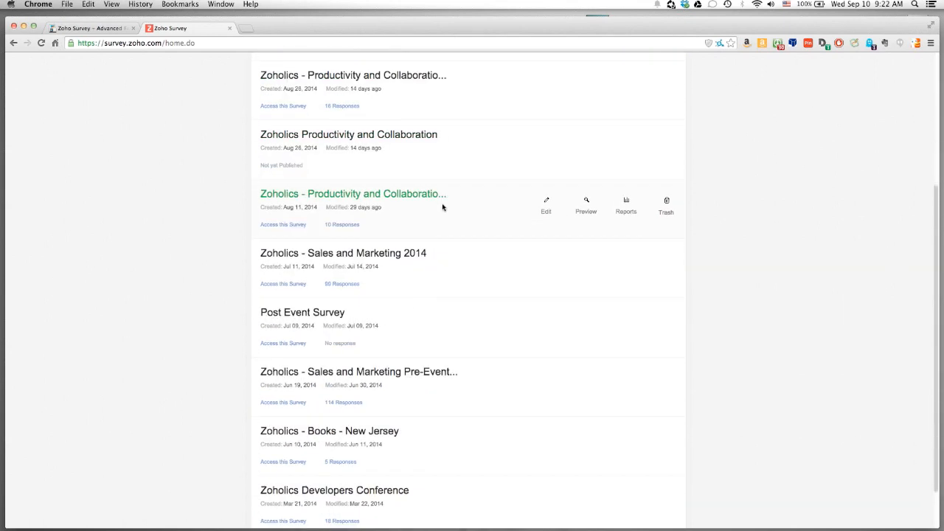
scroll(442, 206, up, 7)
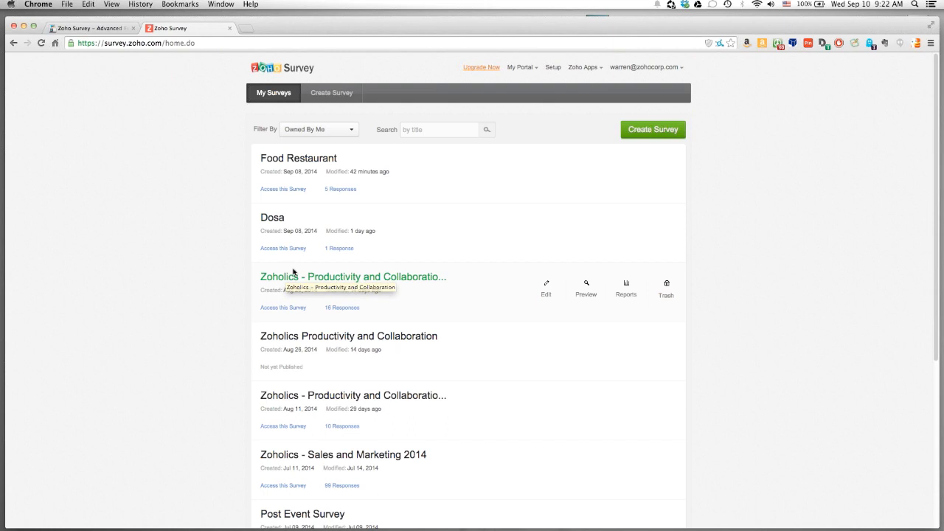
click(247, 28)
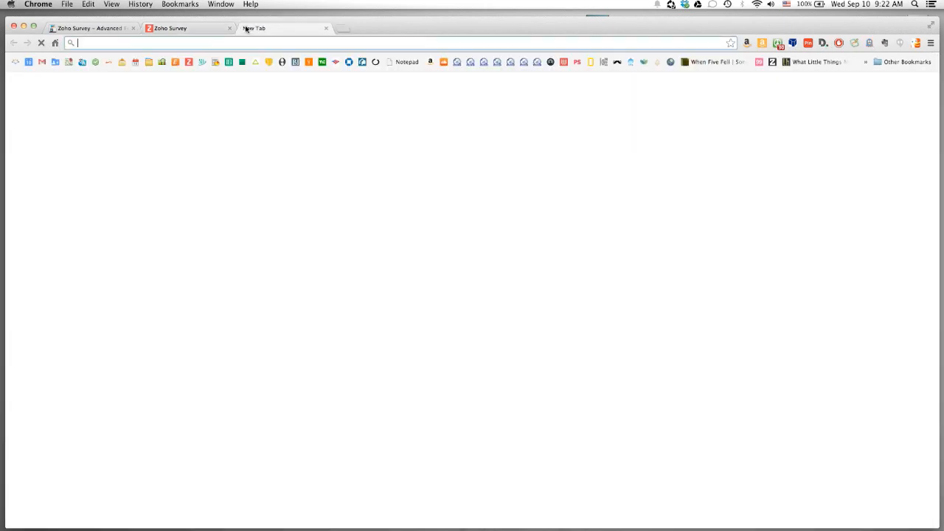
text(zoholics.com)
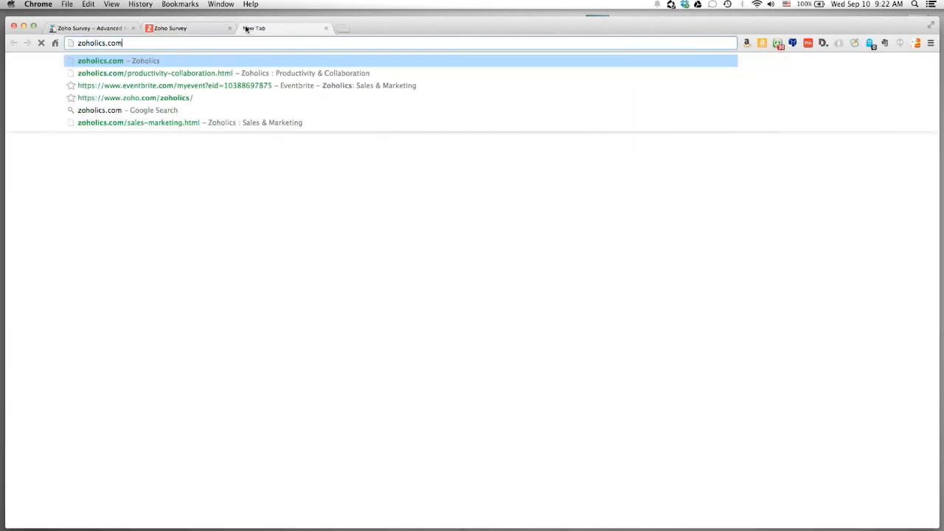
key(Return)
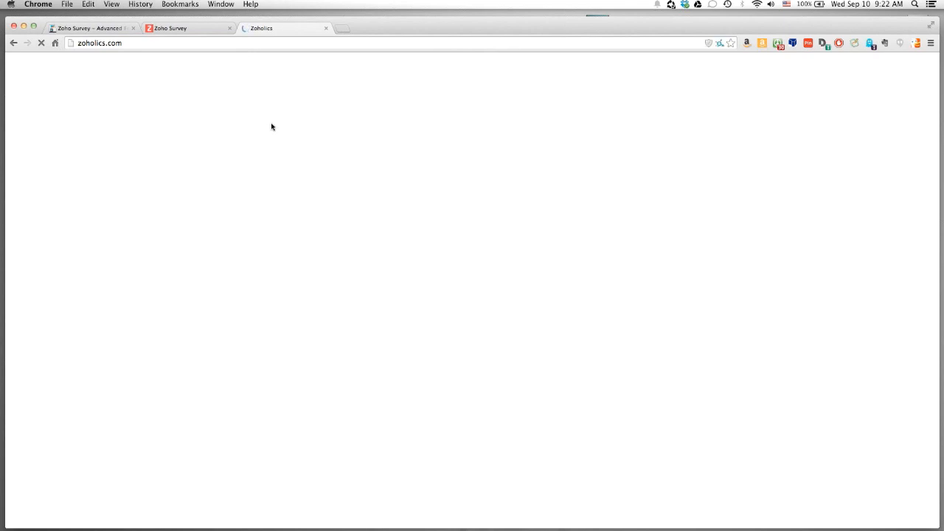
Step: Look through the 2014 conference cards and the On the Road section on the Zoholics page, and close that page
scroll(269, 126, down, 1)
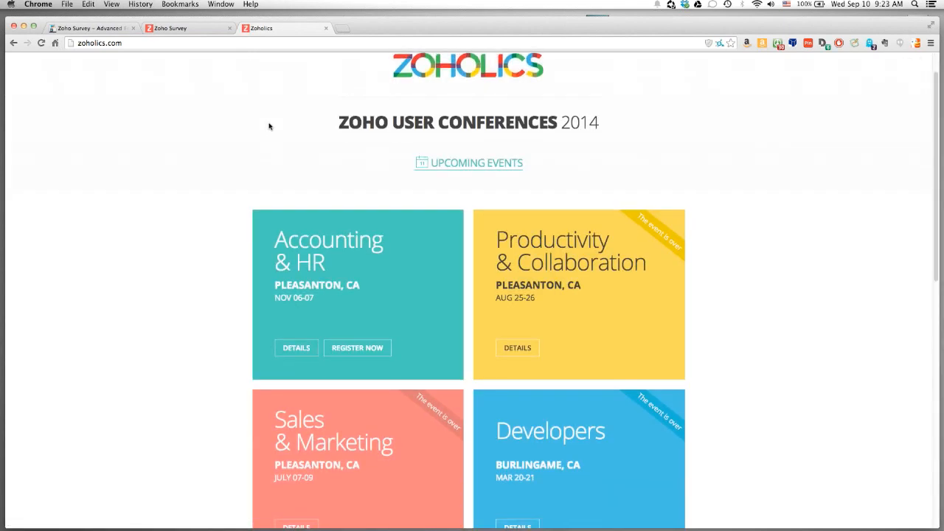
scroll(270, 126, down, 1)
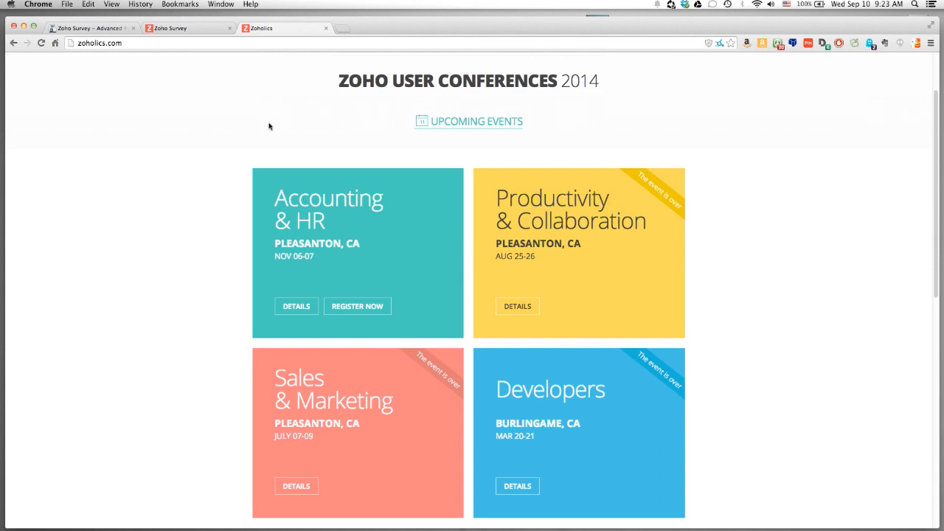
super+click(299, 307)
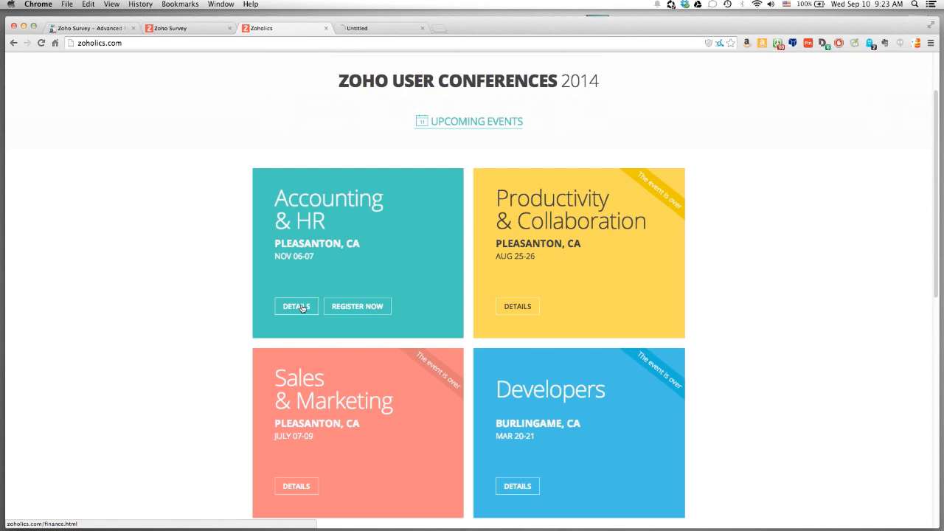
click(422, 28)
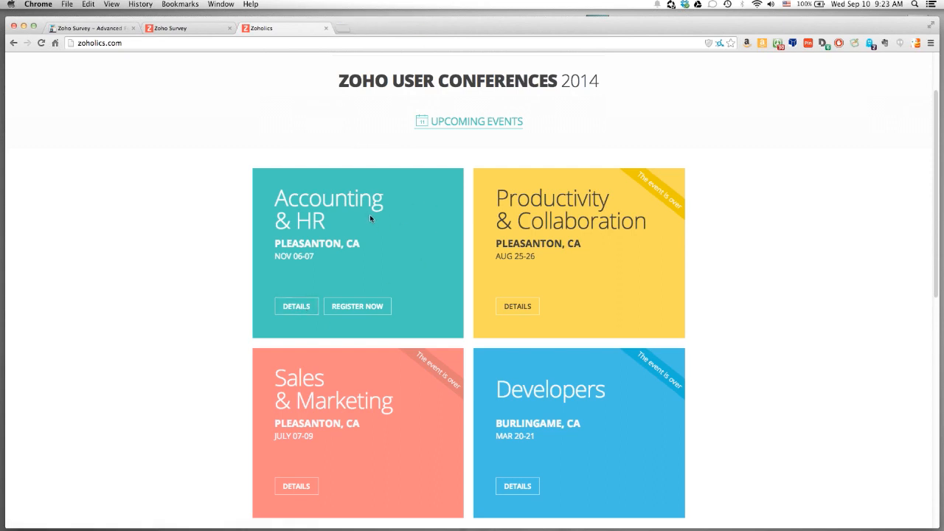
scroll(791, 238, down, 2)
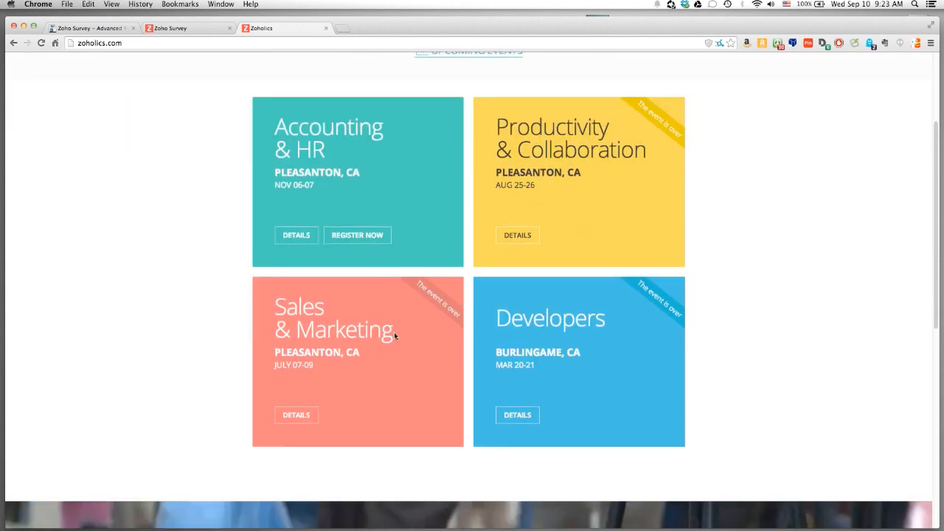
scroll(403, 317, down, 3)
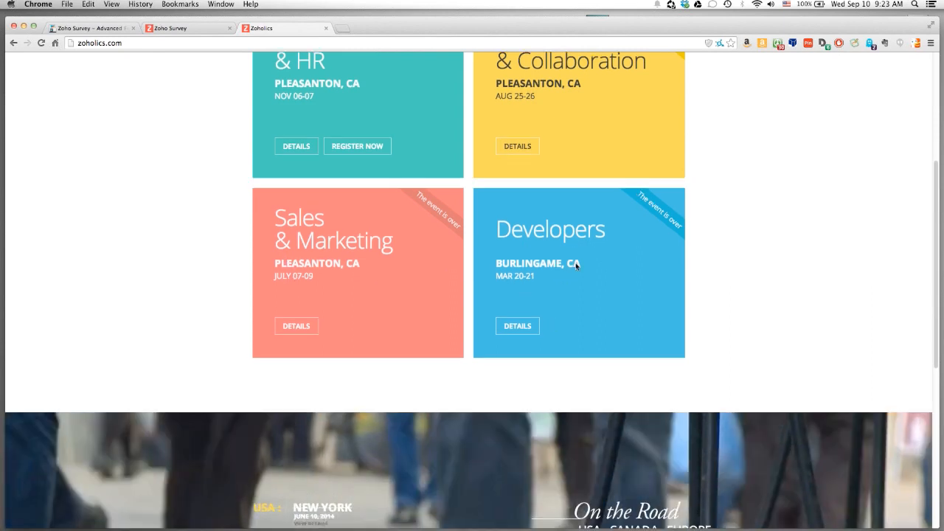
scroll(575, 262, down, 4)
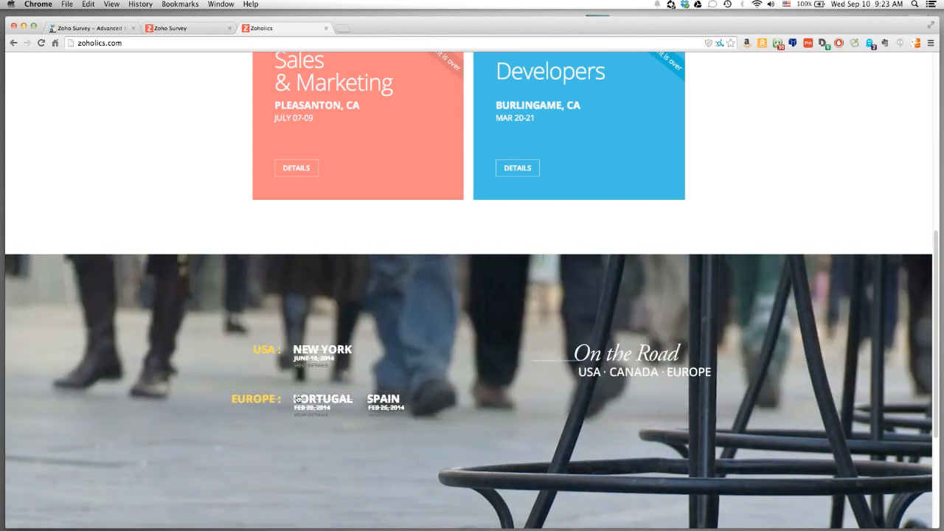
scroll(374, 414, down, 3)
scroll(377, 413, down, 1)
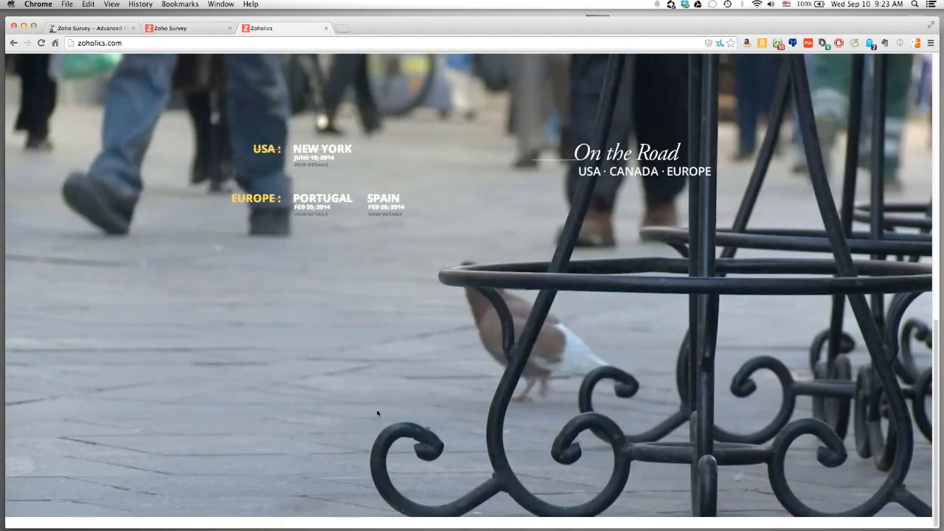
scroll(378, 406, up, 13)
scroll(394, 391, down, 3)
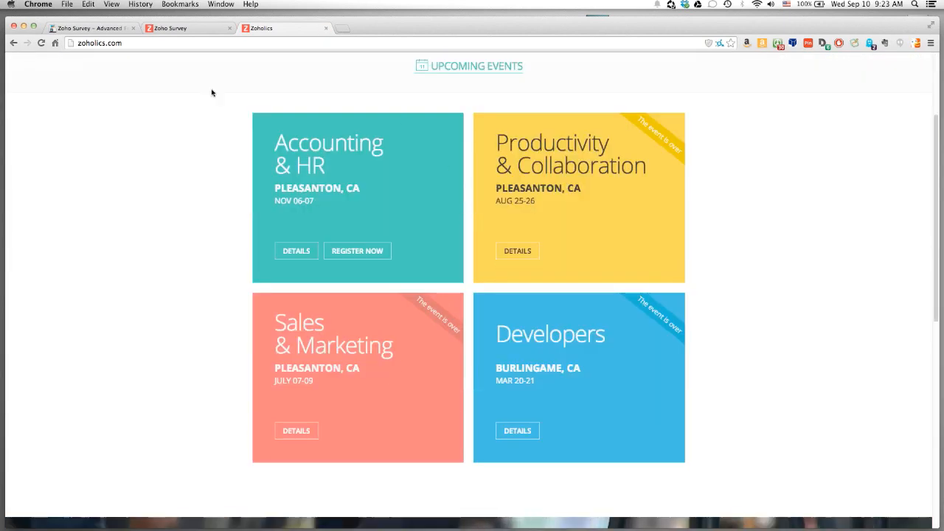
click(326, 28)
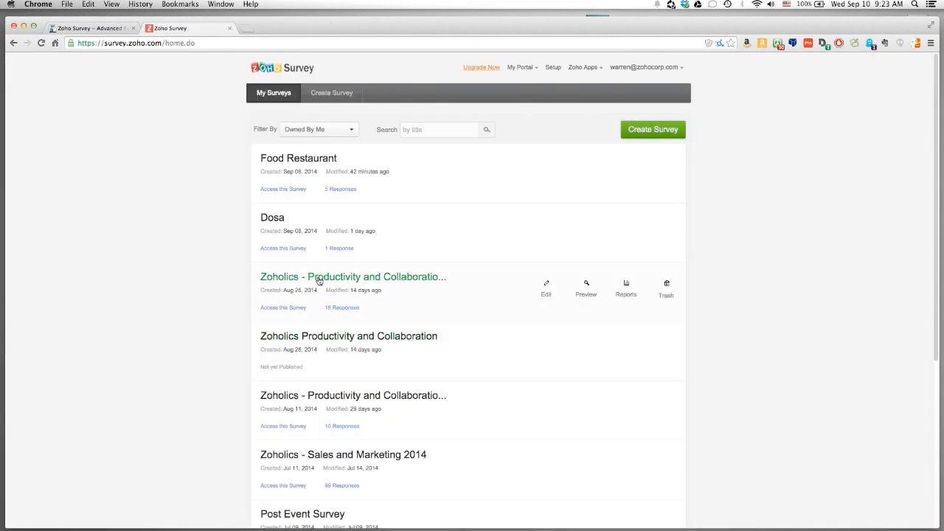
Step: Review the surveys in My Surveys and the filter choices available for the list
scroll(335, 441, down, 3)
scroll(336, 441, up, 2)
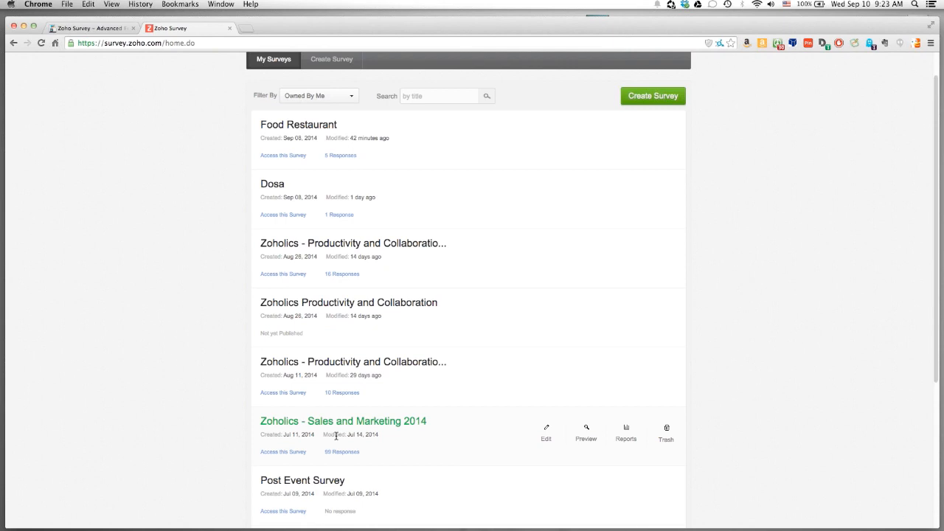
scroll(336, 437, down, 5)
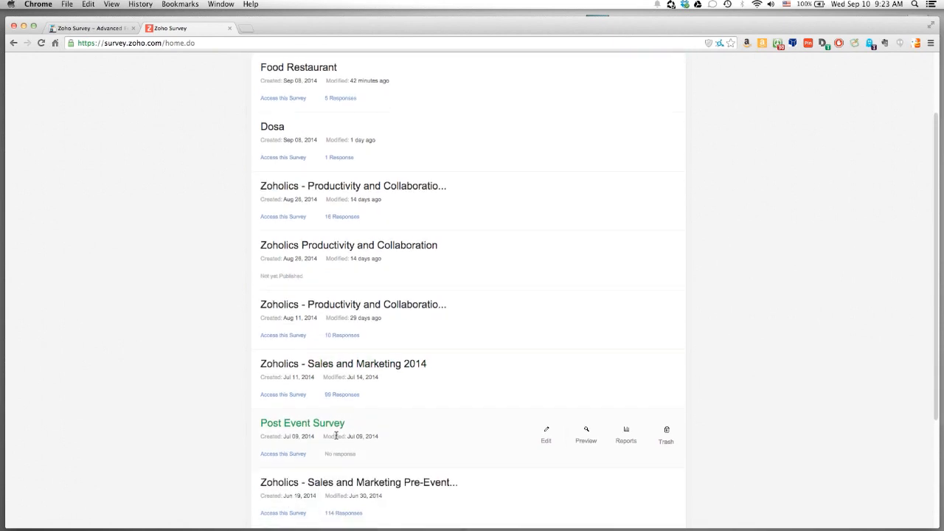
scroll(336, 439, up, 6)
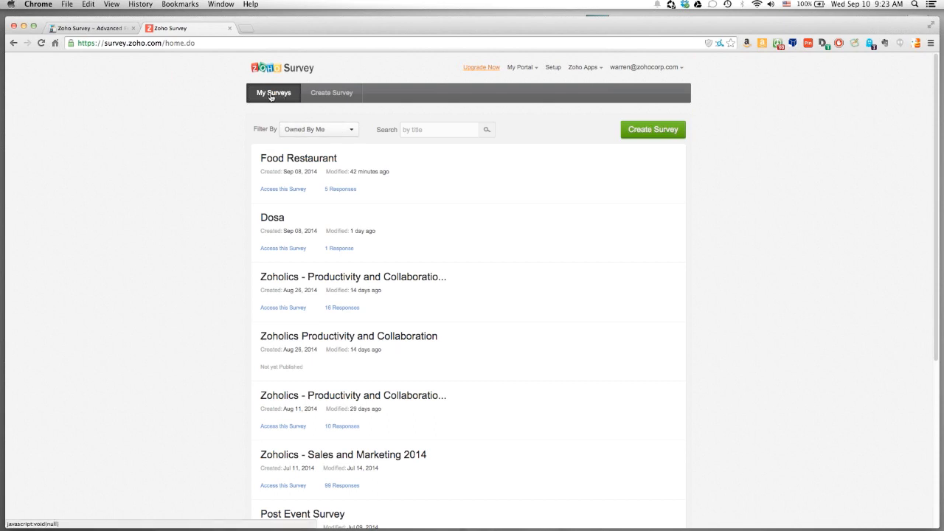
click(352, 133)
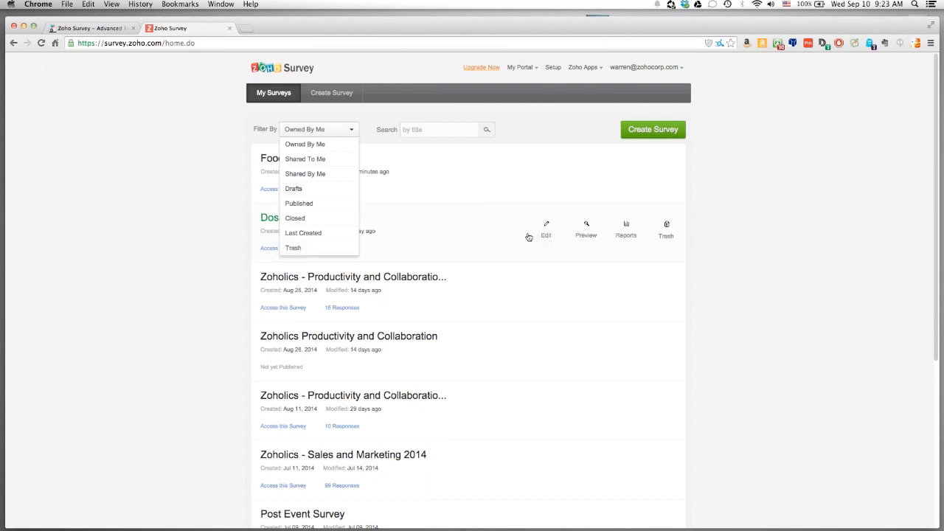
click(775, 222)
Step: Move the survey "Zoholics - Sales and Marketing 2014" to the trash and dismiss the notification
scroll(718, 223, down, 3)
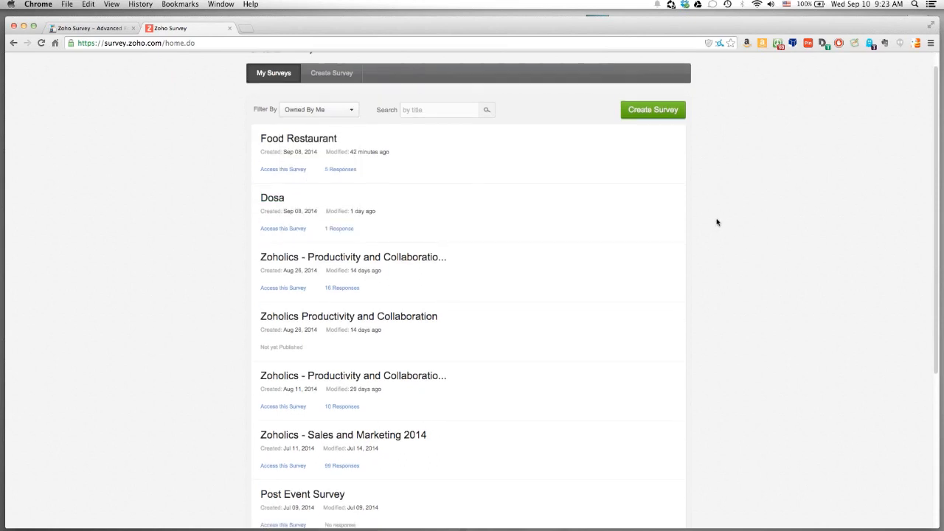
scroll(675, 259, down, 2)
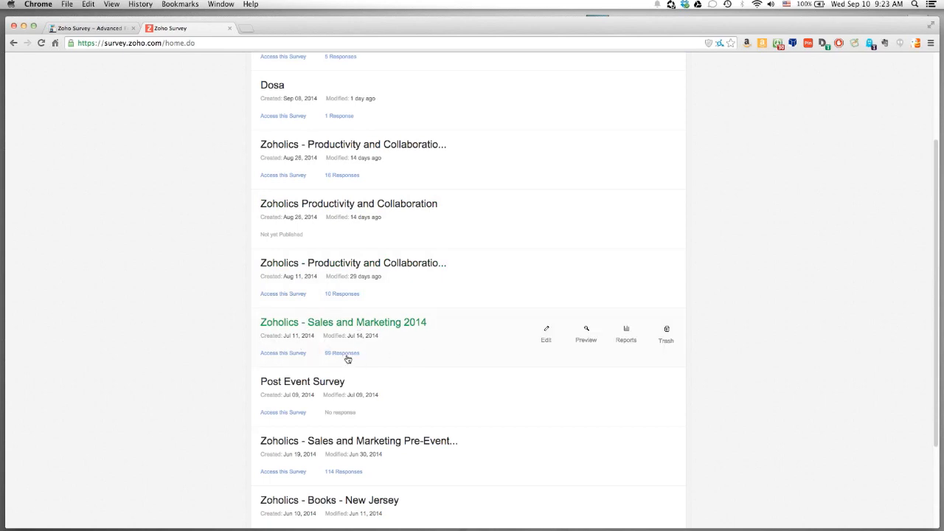
click(668, 333)
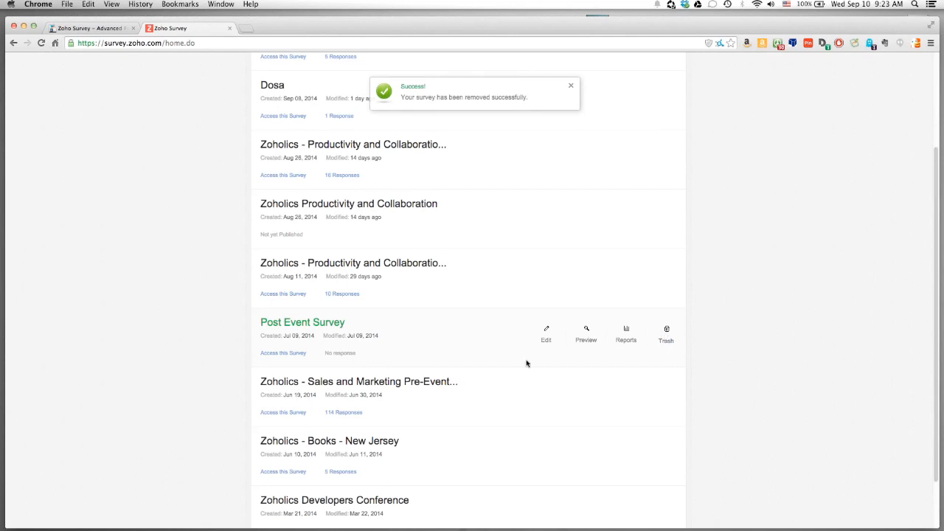
click(570, 89)
scroll(509, 128, up, 3)
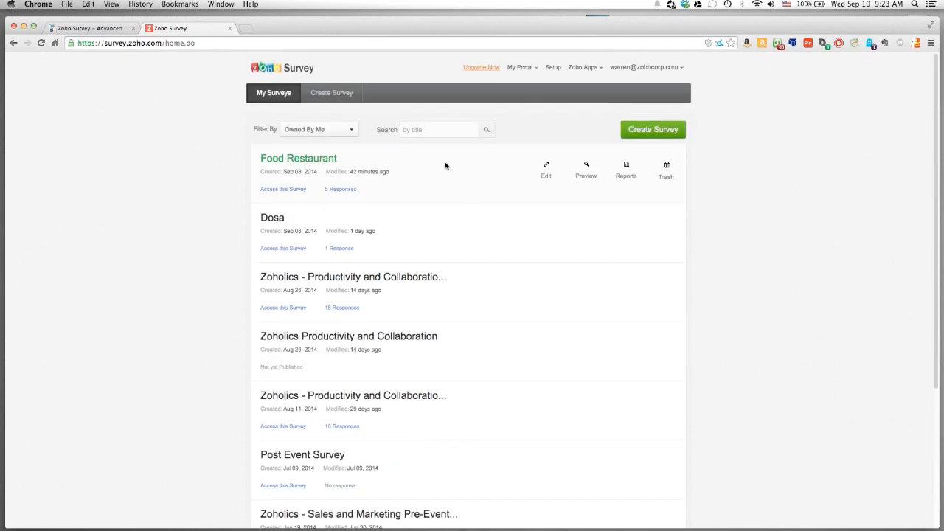
Step: Filter the surveys by Trash and restore "Zoholics - Sales and Marketing 2014"
click(303, 129)
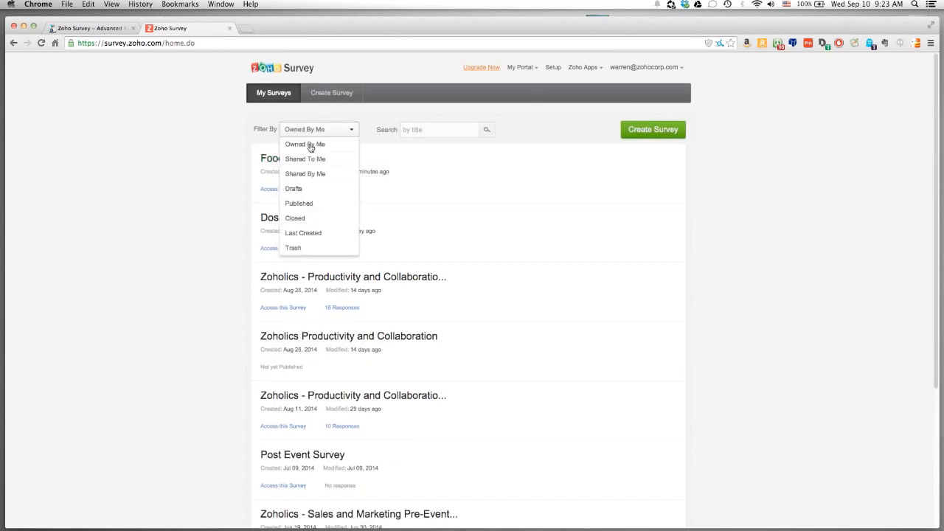
click(294, 248)
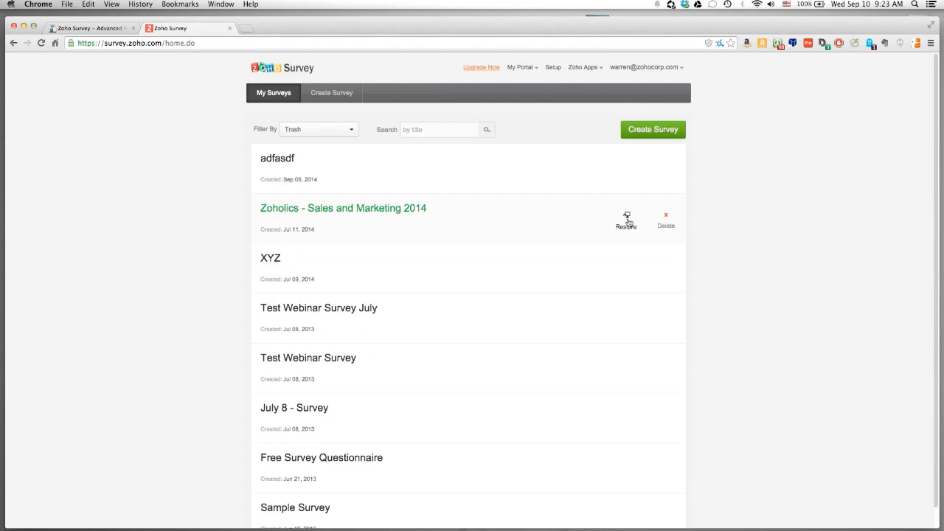
click(627, 221)
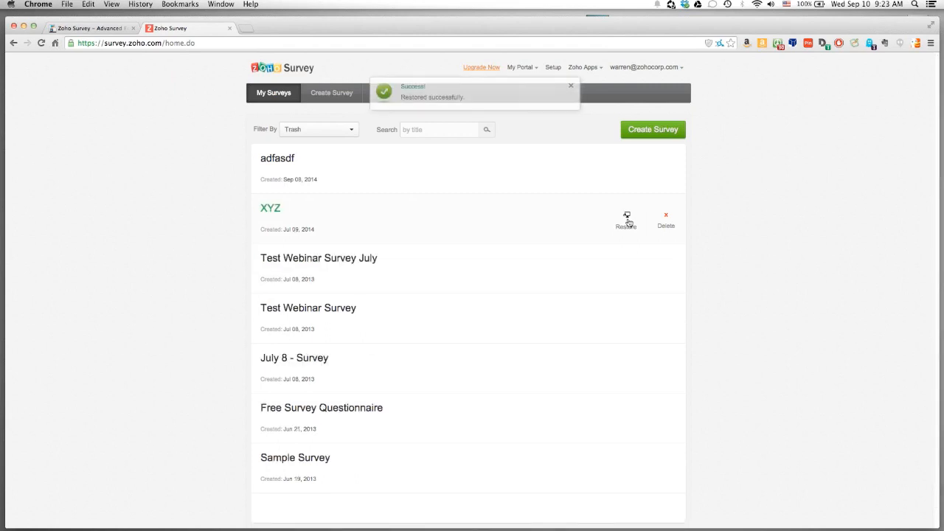
click(571, 88)
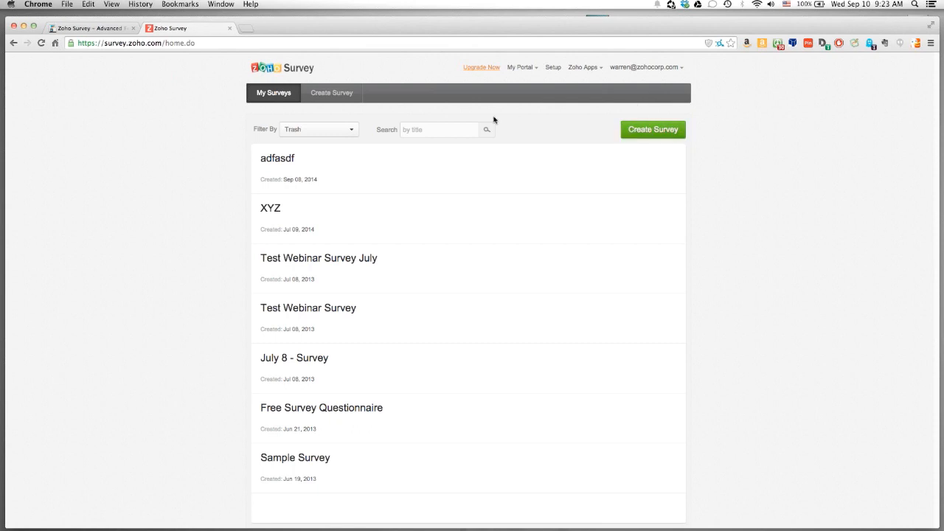
Step: Start a new survey and look through the Templates Gallery and the existing surveys it can be based on
click(679, 133)
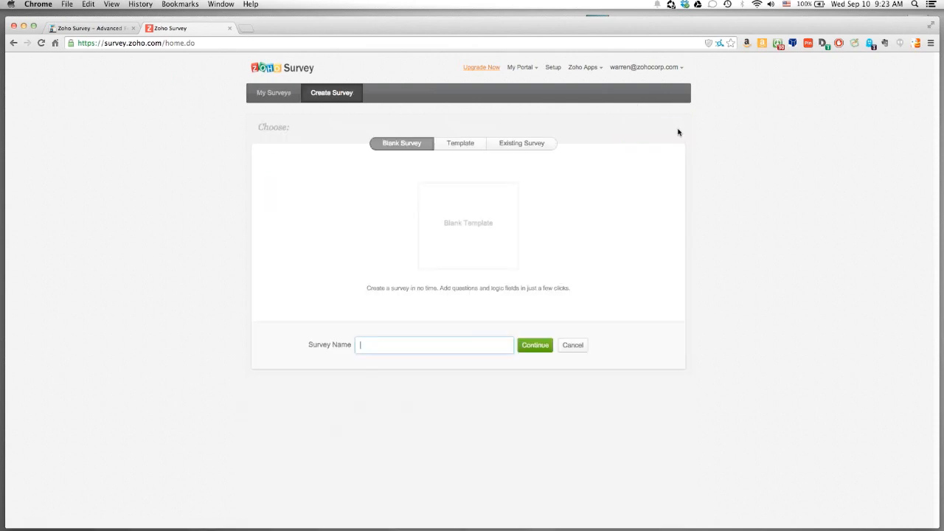
click(468, 146)
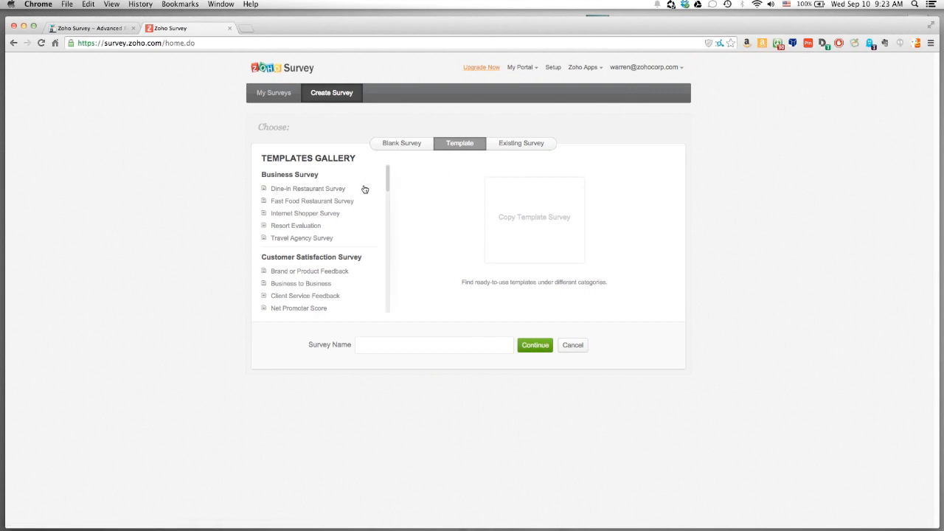
scroll(363, 191, down, 2)
scroll(364, 190, down, 5)
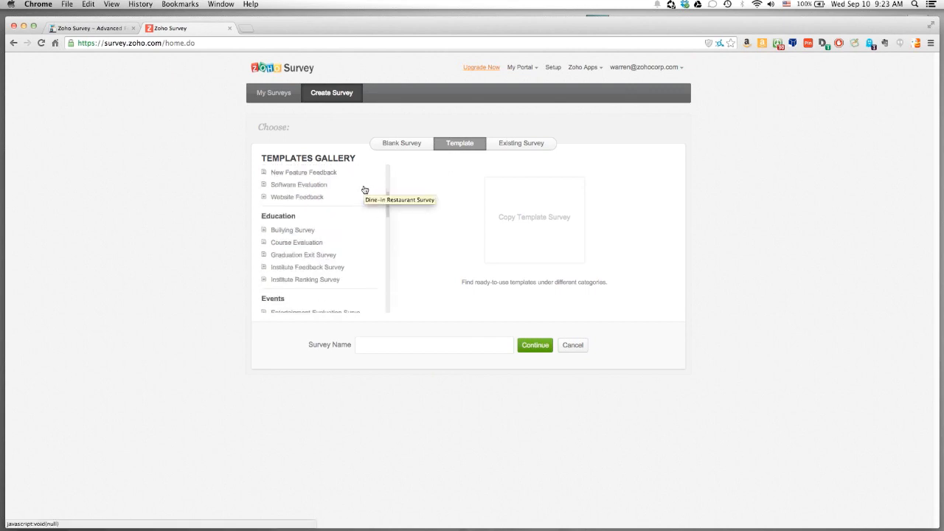
scroll(364, 190, down, 2)
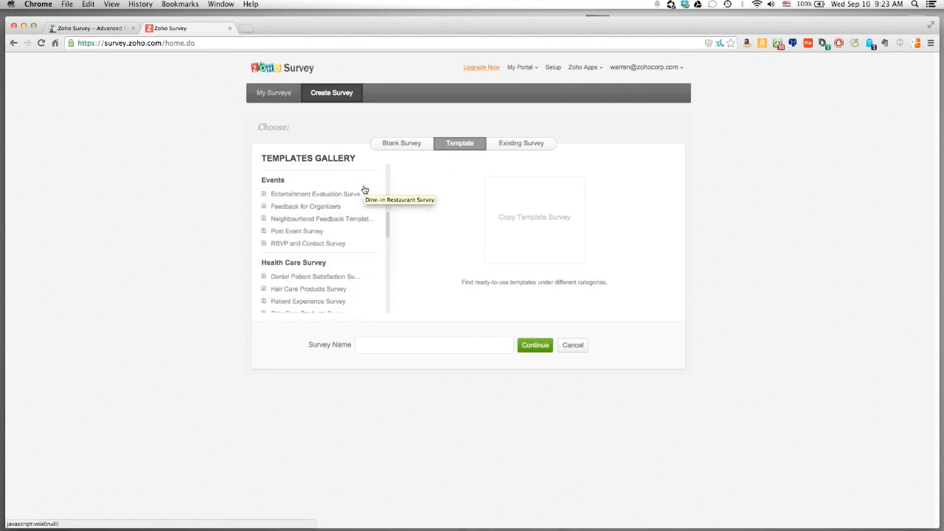
scroll(353, 189, down, 5)
scroll(347, 187, down, 6)
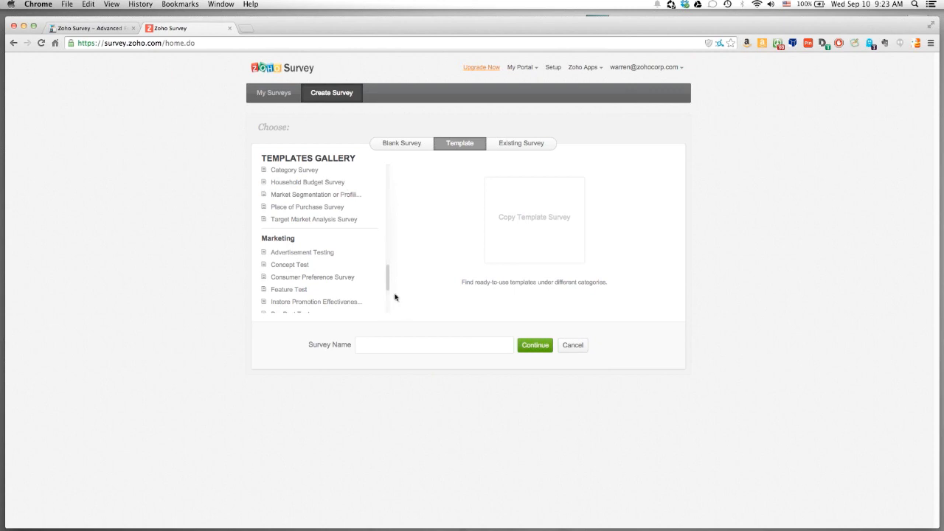
scroll(349, 274, down, 5)
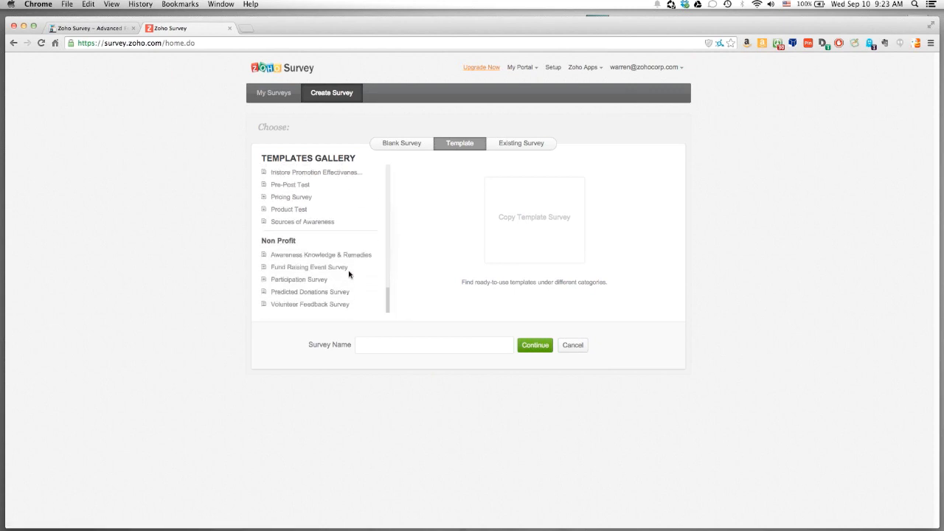
scroll(349, 274, up, 20)
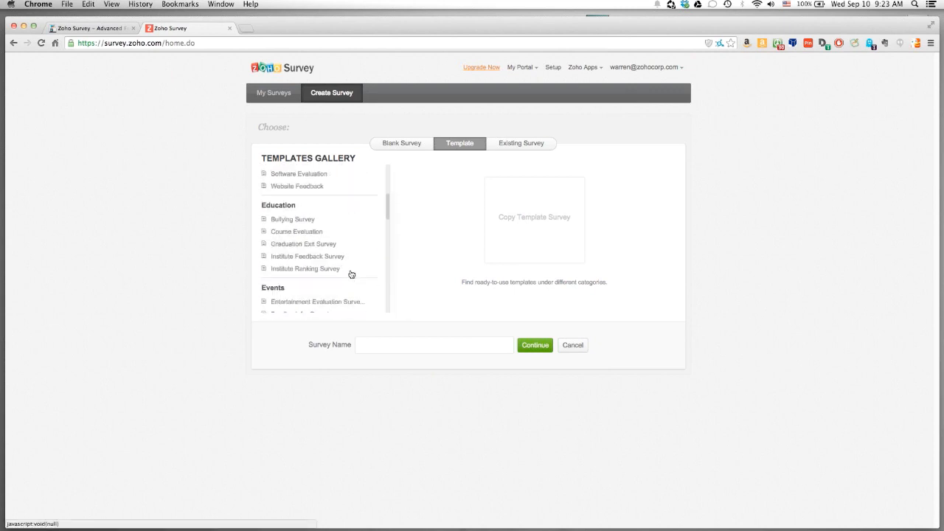
click(537, 145)
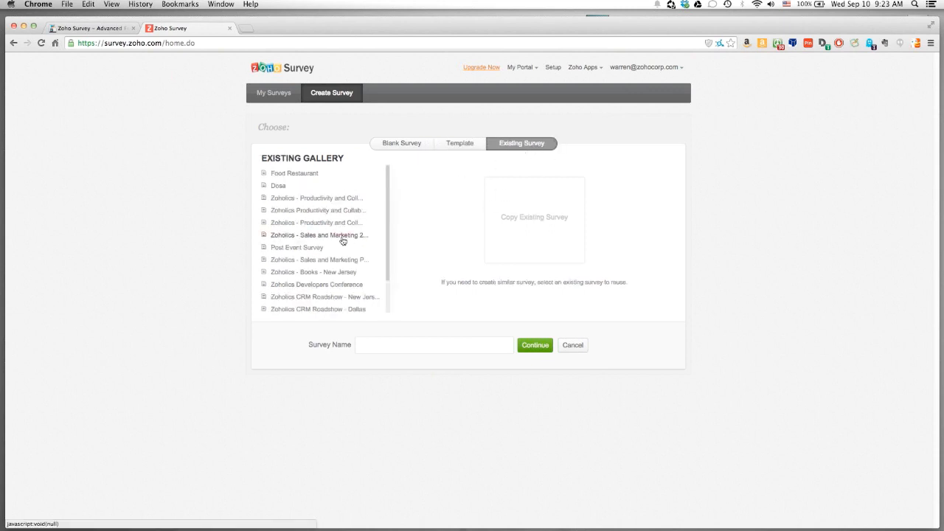
Step: Look through the full list of existing surveys that can be copied
scroll(343, 241, down, 2)
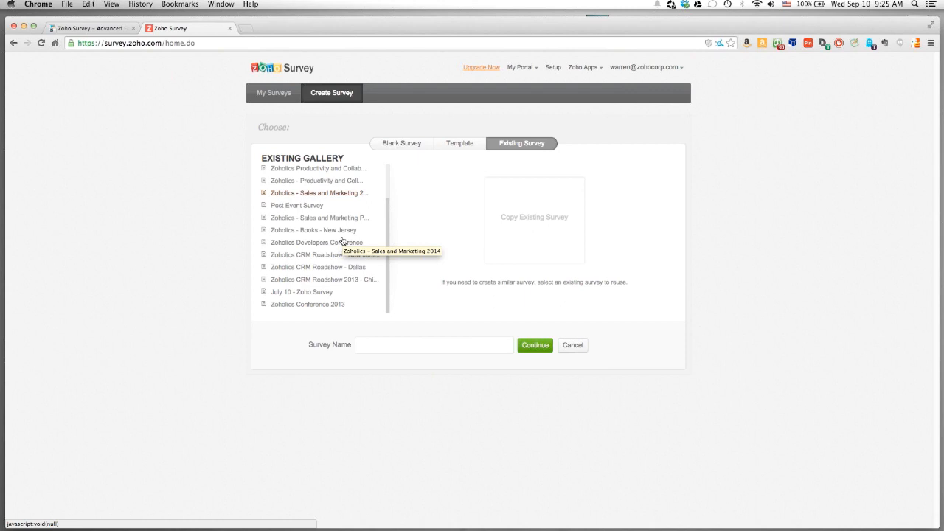
scroll(343, 242, up, 2)
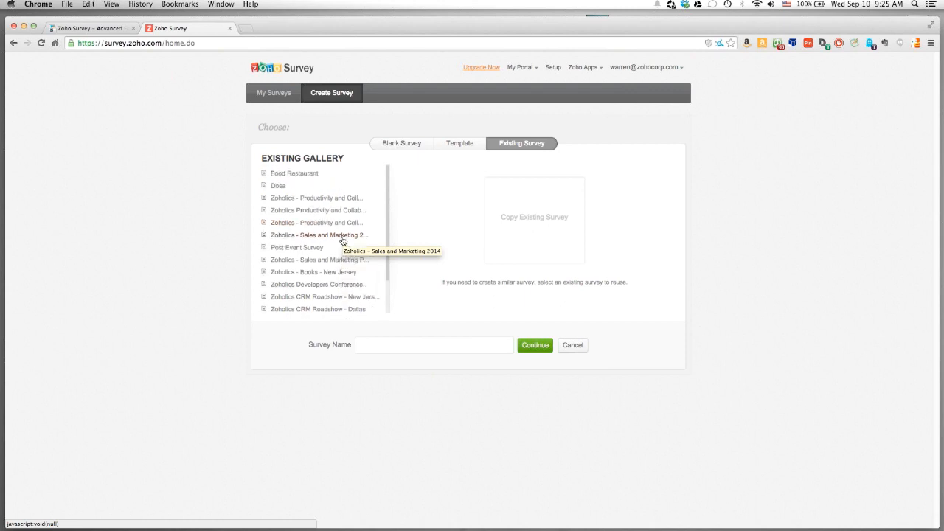
scroll(343, 241, down, 2)
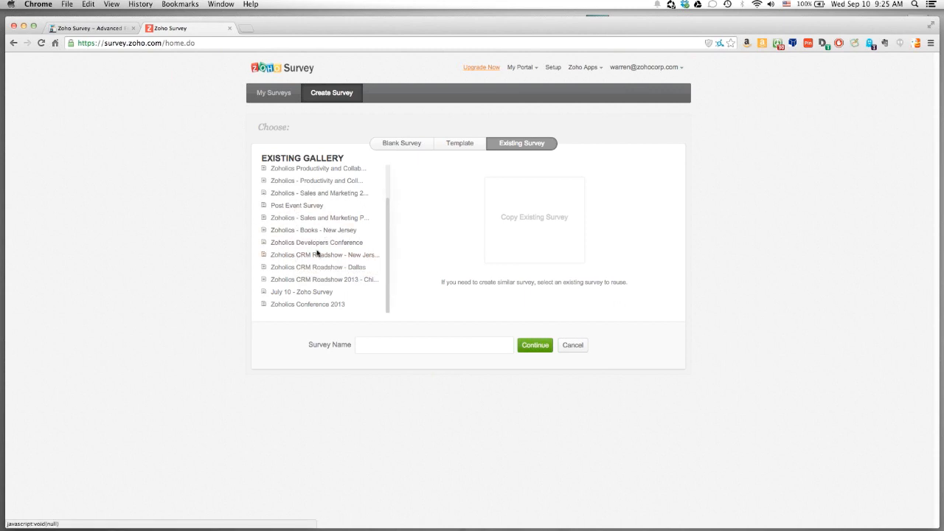
scroll(309, 236, up, 2)
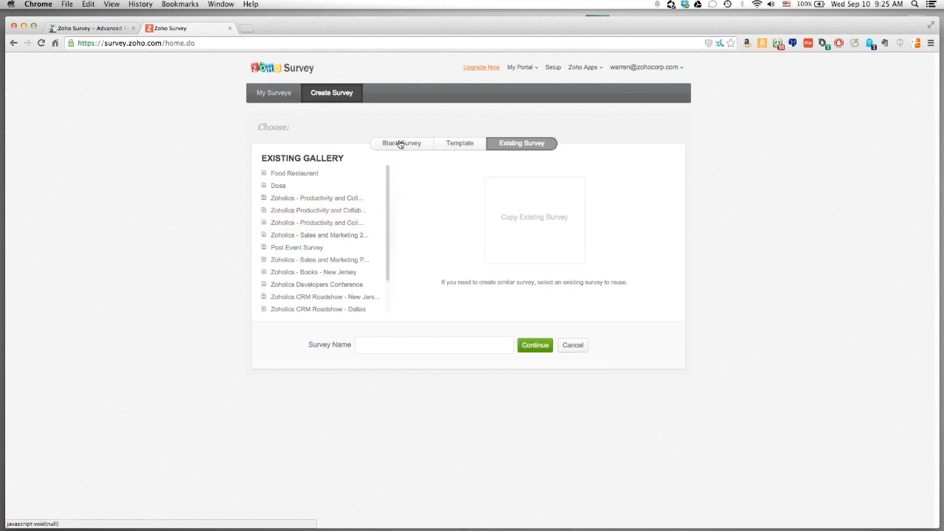
Step: Browse the Templates Gallery and examine the questions of the Client Service Feedback template
click(461, 148)
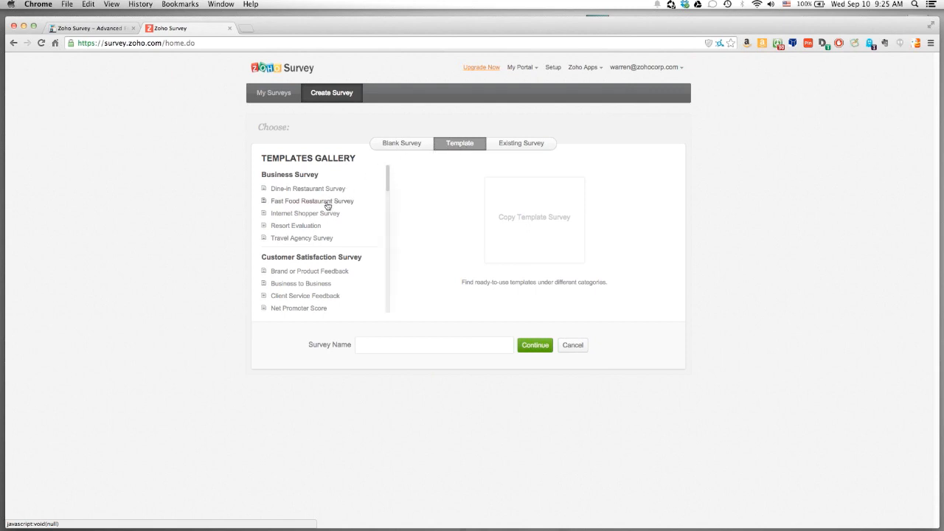
scroll(315, 229, down, 3)
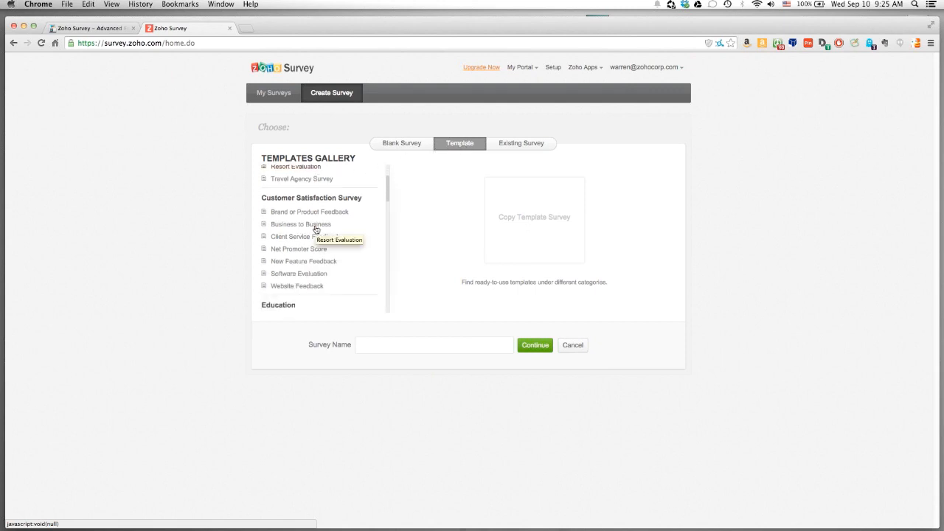
scroll(315, 229, down, 1)
click(320, 223)
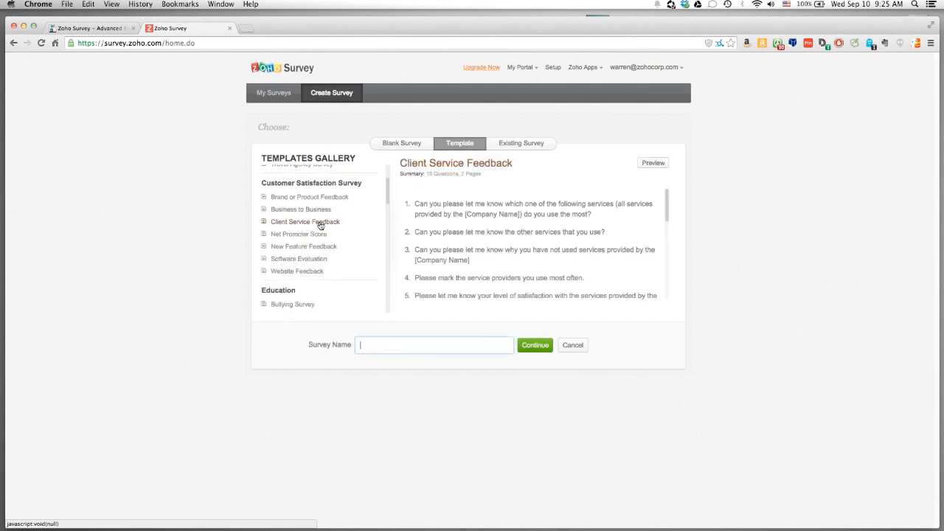
scroll(517, 251, down, 5)
scroll(524, 253, down, 3)
scroll(525, 254, up, 6)
Step: Examine the questions of the Website Feedback and Graduation Exit Survey templates
click(322, 260)
click(322, 271)
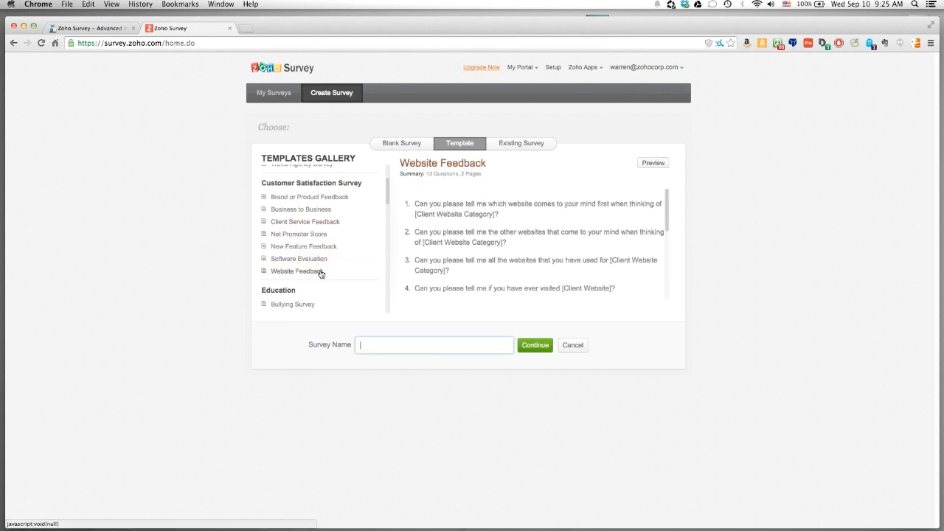
scroll(489, 243, down, 3)
scroll(488, 243, down, 4)
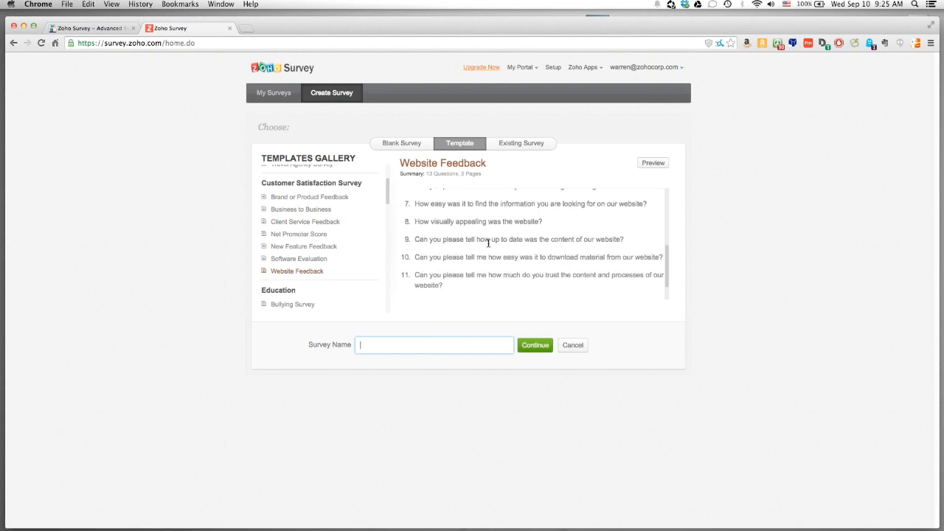
scroll(488, 243, up, 6)
scroll(489, 244, down, 5)
scroll(287, 262, down, 3)
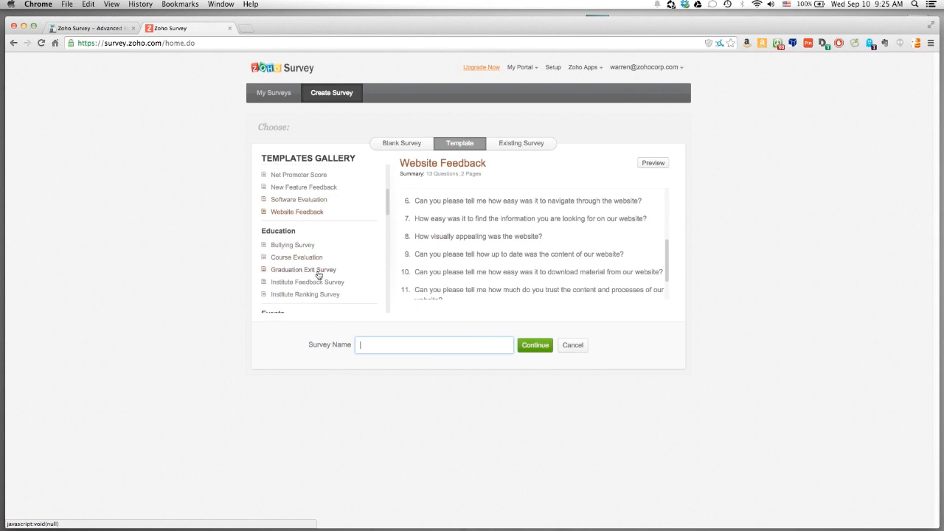
click(319, 272)
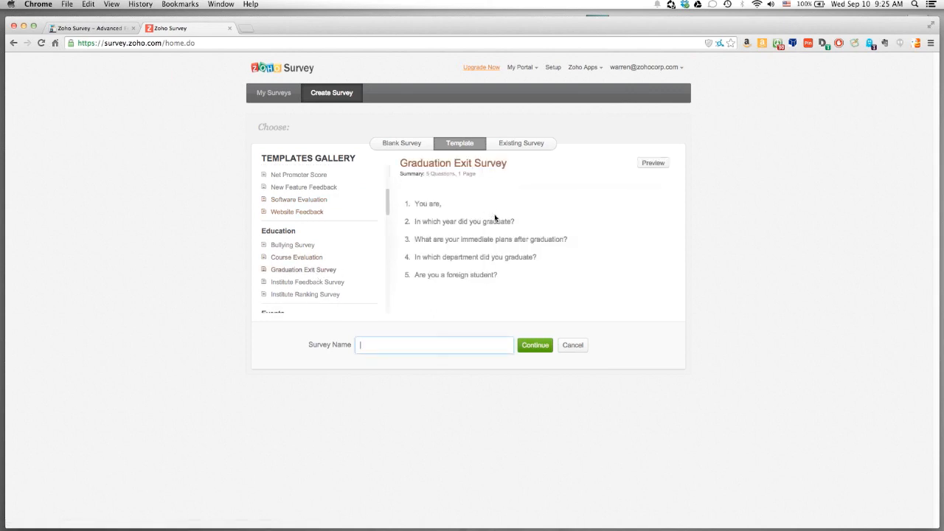
Step: Create a blank survey named "Advanced Features Feedback"
click(404, 145)
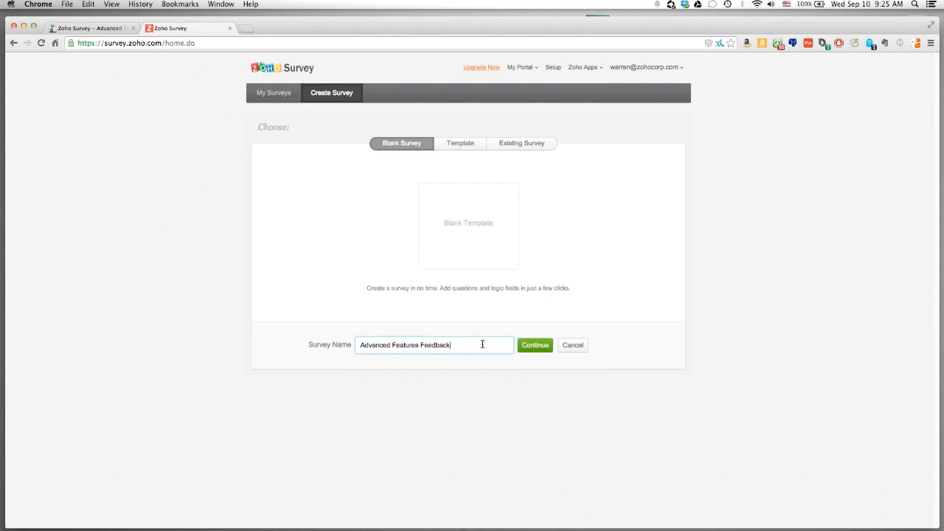
click(537, 346)
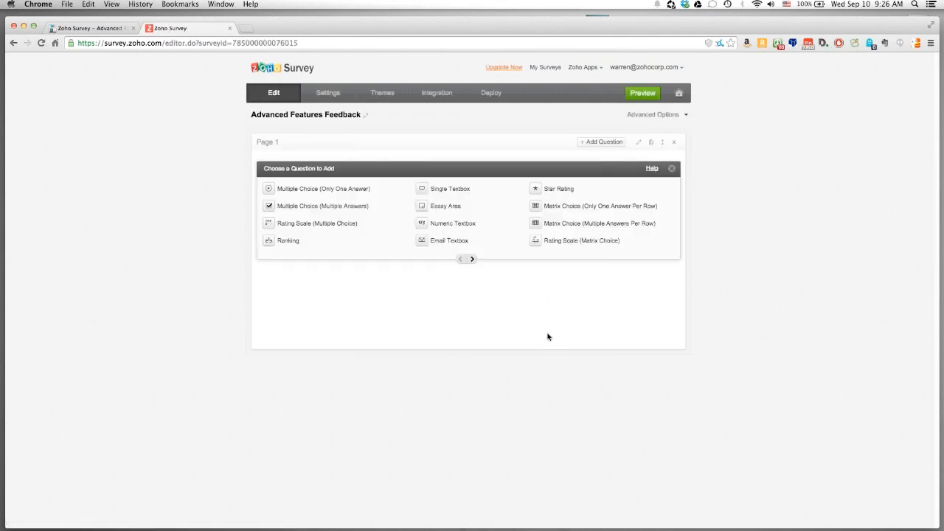
Step: Add a Heading/Descriptive text element to Page 1 with the heading "Welcome to the Zoho Survey - Advanced Features Webinar!"
click(473, 259)
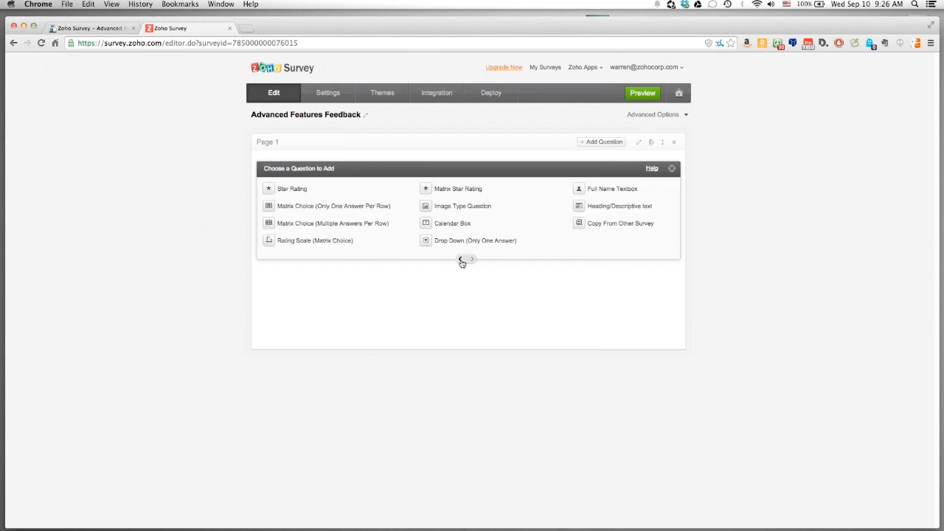
click(460, 261)
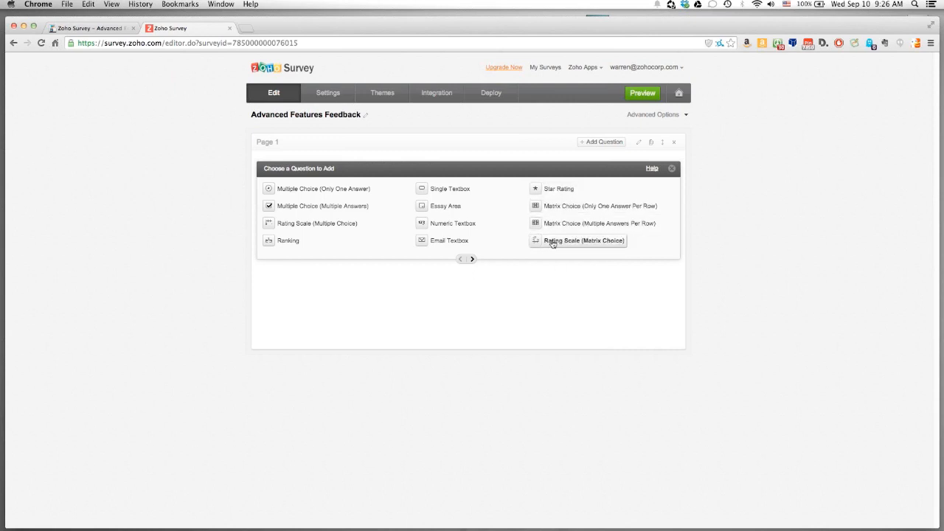
click(473, 259)
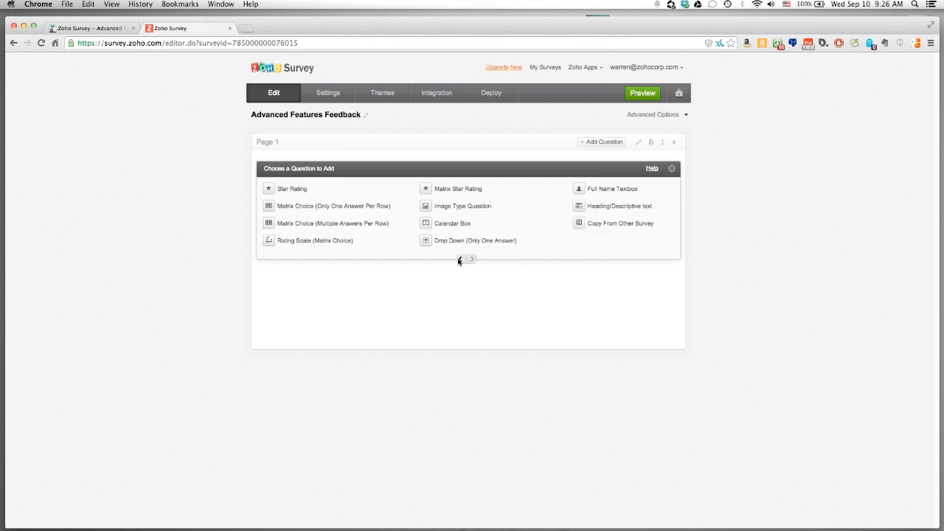
click(649, 206)
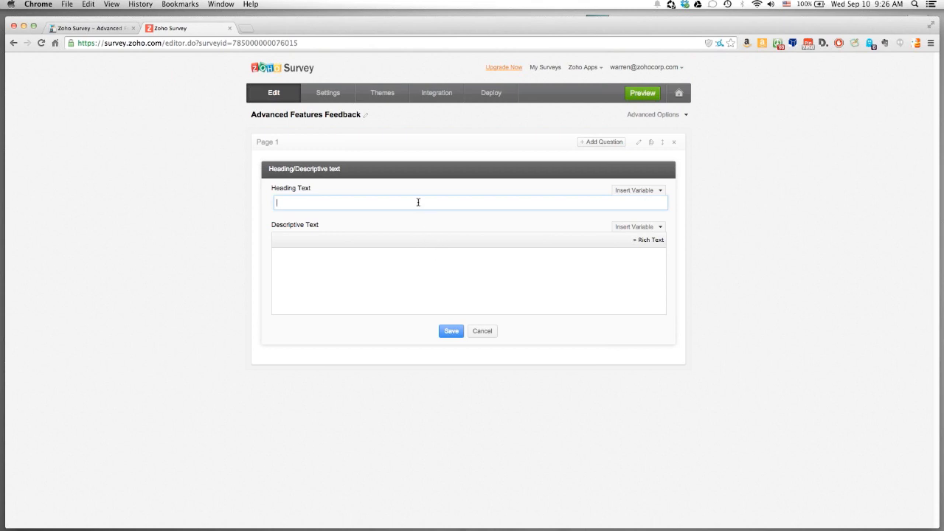
text(come to the Zoho Survey - Advanced Options)
key(BackSpace)
key(BackSpace)
key(BackSpace)
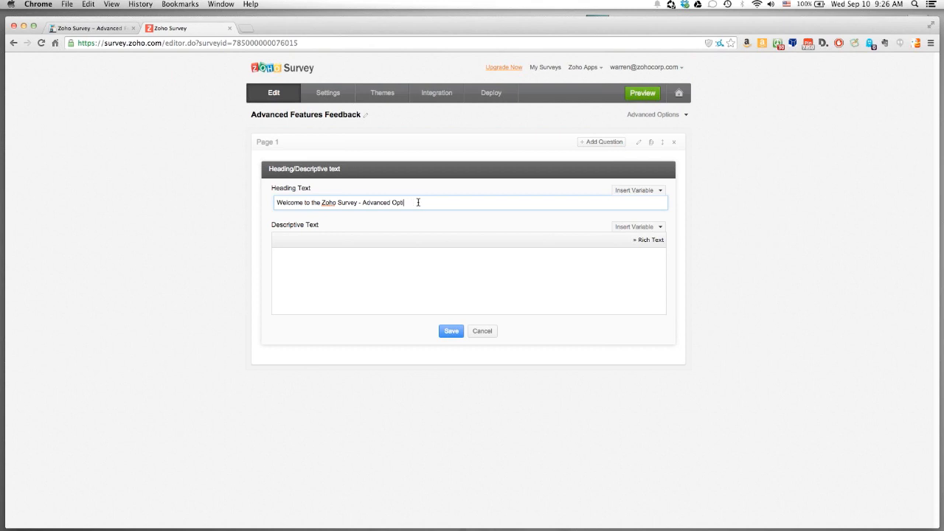
key(BackSpace)
text(Features Webinar!)
click(935, 224)
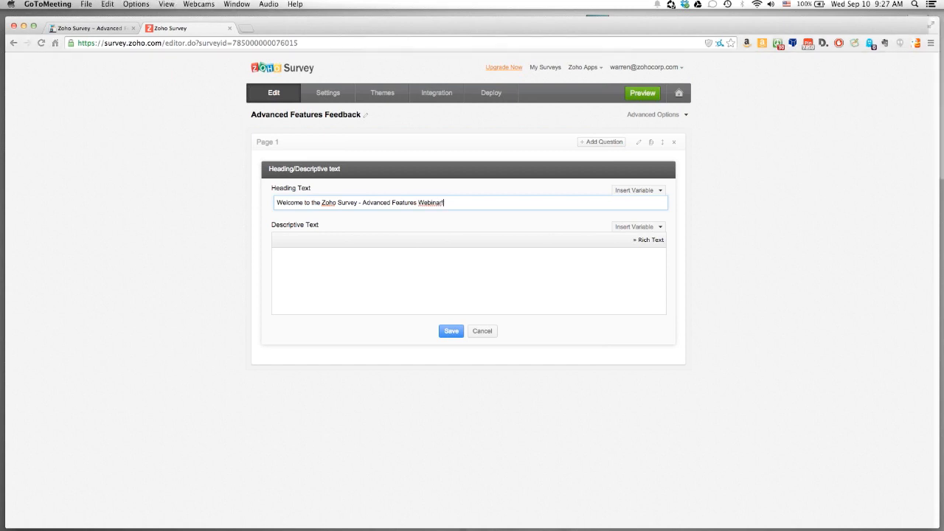
Step: Enter the descriptive text "Thank you for joining us at our webinar today!" and save the heading element
click(567, 279)
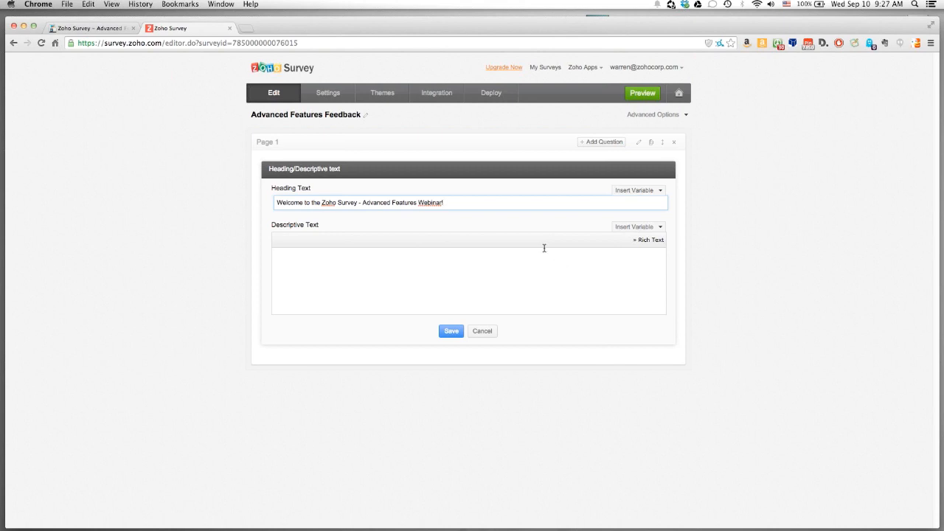
click(460, 260)
text(THank y)
key(BackSpace)
key(BackSpace)
key(BackSpace)
key(BackSpace)
text(hank you for joinin)
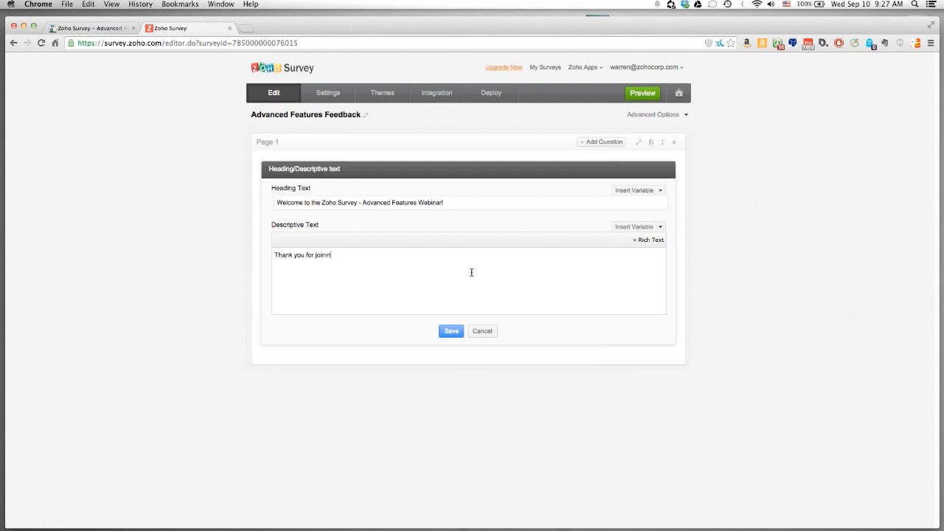
text(g us at our webinar today!)
click(451, 331)
mouse_move(332, 216)
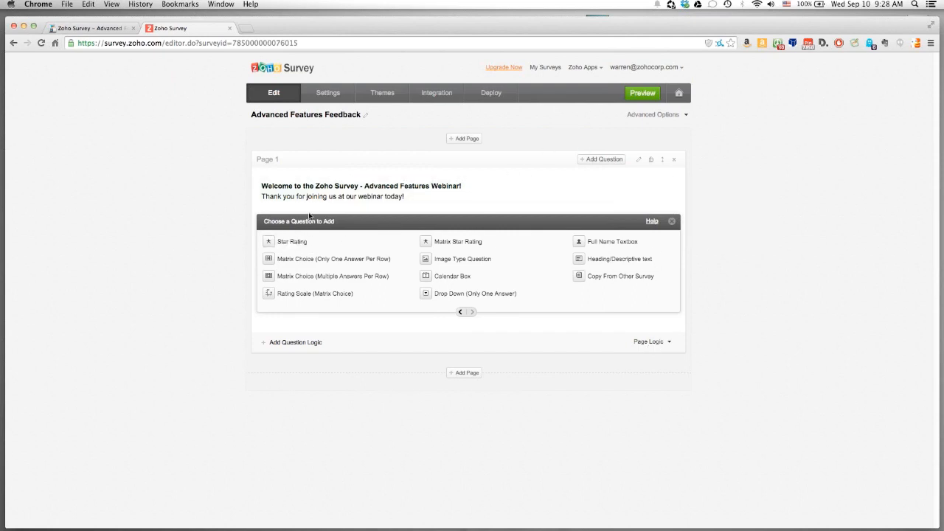
click(461, 313)
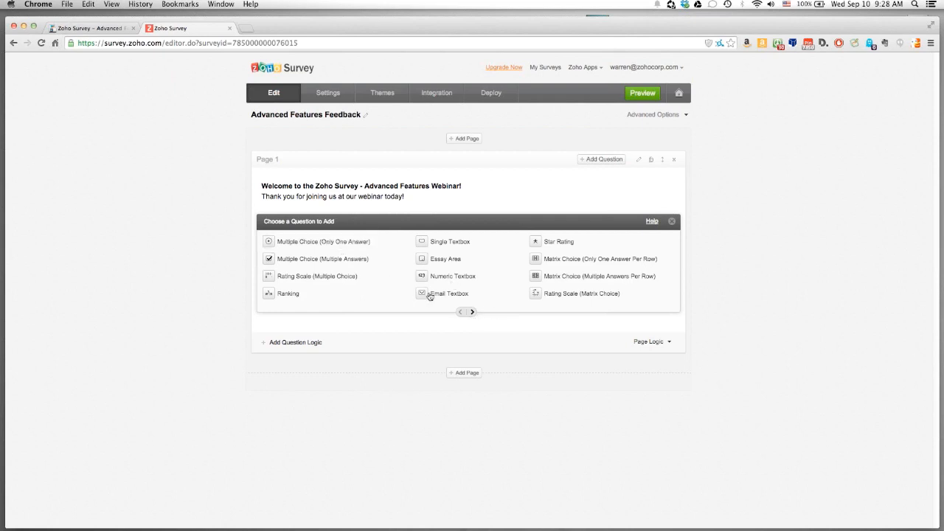
click(340, 259)
text(What survey tools)
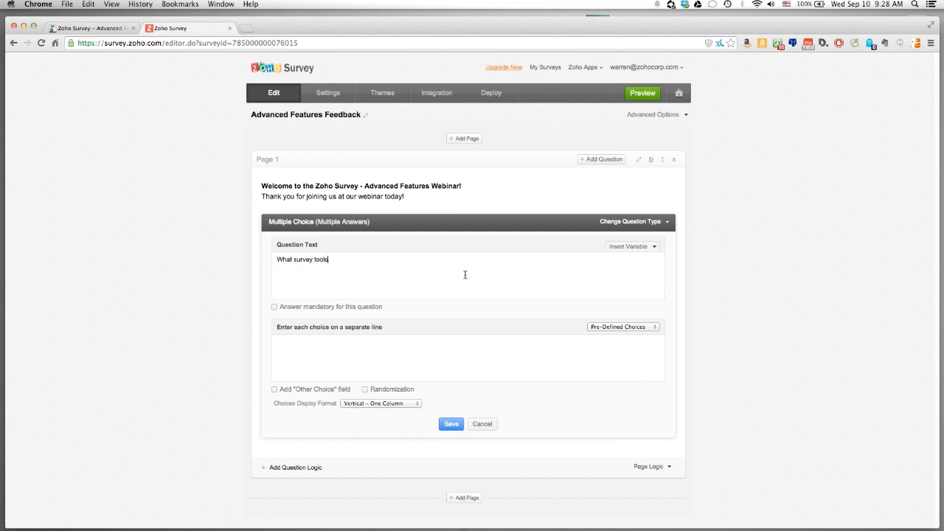
click(490, 424)
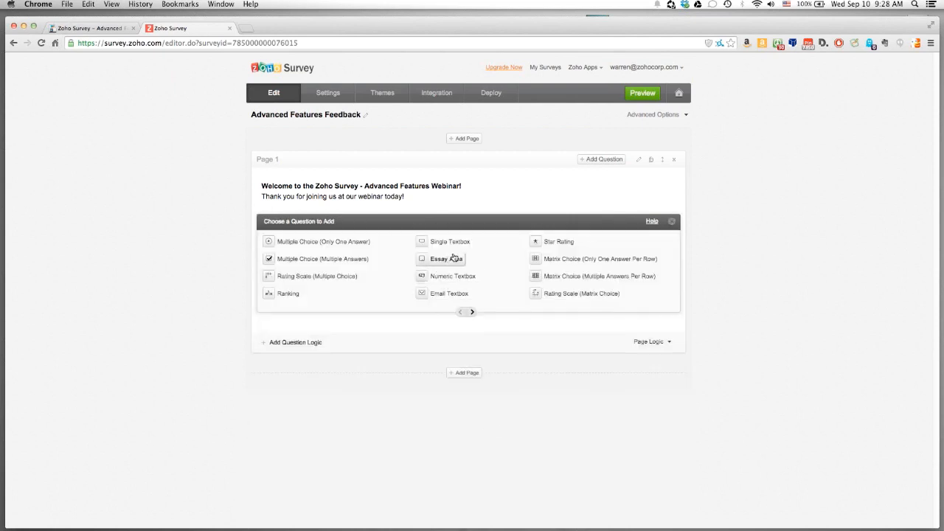
Step: Set up a Multiple Choice (Only One Answer) question "What survey tools have you used before?" with choice "Zoho Survey" and an "Other Choice" field
click(473, 313)
click(460, 313)
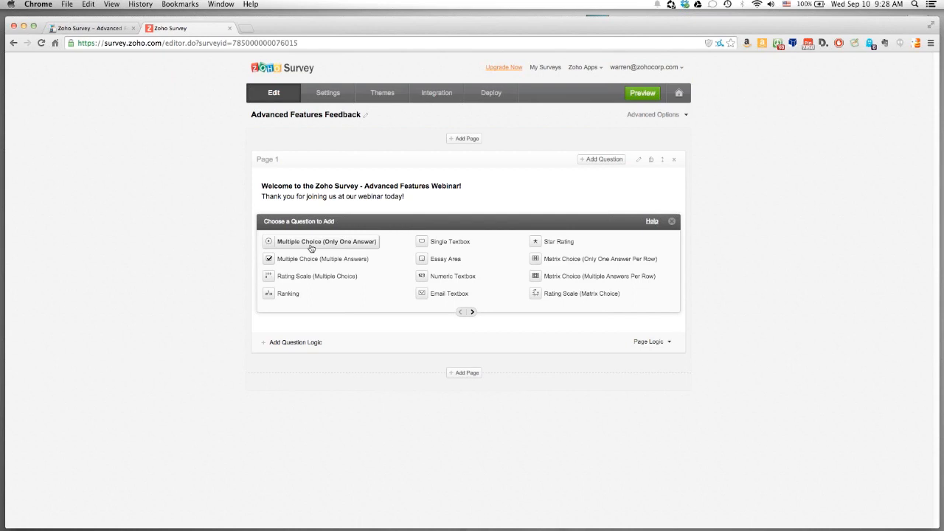
click(311, 243)
text(Wha)
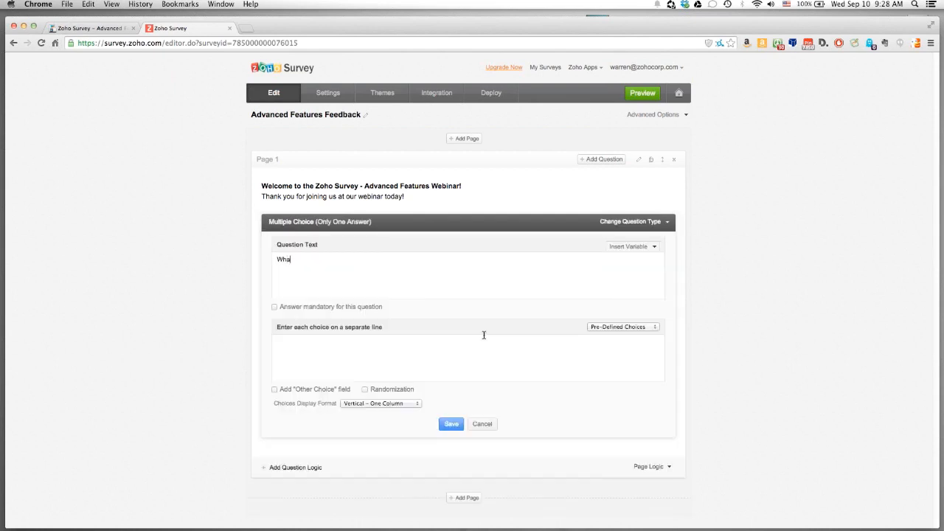
text(t survey tools have you used before?)
key(Tab)
key(Tab)
key(Tab)
text(Zoho Survey)
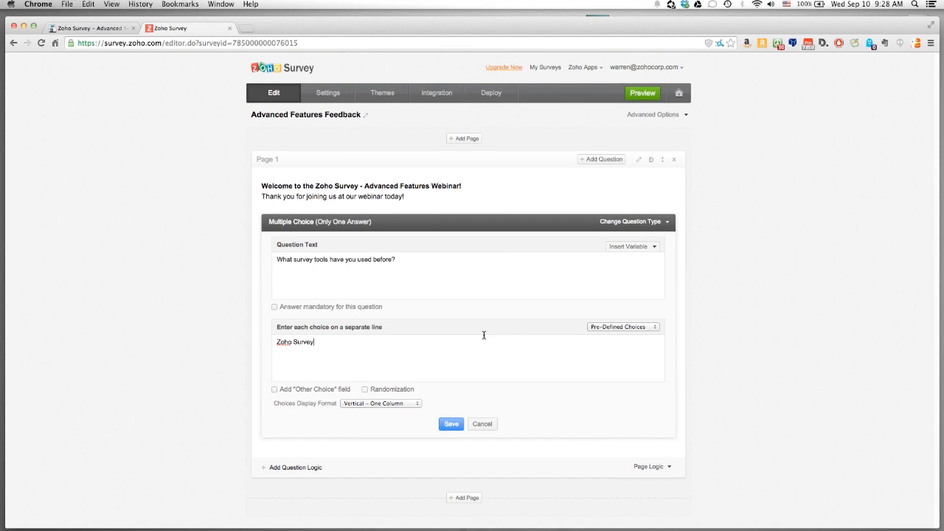
click(275, 388)
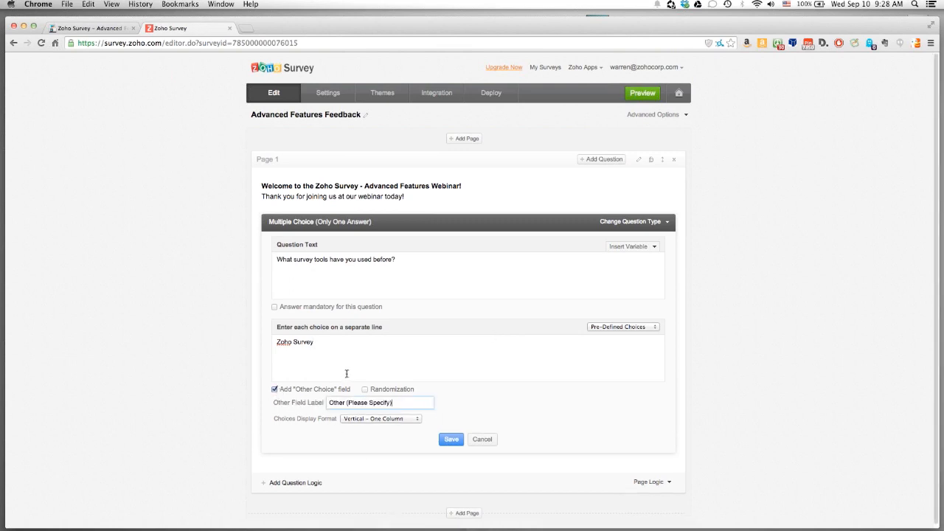
Step: Try out the mandatory-answer option for the survey tools question and leave it disabled
click(468, 269)
click(275, 307)
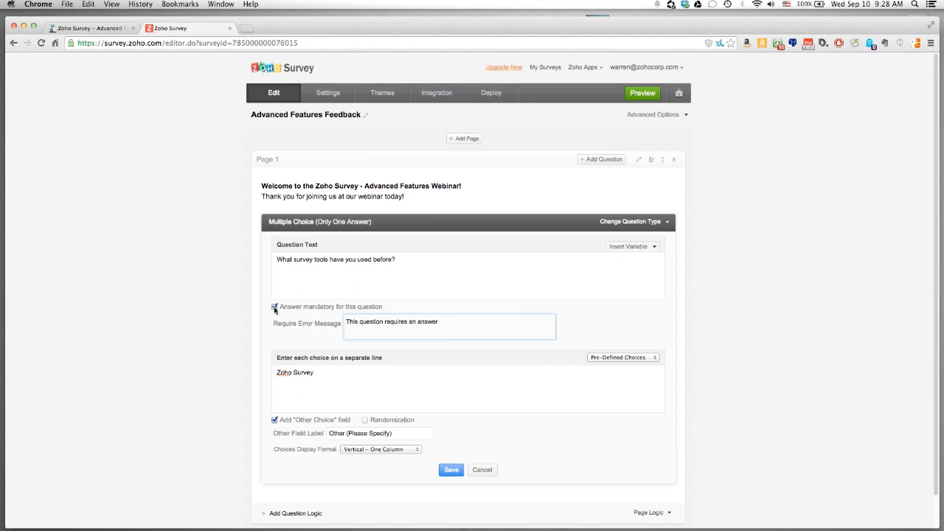
click(274, 307)
click(274, 307)
click(274, 307)
click(275, 307)
click(274, 307)
click(275, 307)
click(274, 307)
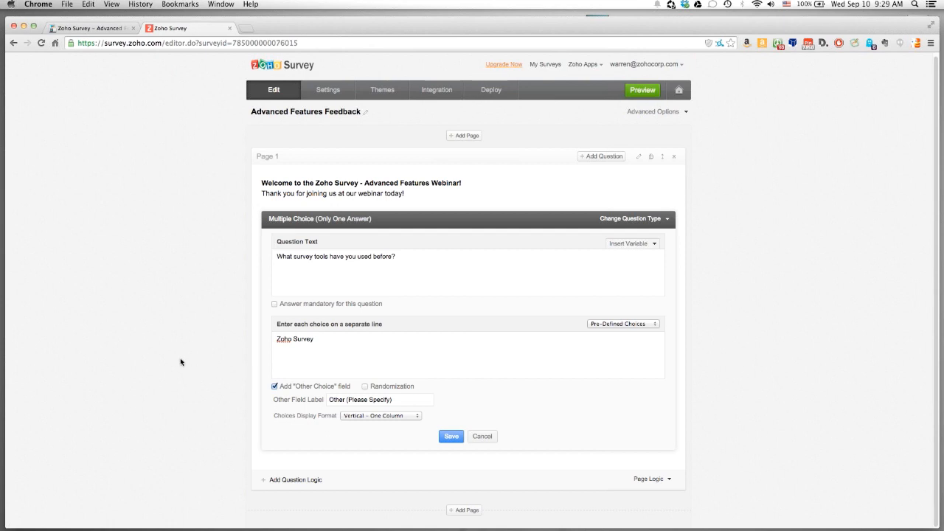
drag(357, 305, 202, 298)
click(202, 298)
Step: Try the "Vertical - Two Columns" display format for the choices and return it to "Vertical - One Column"
click(364, 417)
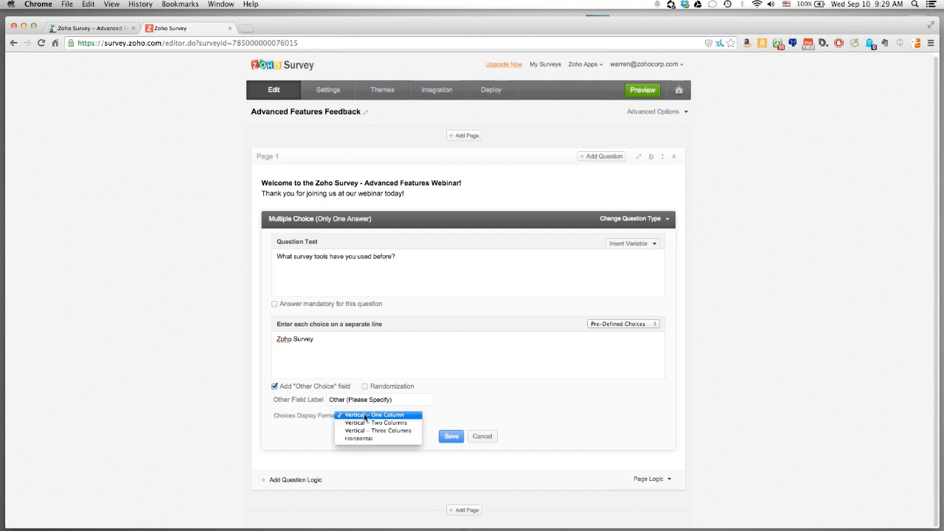
click(393, 423)
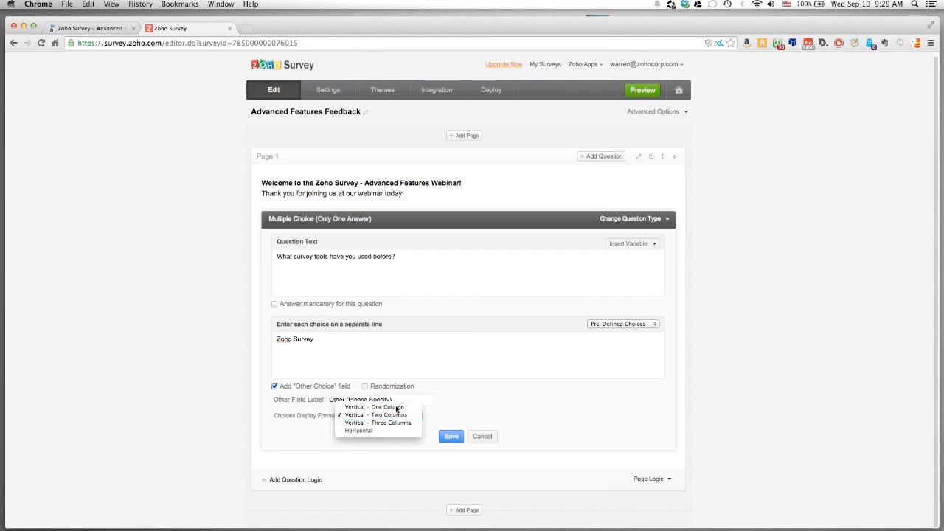
click(396, 408)
Step: Try the Agree/Disagree pre-defined choices for the question and replace them with the single choice "Zoho Survey"
click(652, 324)
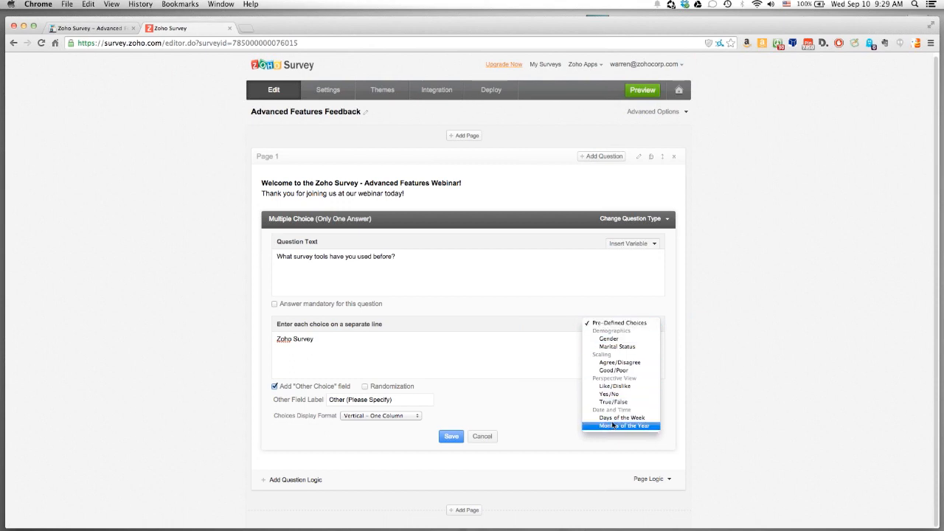
click(630, 363)
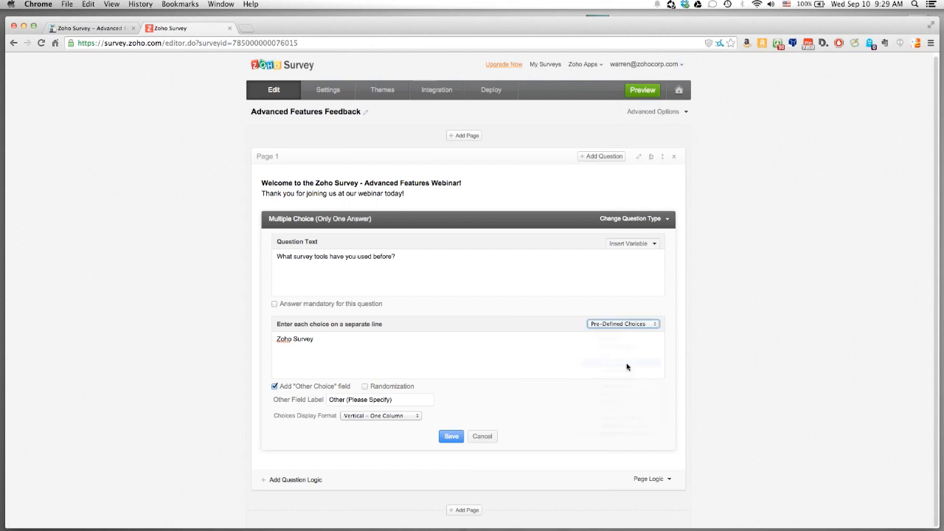
drag(336, 373, 216, 327)
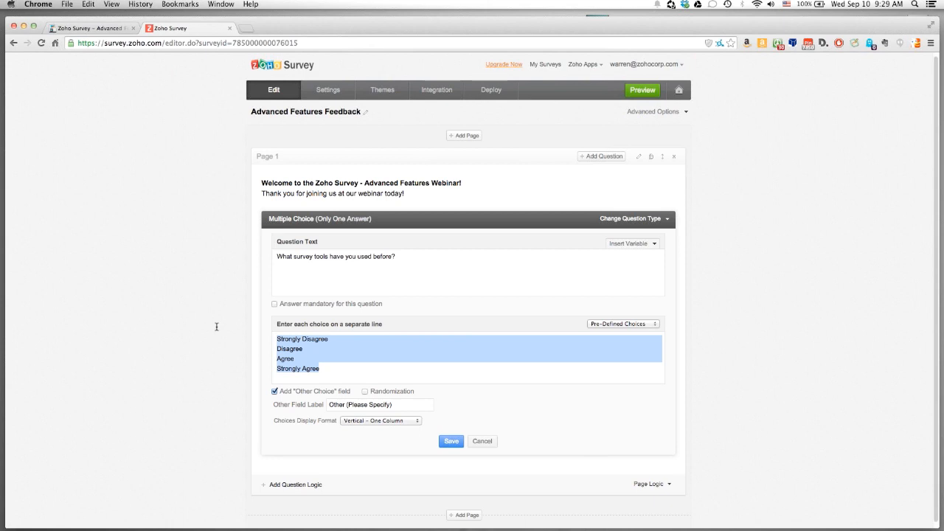
text(Zoho Survey)
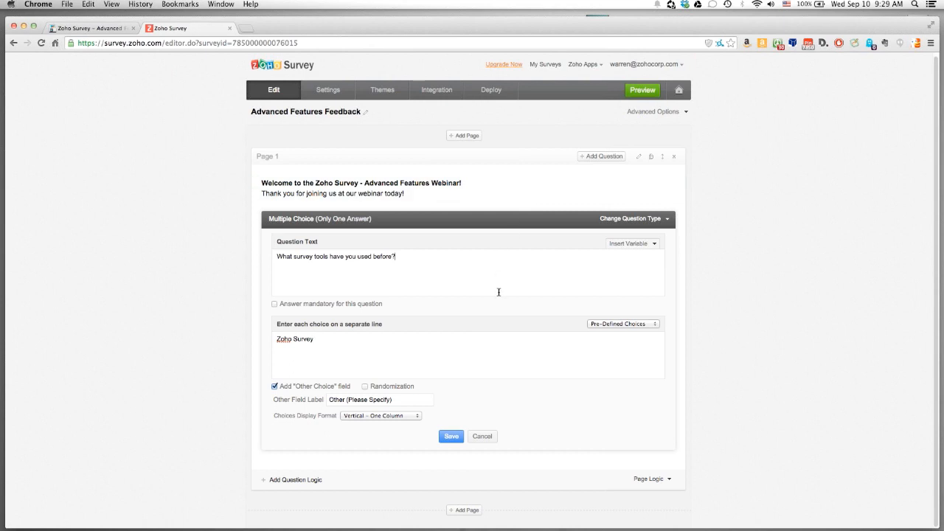
Step: Review the insertable variables and alternative question types, and try to save the survey tools question with its single choice
click(650, 244)
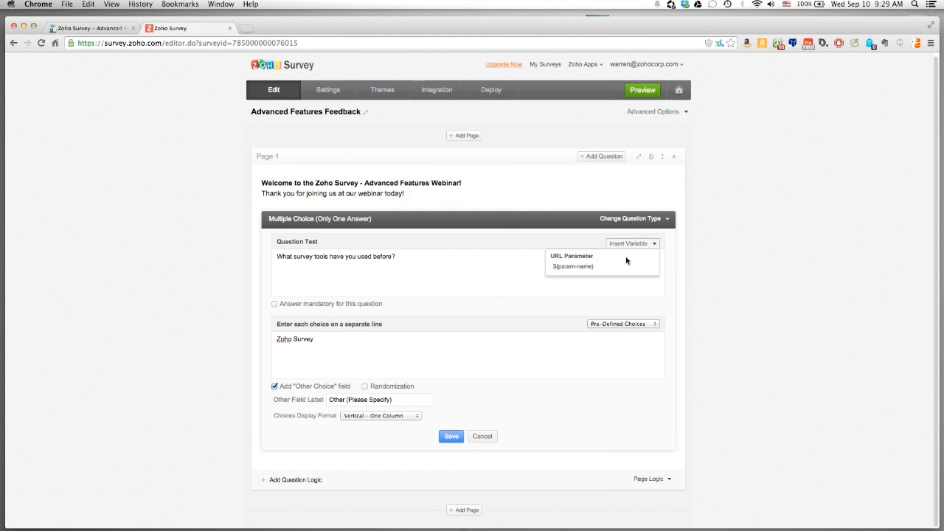
click(491, 264)
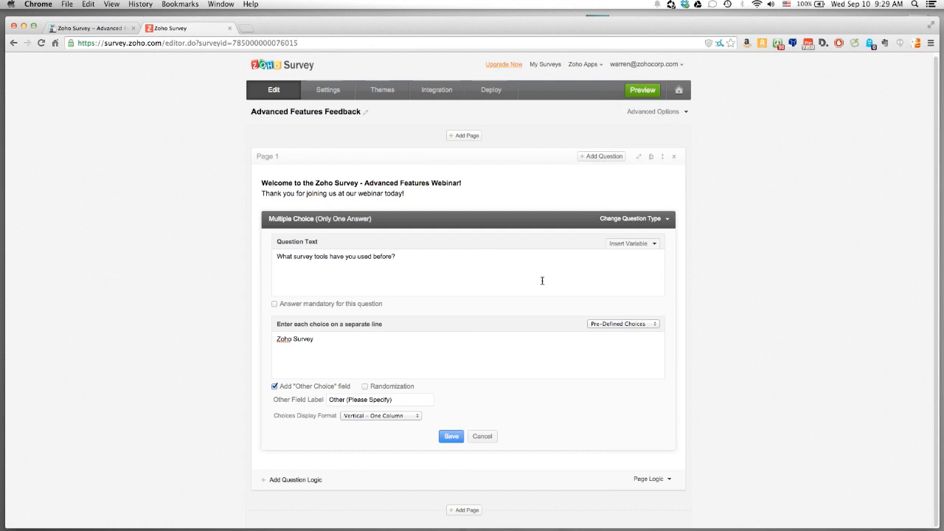
click(668, 220)
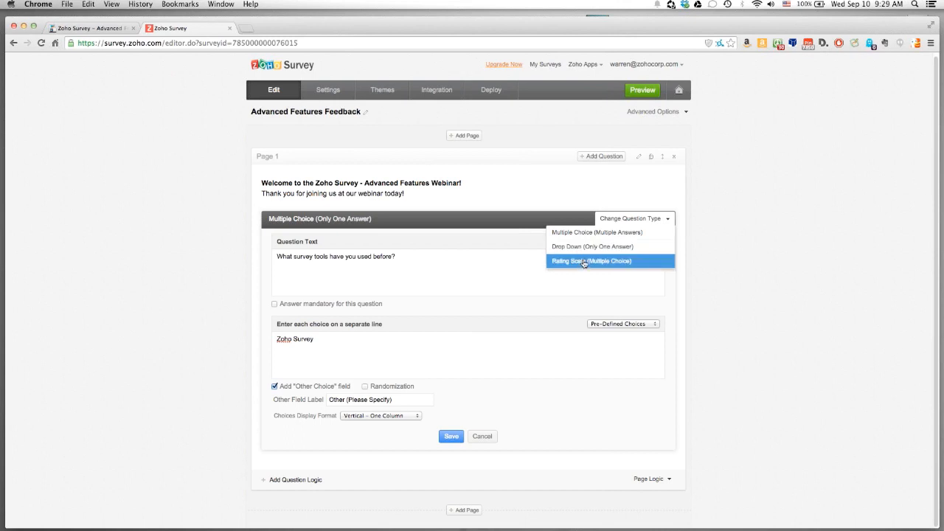
click(452, 438)
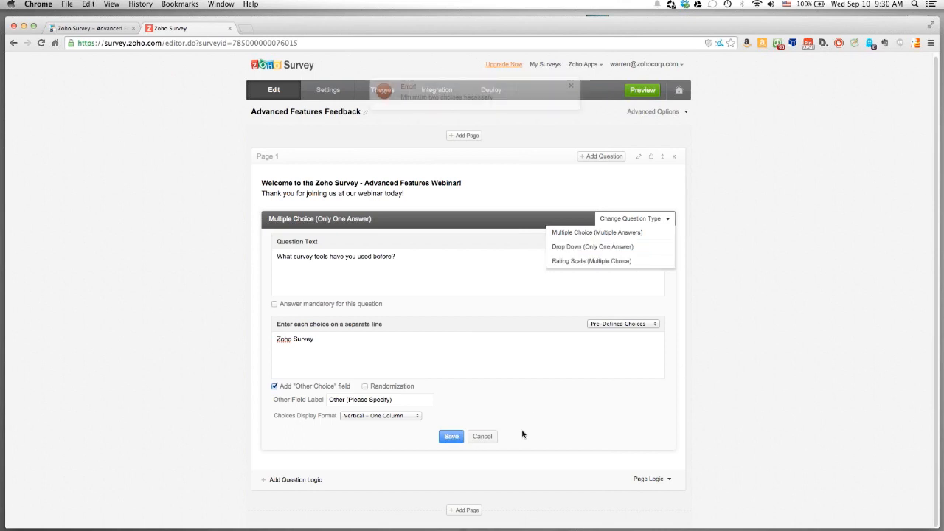
click(571, 85)
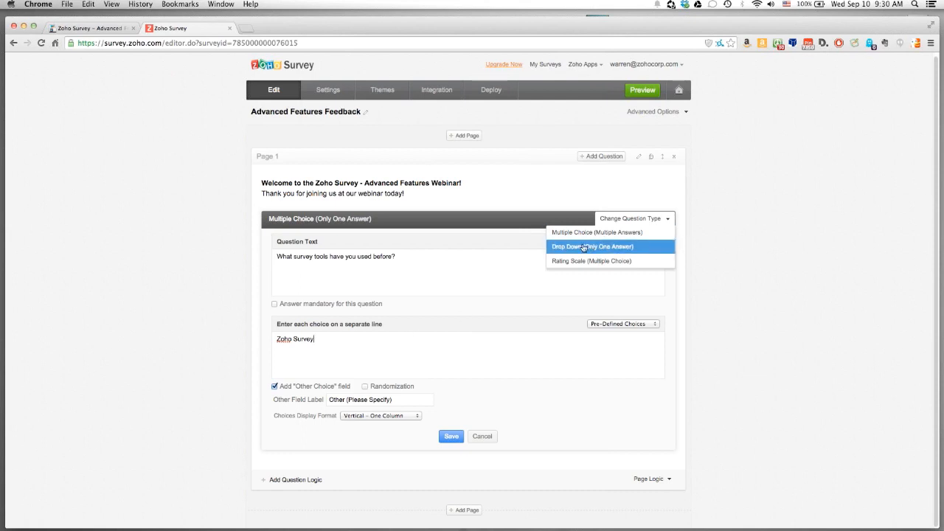
Step: Reword the multiple-choice question text to "What survey tools have you tried before?"
drag(430, 271, 223, 254)
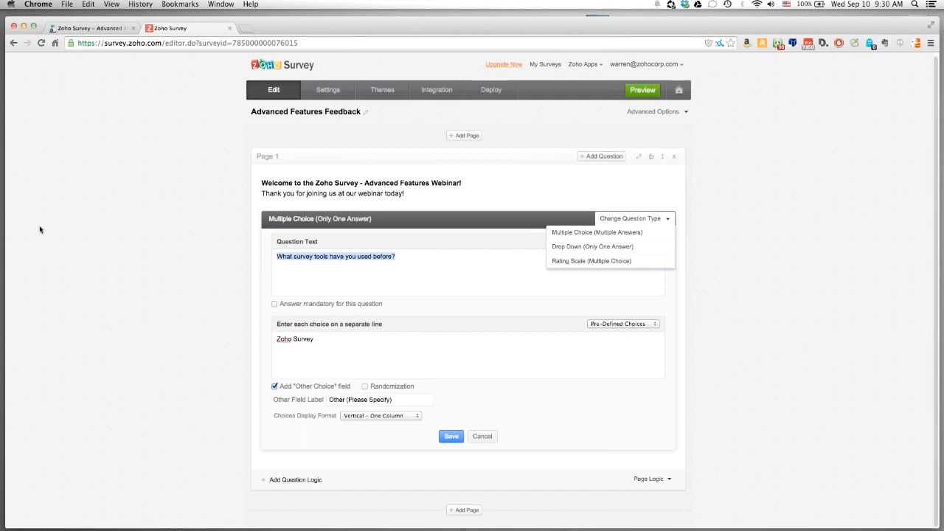
text(WO)
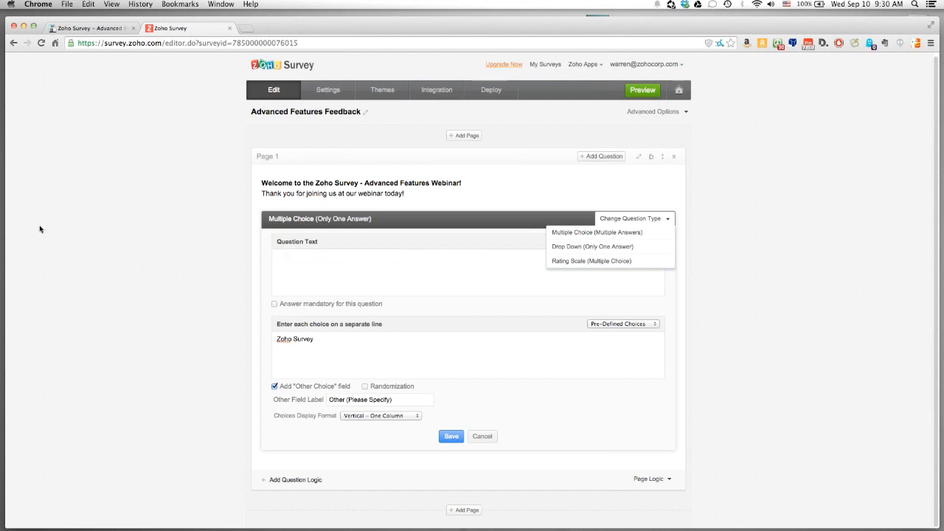
text(Would you like to t)
key(BackSpace)
key(BackSpace)
key(BackSpace)
key(BackSpace)
key(BackSpace)
key(BackSpace)
key(BackSpace)
key(BackSpace)
text(hat survey tools have you tried before?)
Step: Add "Google Forms" as a second choice for the survey tools question and save the question
key(Tab)
key(Tab)
key(Tab)
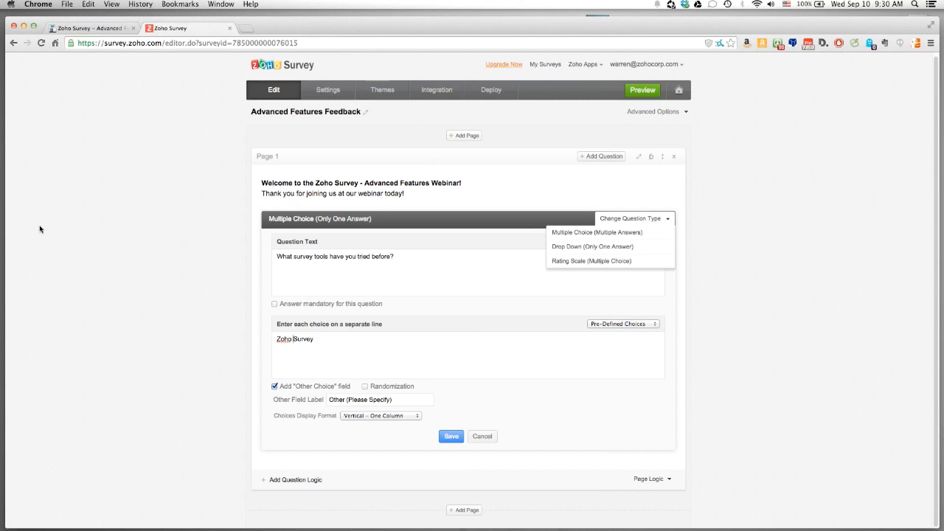
text(oogle Forms)
click(450, 436)
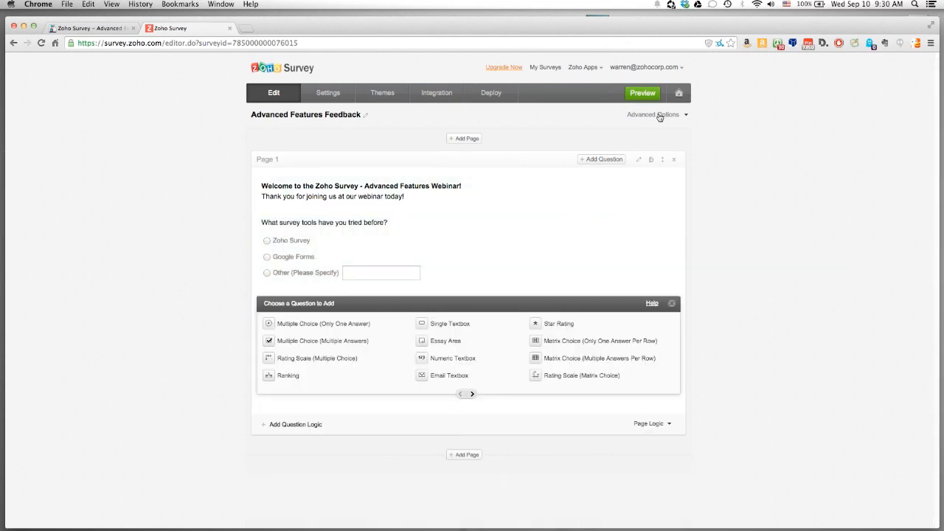
Step: Preview the survey, review its heading, survey tools question and "Other" choice, and return to the editor
click(643, 94)
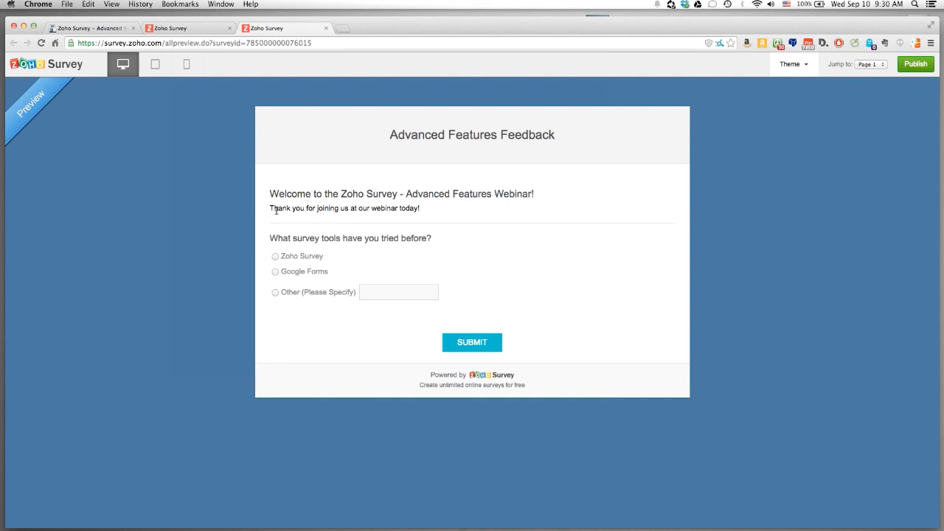
triple_click(454, 201)
drag(269, 241, 422, 246)
drag(281, 293, 344, 293)
click(720, 288)
click(212, 30)
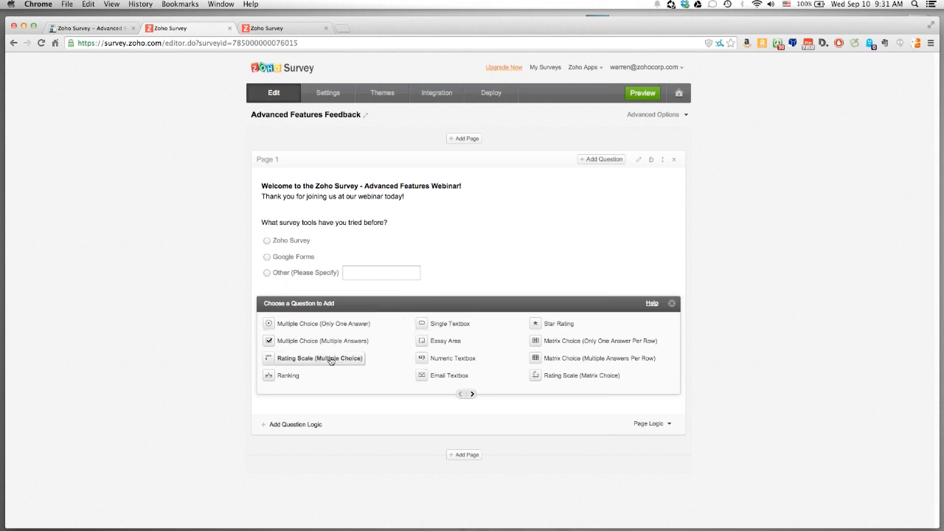
click(471, 394)
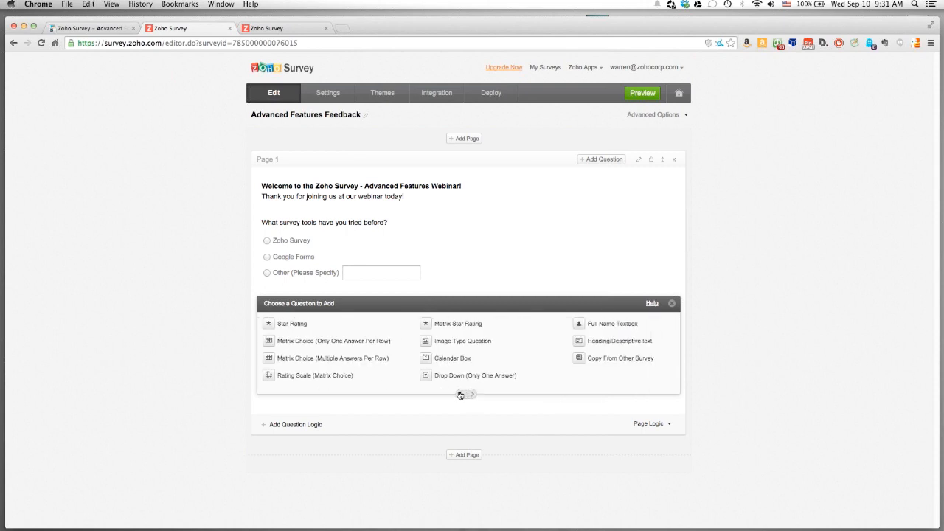
click(465, 378)
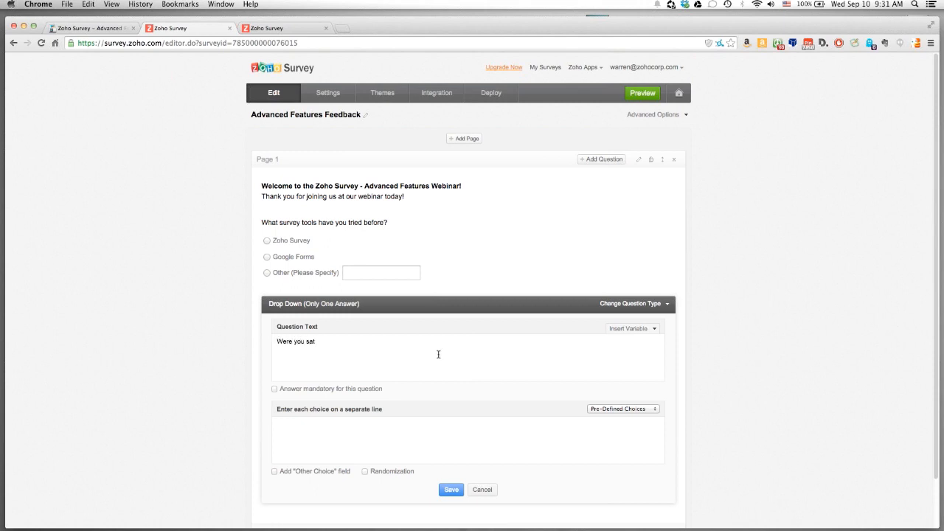
click(491, 491)
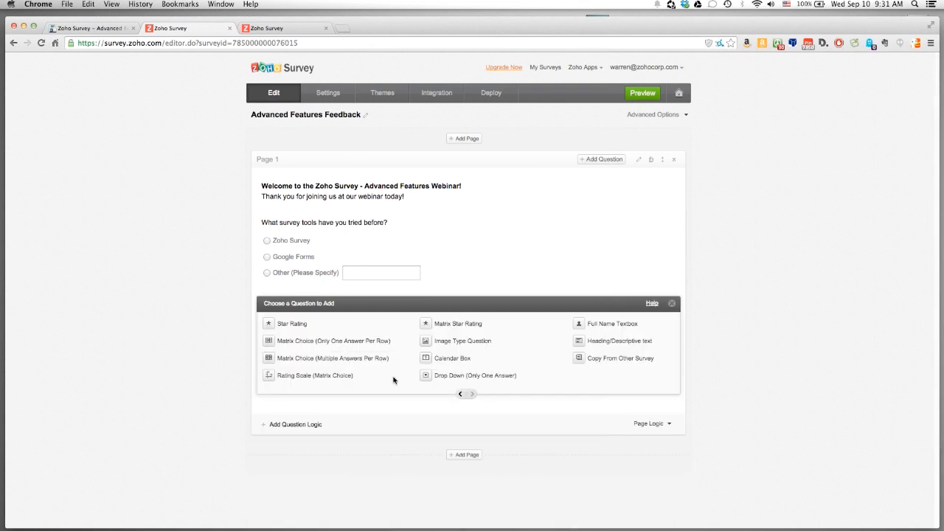
Step: Add a Star Rating question "How satisfied were you with the quality of today's webinar on Zoho Survey's overview and advanced features?" with 10 stars
click(284, 326)
text(How satisfied were you with )
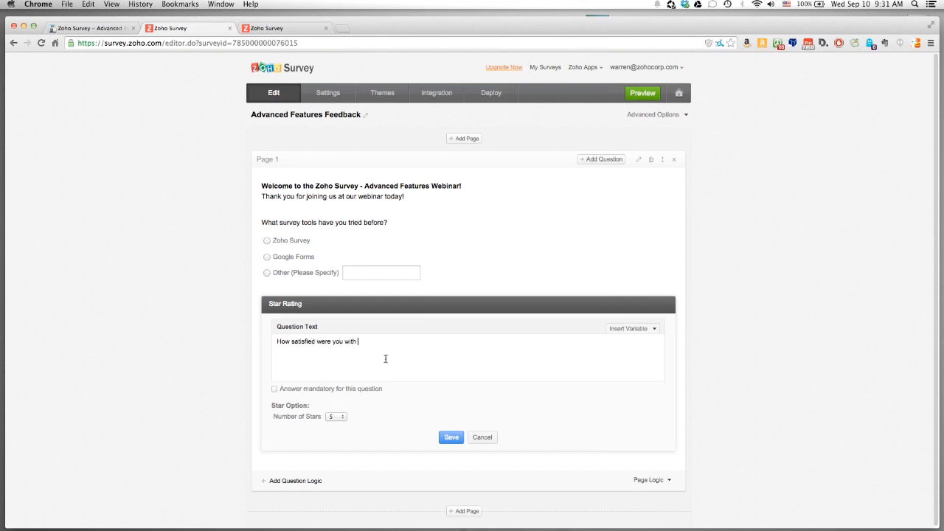
text(the quality of today!s webinar on Zoho Survey's overview and ad)
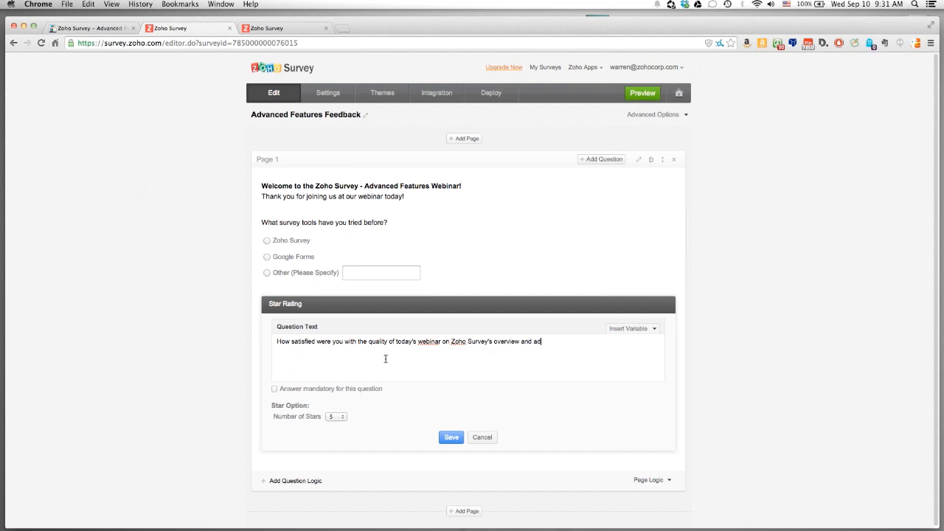
text(vanced features?)
click(337, 417)
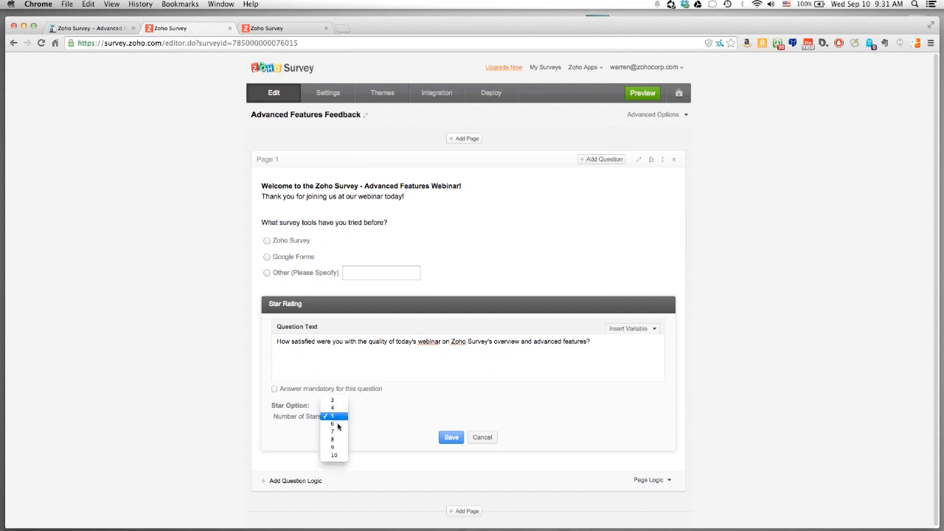
click(335, 455)
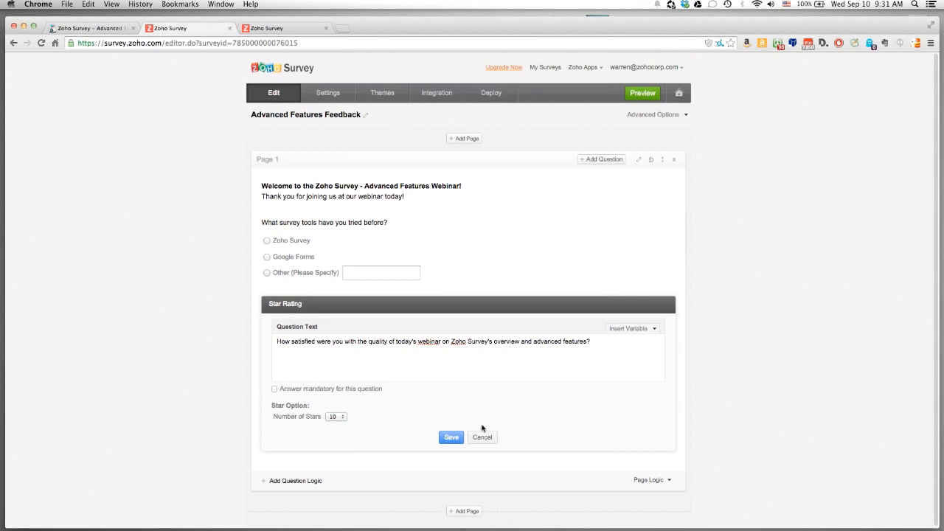
click(458, 438)
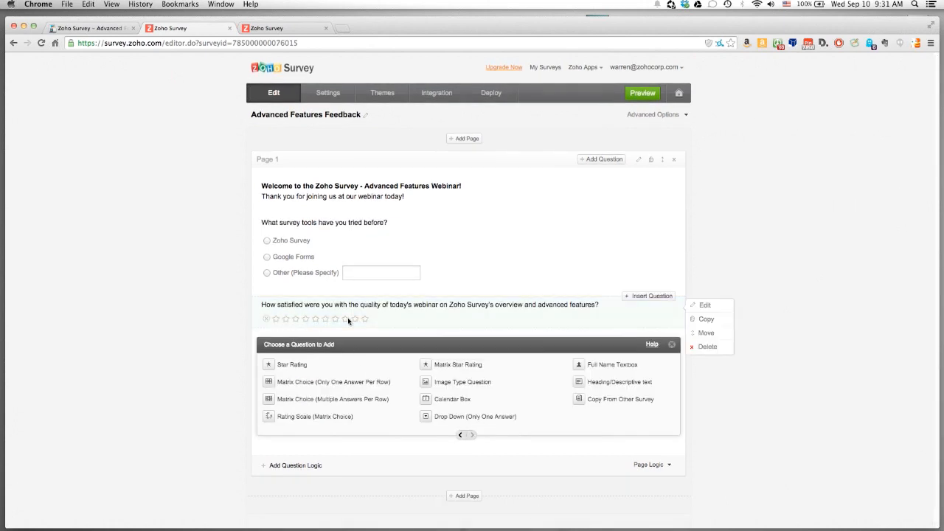
Step: Preview the survey with the star rating question and close the preview tabs to return to the editor
click(652, 99)
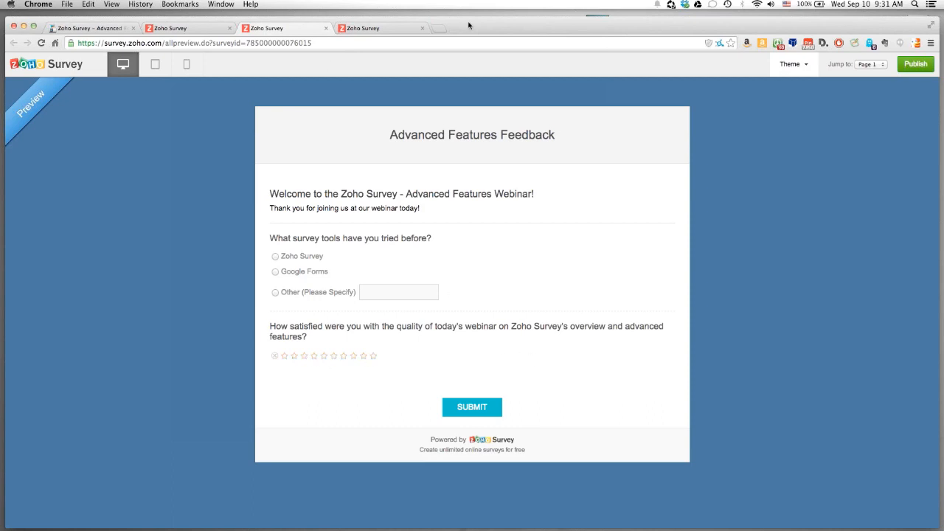
click(325, 29)
click(326, 29)
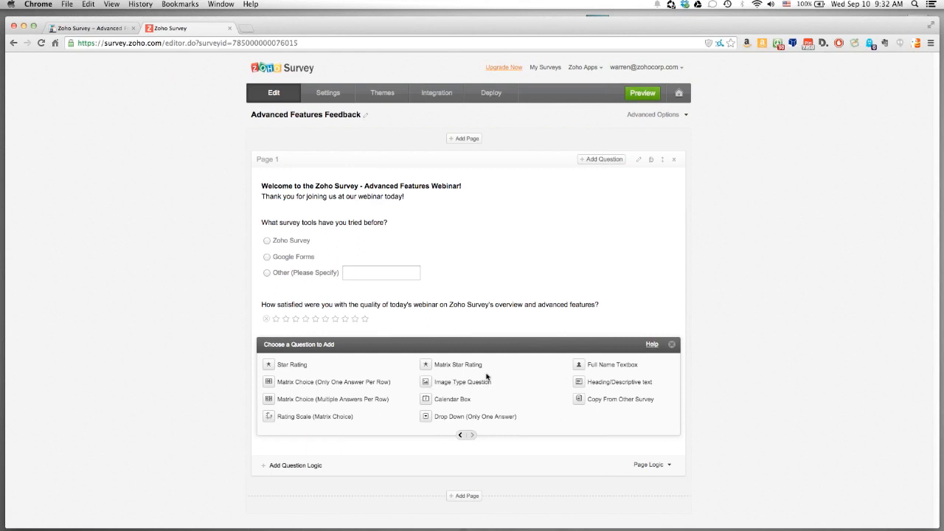
Step: Add an Essay Area question "Are there any specific content areas or topics that you would like to see presented in a future webinar?"
click(462, 435)
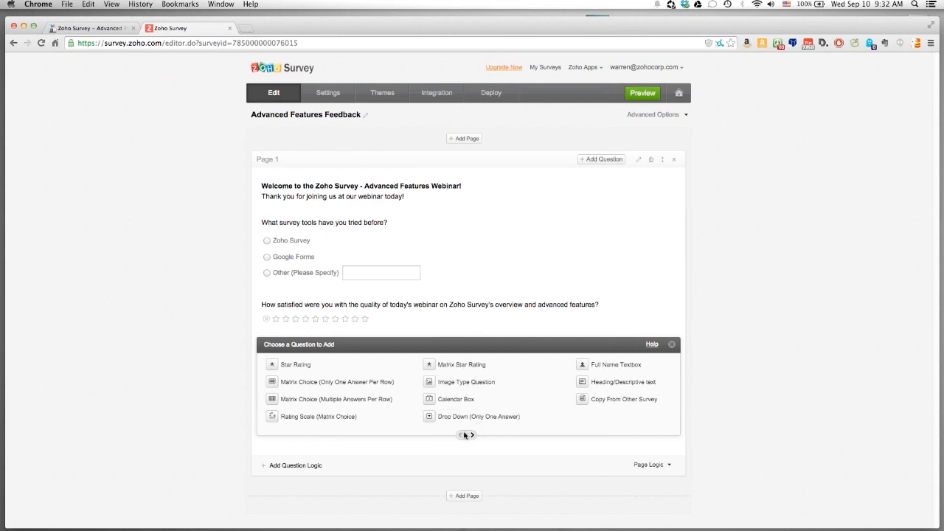
click(447, 382)
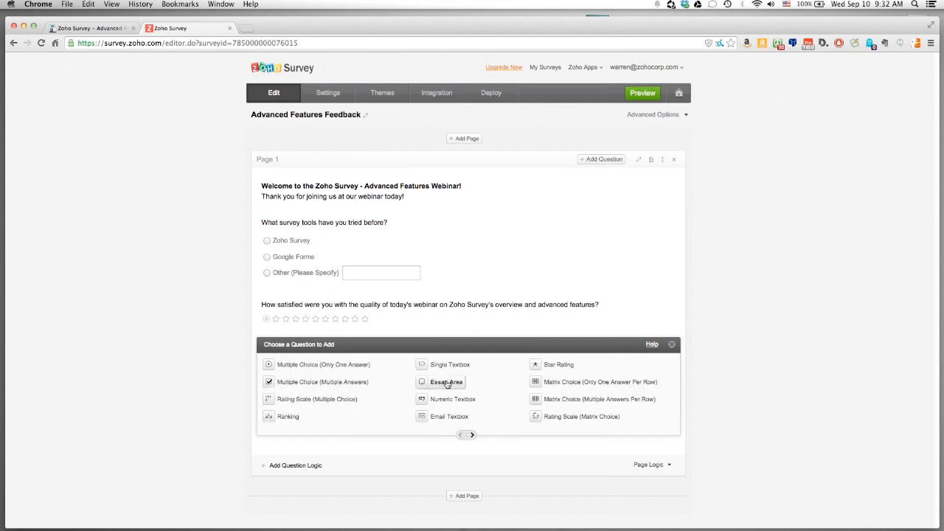
scroll(447, 382, down, 2)
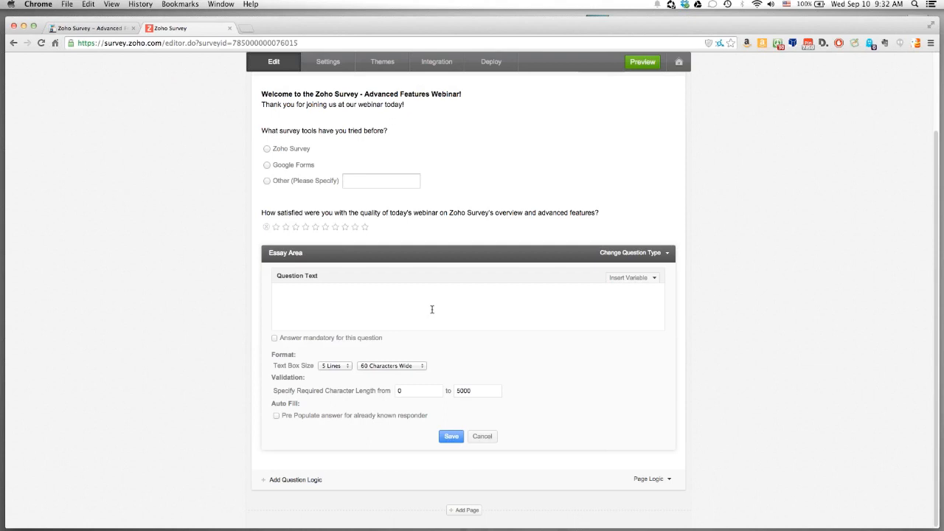
text(Are there any specific content areas or topics that you w)
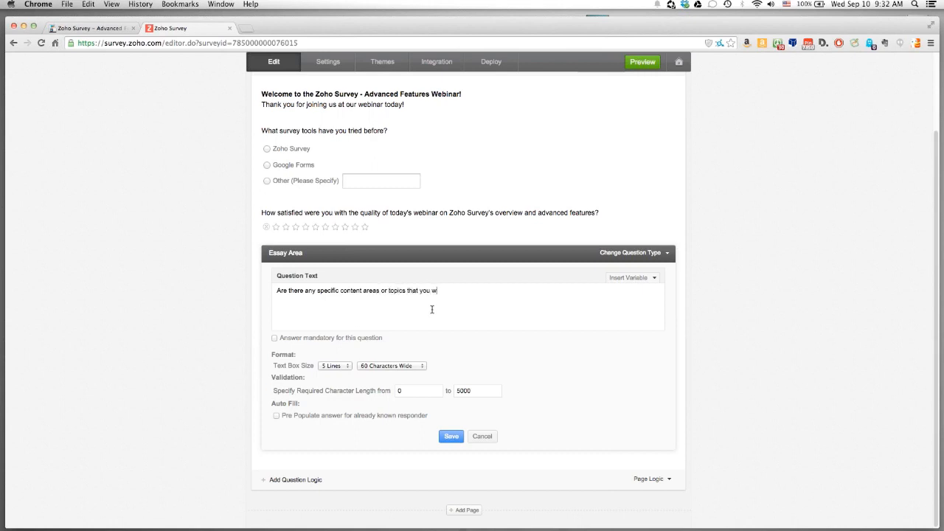
text(ould like to see presented in a future webinar?)
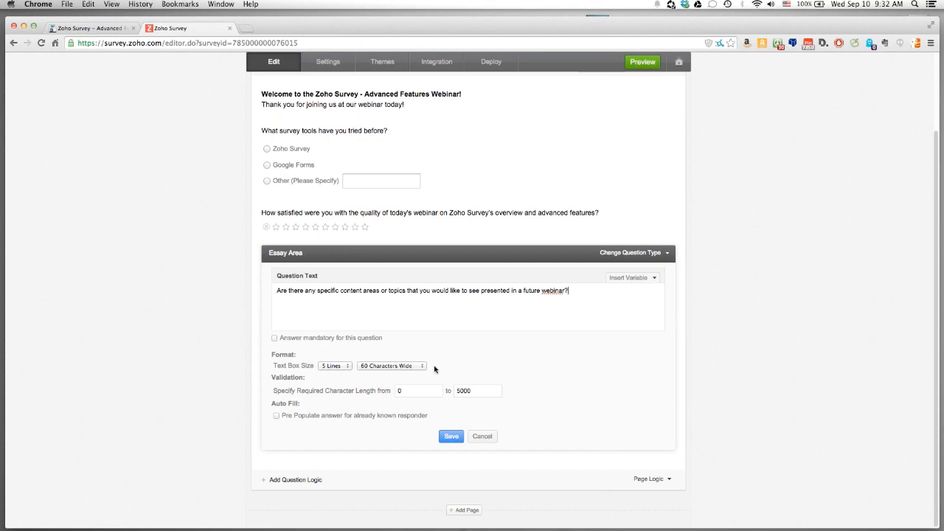
click(451, 438)
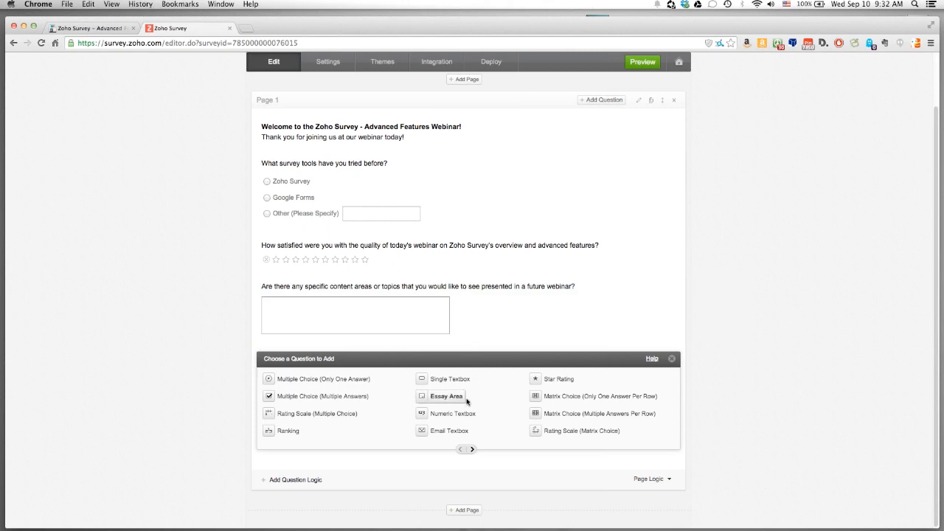
Step: Add an Essay Area question "Any suggestions for upcoming features or comments to the Zoho Survey team?" and save it
click(473, 449)
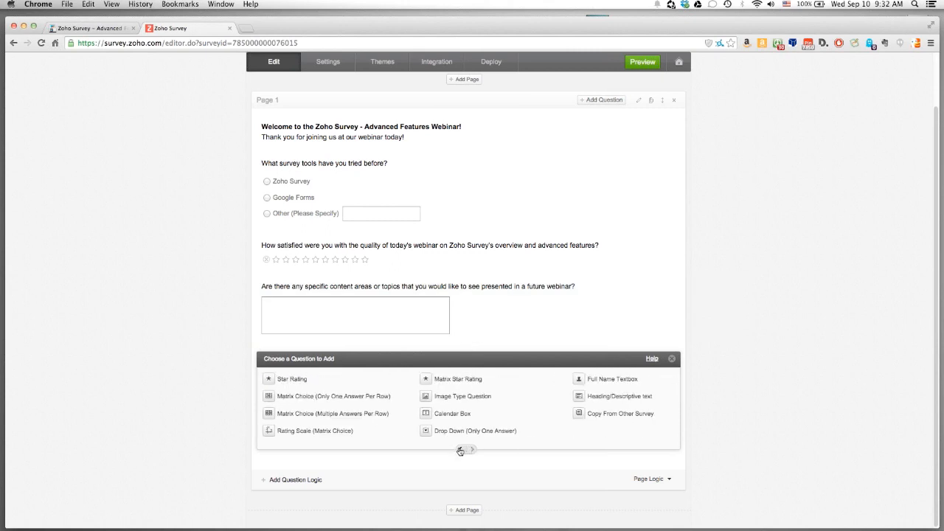
click(442, 396)
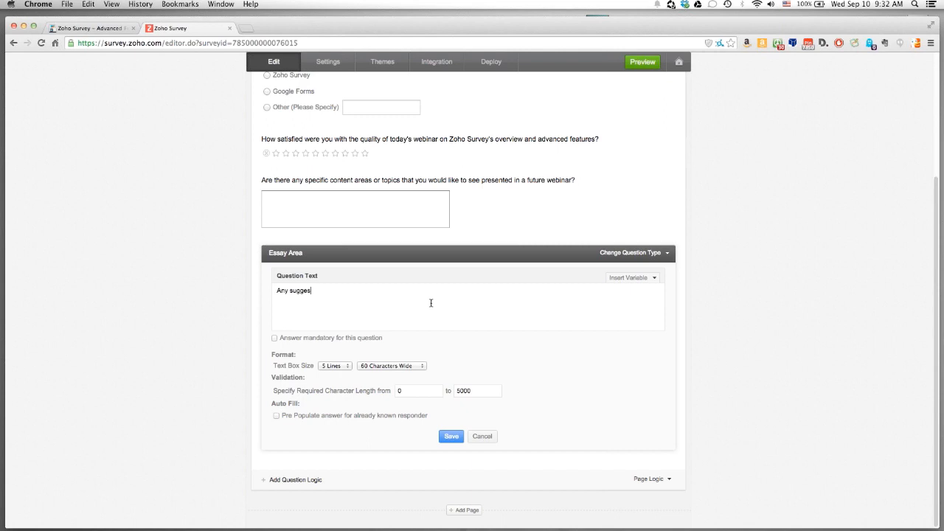
text(Any suggestions for upcoming features or comments to the Zoho Survey team?)
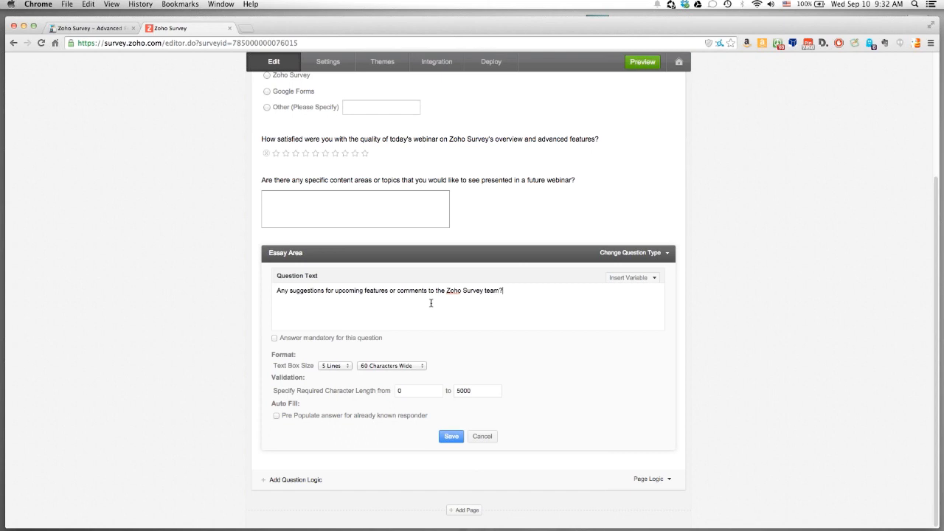
click(457, 437)
scroll(591, 241, up, 1)
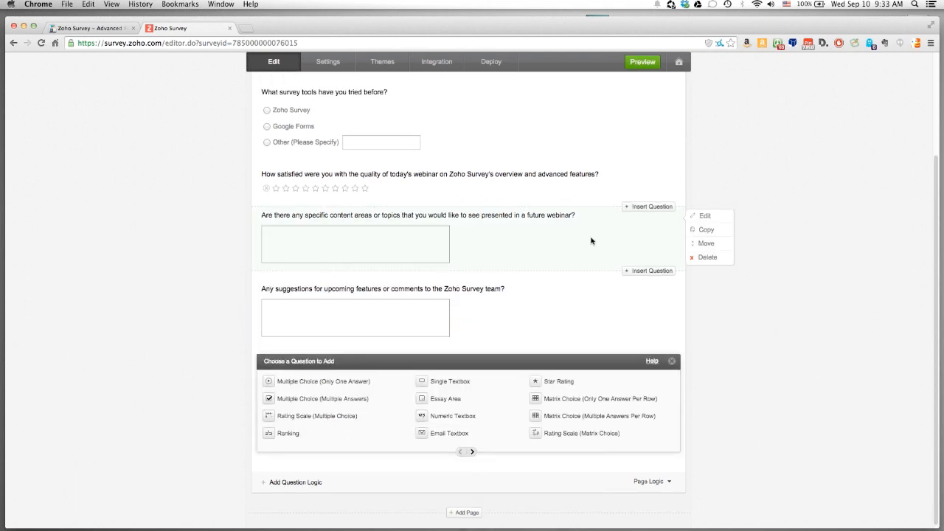
Step: Preview the survey and try out its questions, choosing Google Forms and an 8-star rating and entering both essay boxes
scroll(566, 218, up, 3)
click(635, 63)
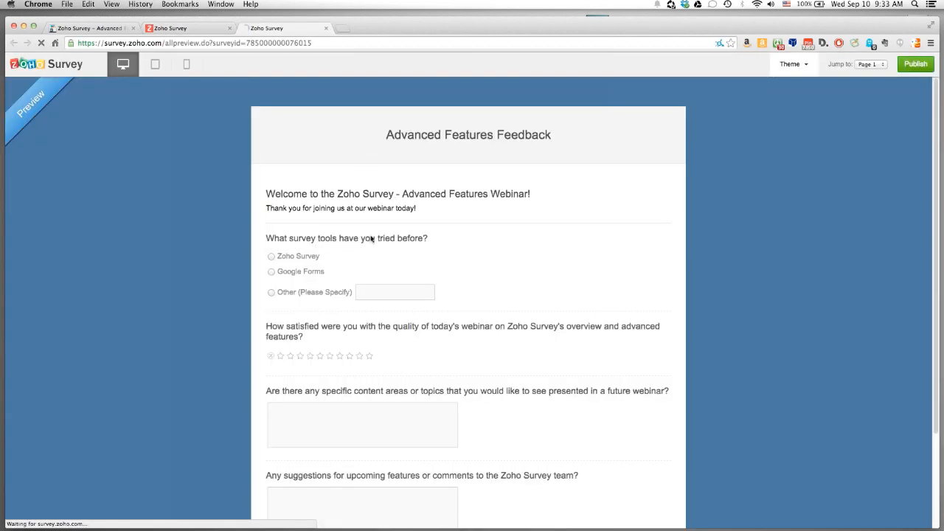
click(271, 272)
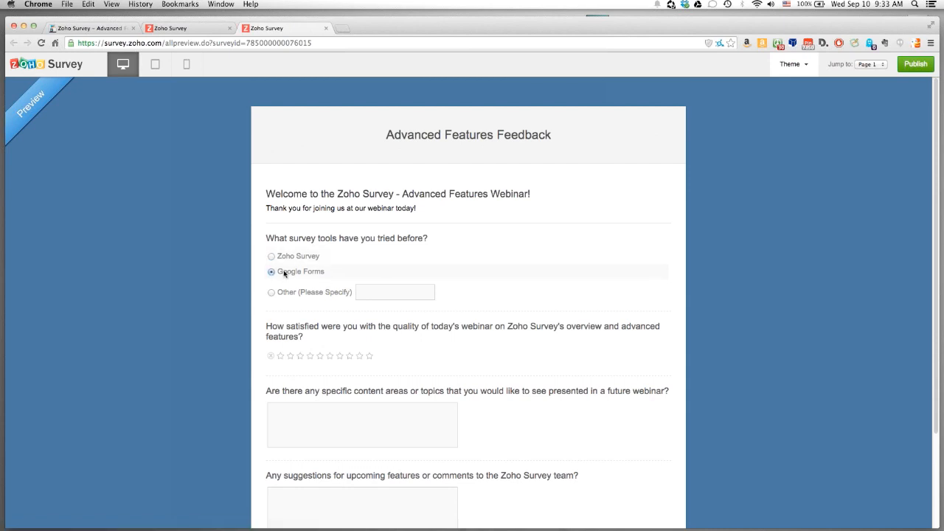
scroll(286, 272, down, 1)
scroll(332, 276, down, 1)
click(349, 291)
scroll(401, 295, down, 2)
click(404, 293)
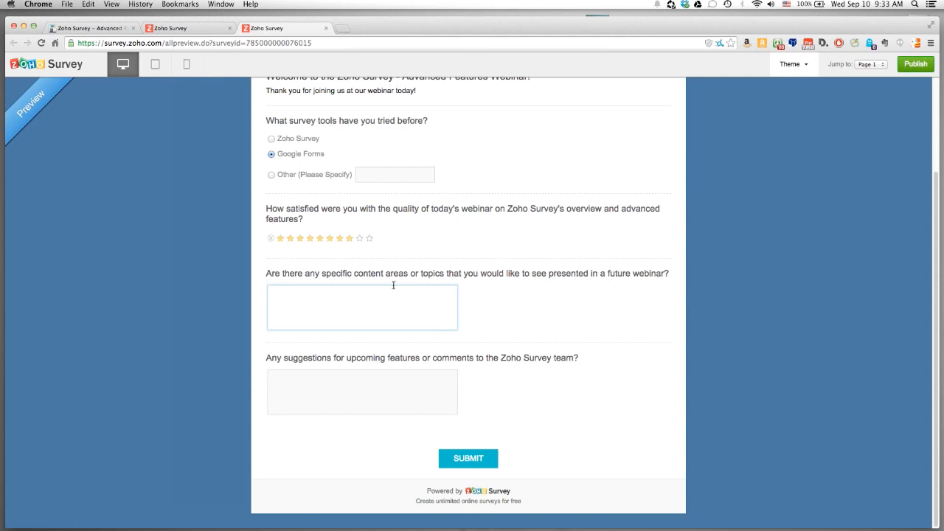
click(427, 395)
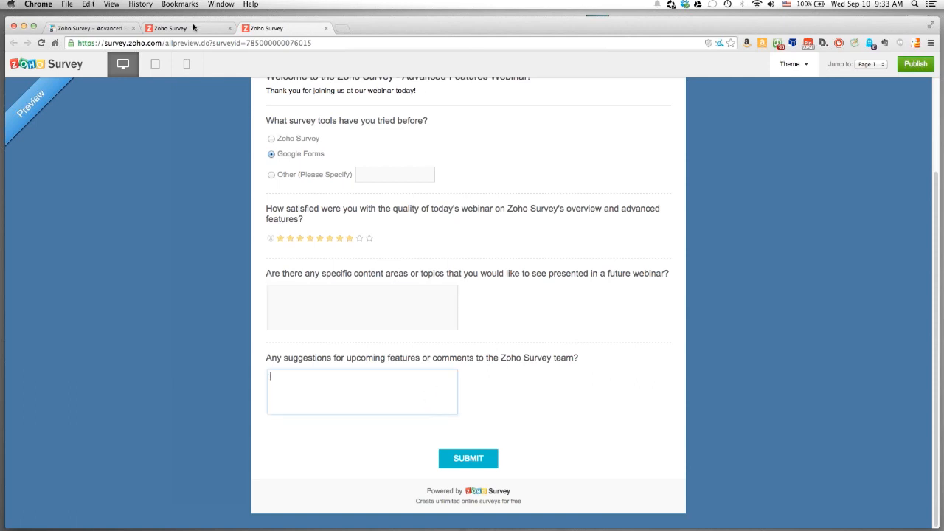
scroll(444, 172, up, 5)
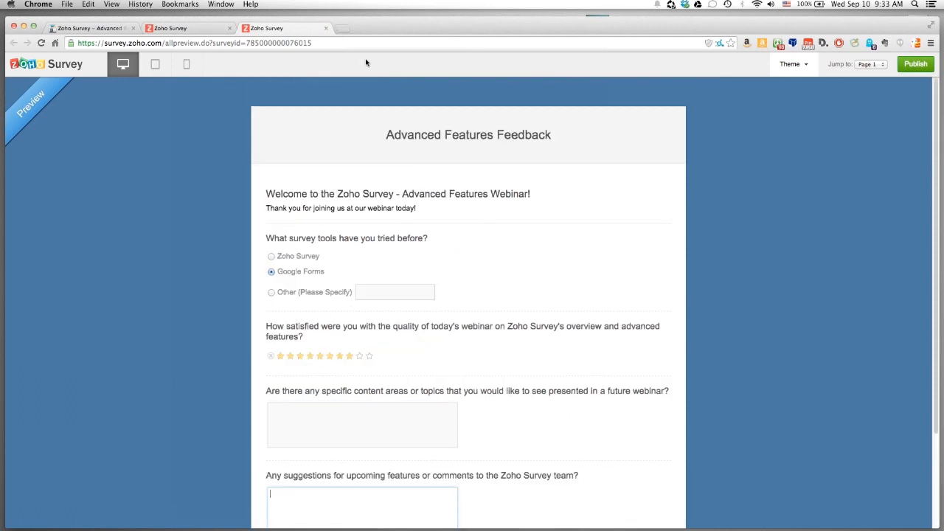
Step: Check the survey preview in the tablet and phone layouts, and close the preview to return to the editor
click(123, 67)
click(156, 65)
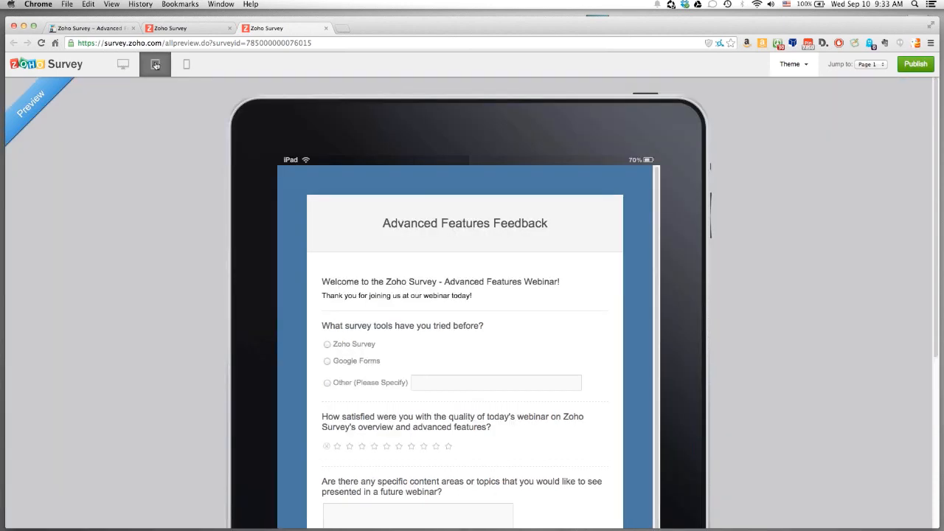
scroll(308, 219, down, 5)
scroll(166, 218, up, 5)
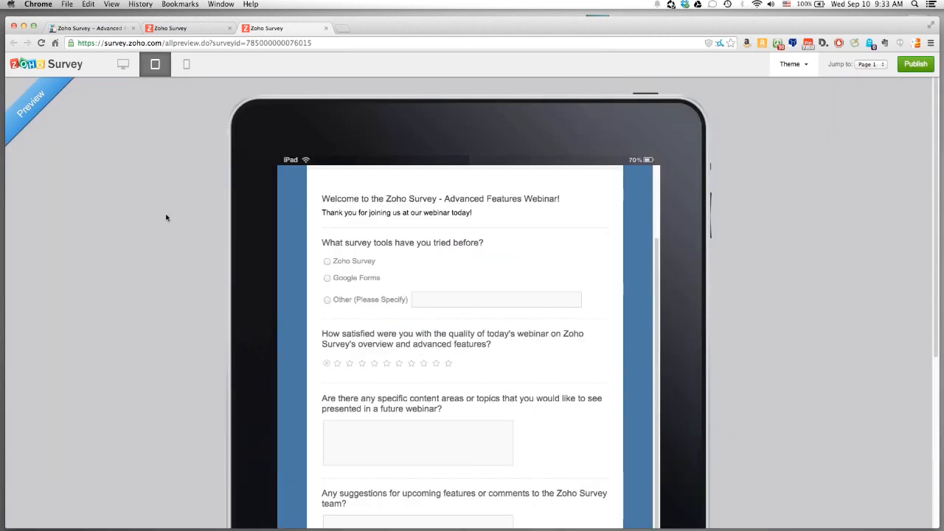
click(185, 66)
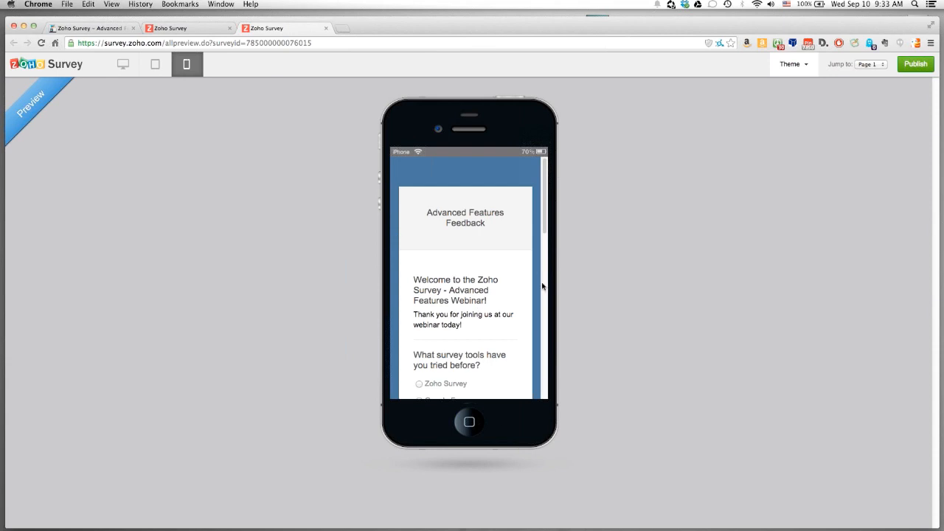
click(155, 64)
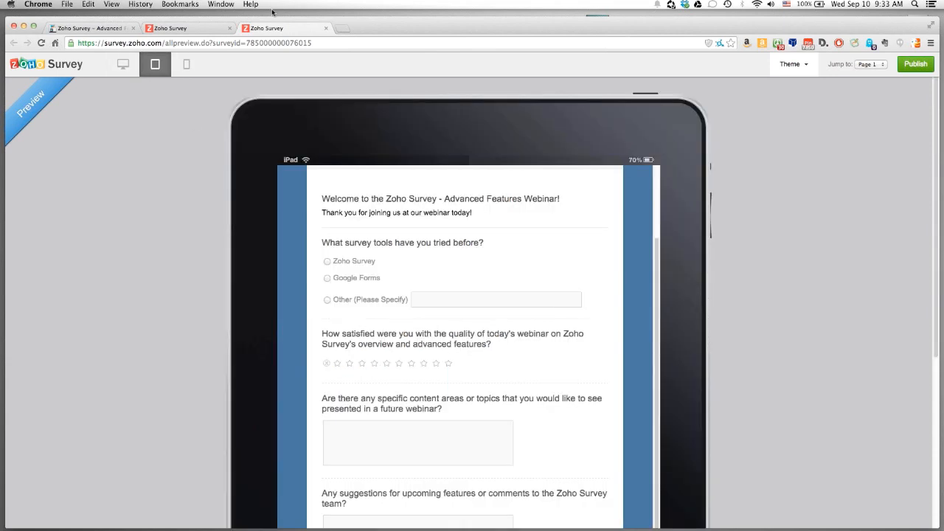
click(325, 28)
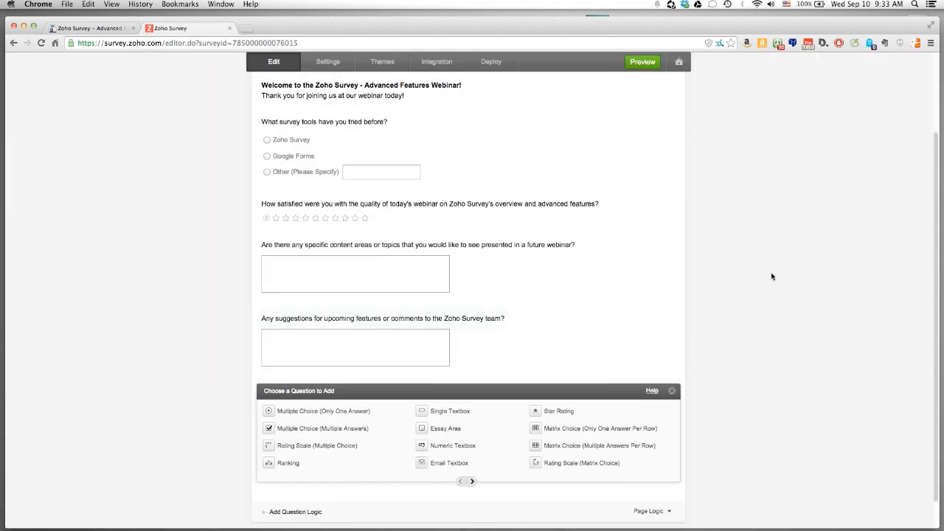
Step: View the question types that can be inserted above the star rating question, and dismiss the chooser without adding one
mouse_move(587, 222)
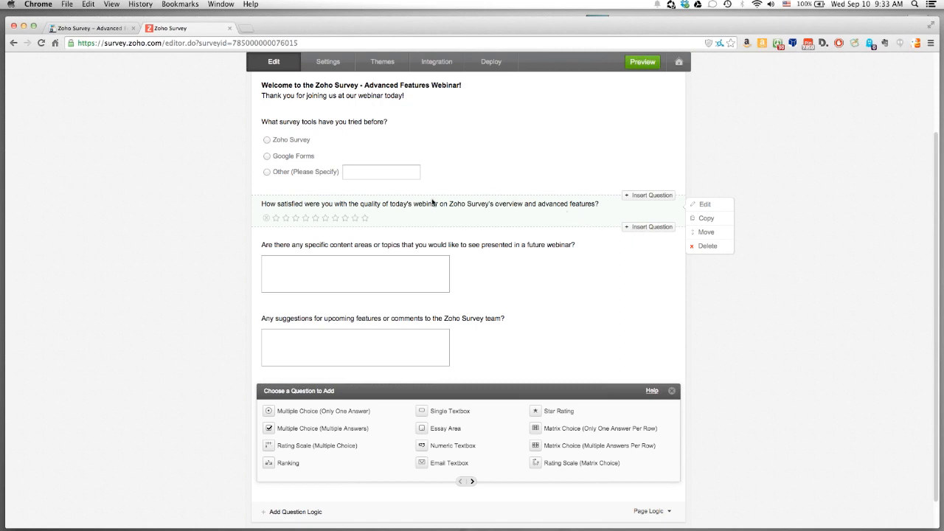
click(637, 189)
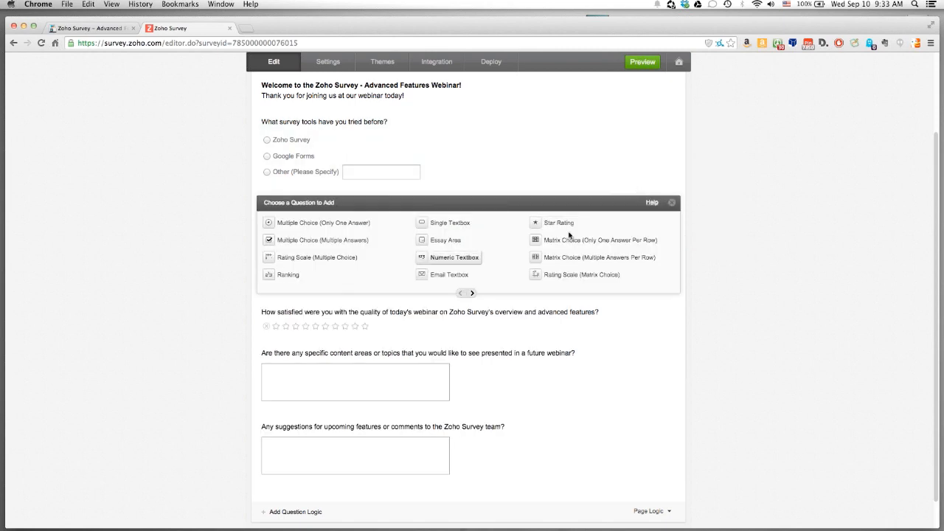
click(672, 202)
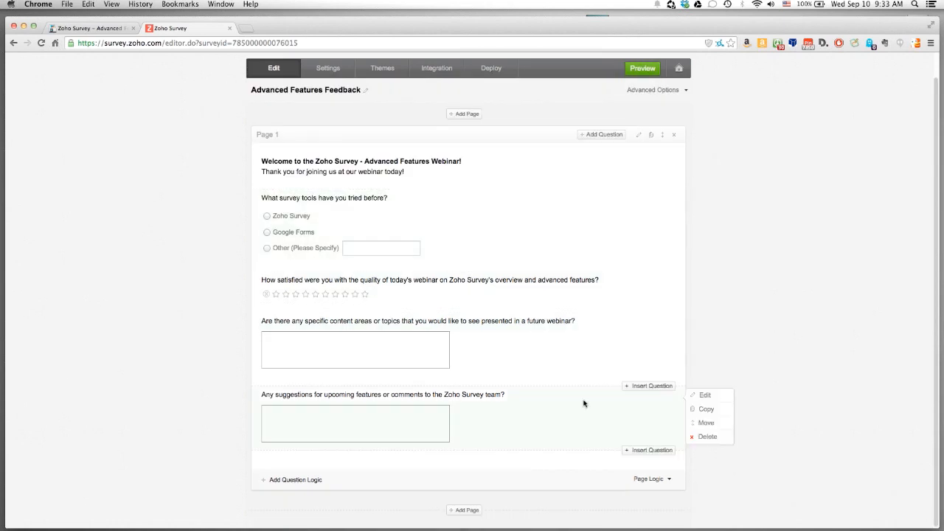
Step: Move the "Any suggestions for upcoming features" question to the start of Page 1 and back to the end of the page
click(705, 423)
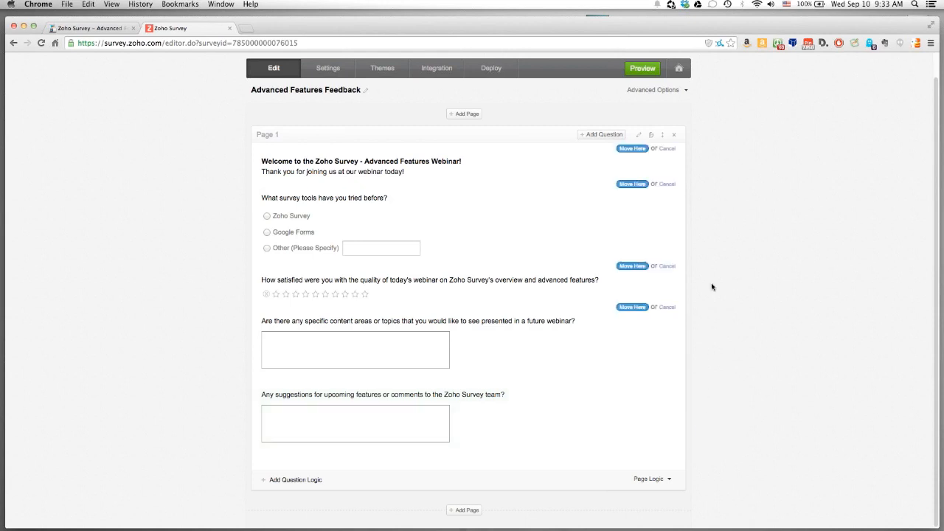
click(631, 150)
mouse_move(638, 185)
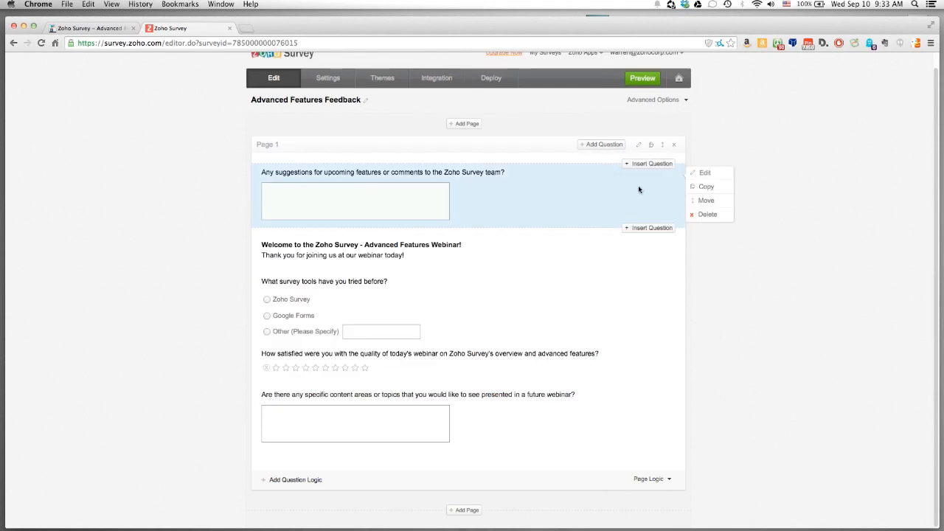
click(707, 200)
scroll(656, 347, down, 1)
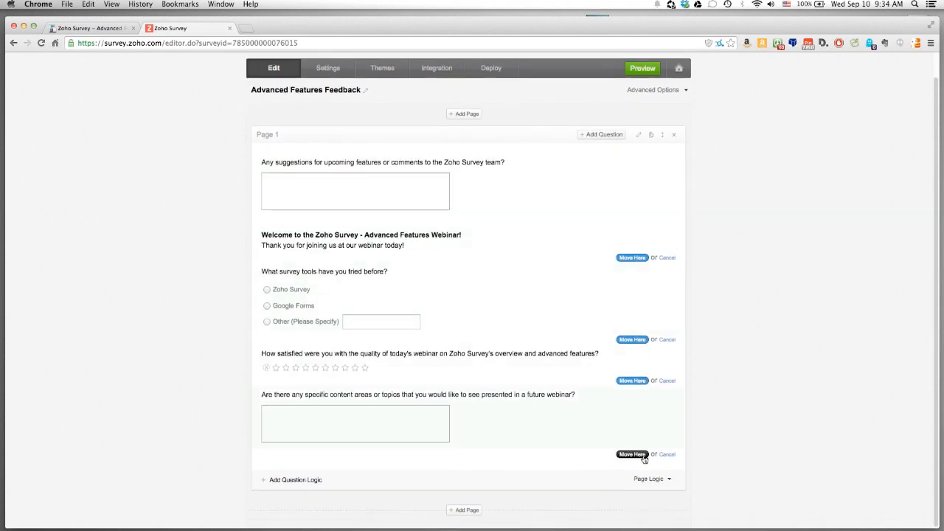
click(642, 456)
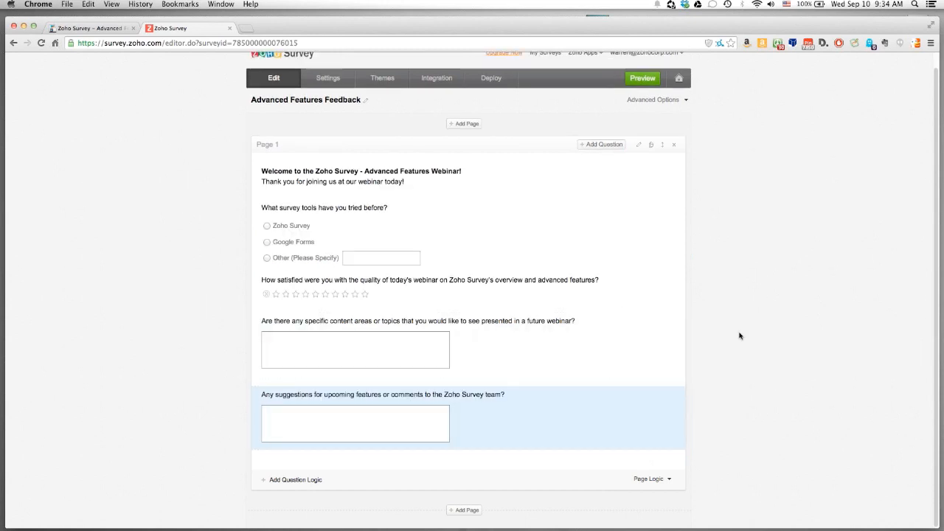
Step: Look at the title and description options for a new page after Page 1, and cancel without adding the page
mouse_move(628, 374)
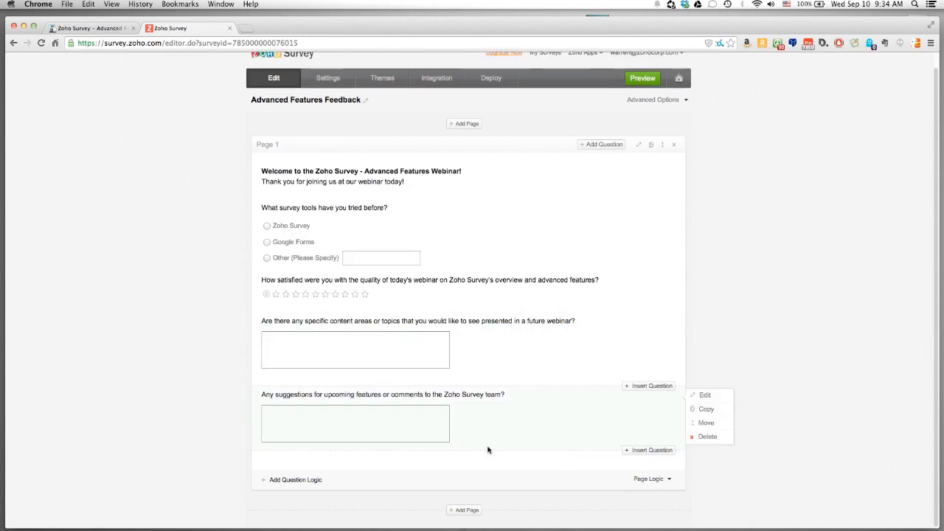
click(466, 511)
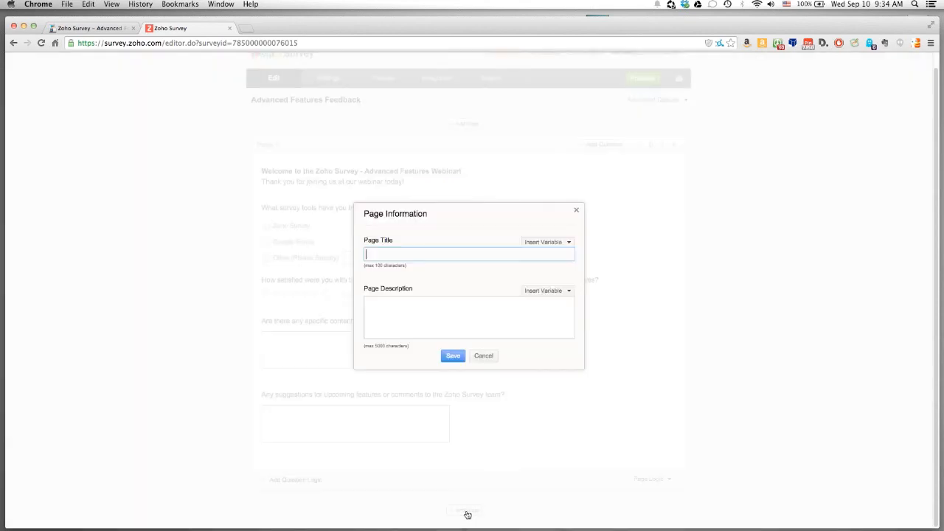
click(417, 301)
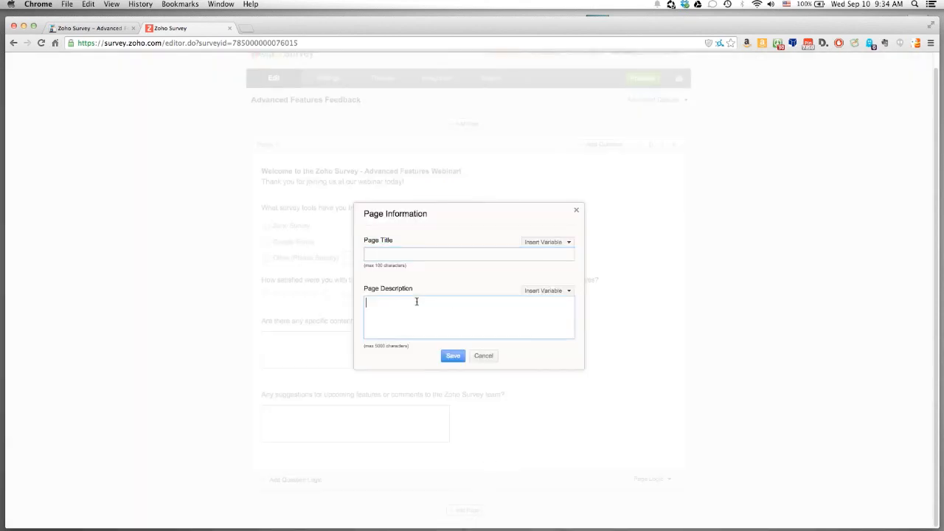
click(484, 356)
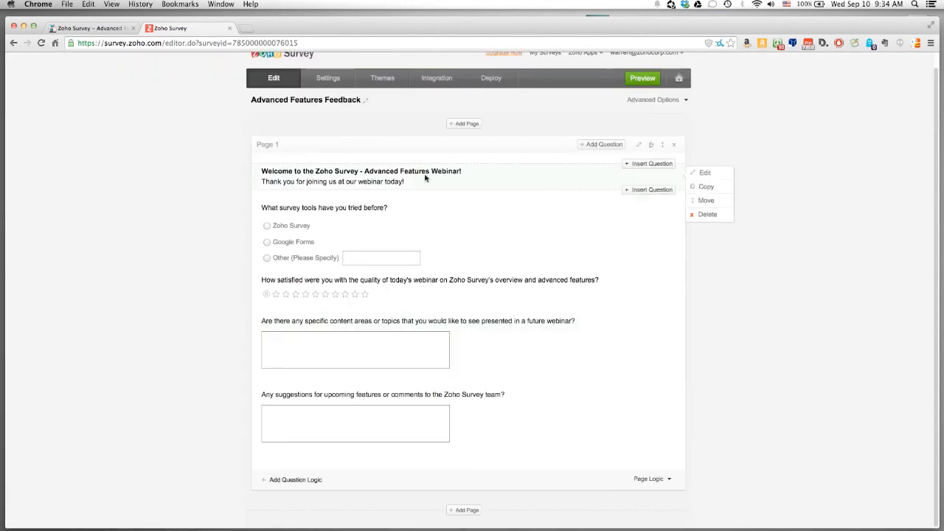
Step: Start a question logic rule with the condition "What survey tools have you tried before?" Equal to Zoho Survey
click(321, 484)
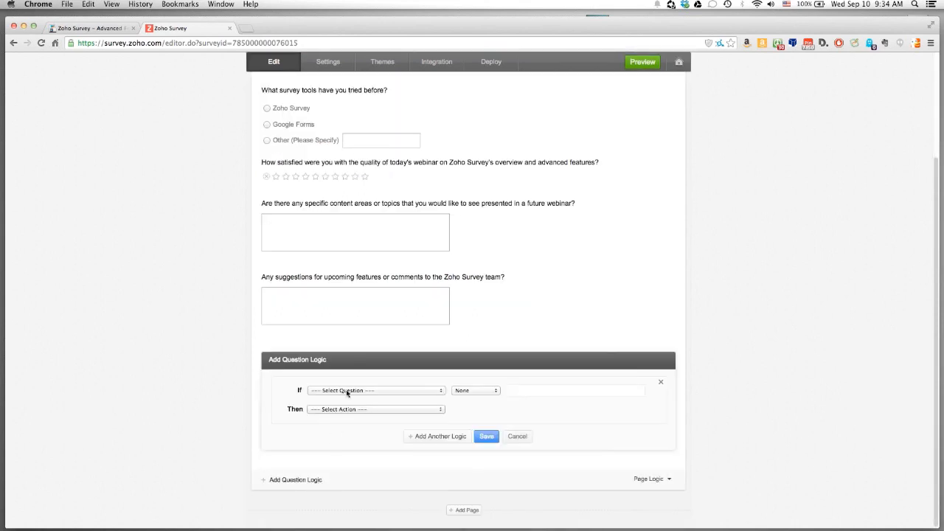
click(347, 393)
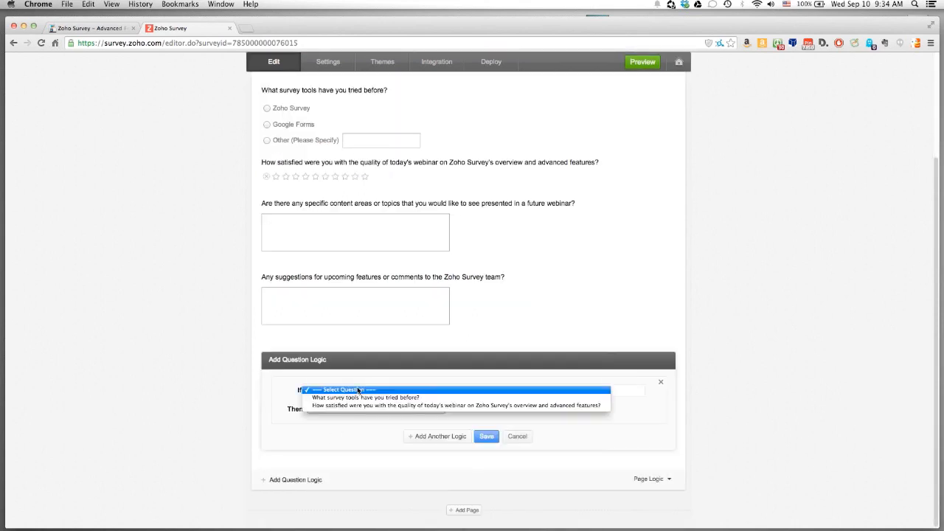
click(367, 379)
click(471, 393)
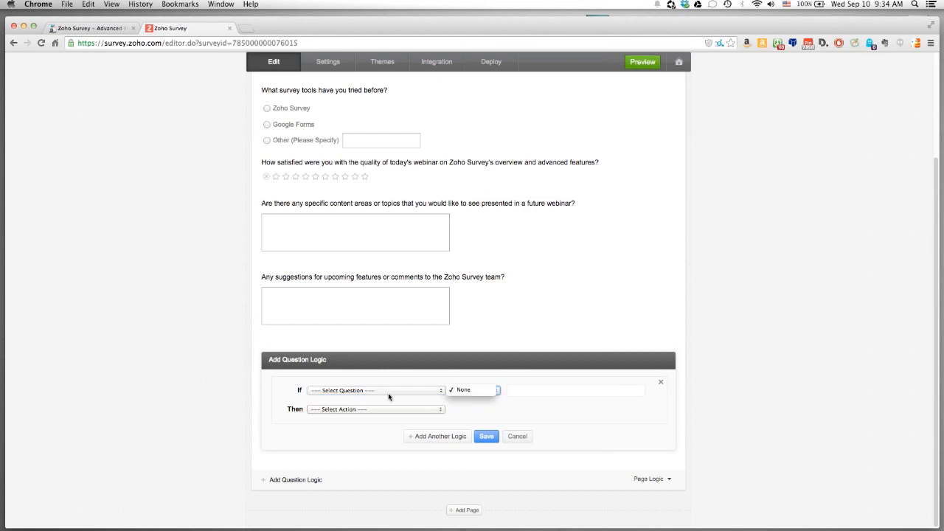
click(383, 391)
click(369, 397)
click(473, 389)
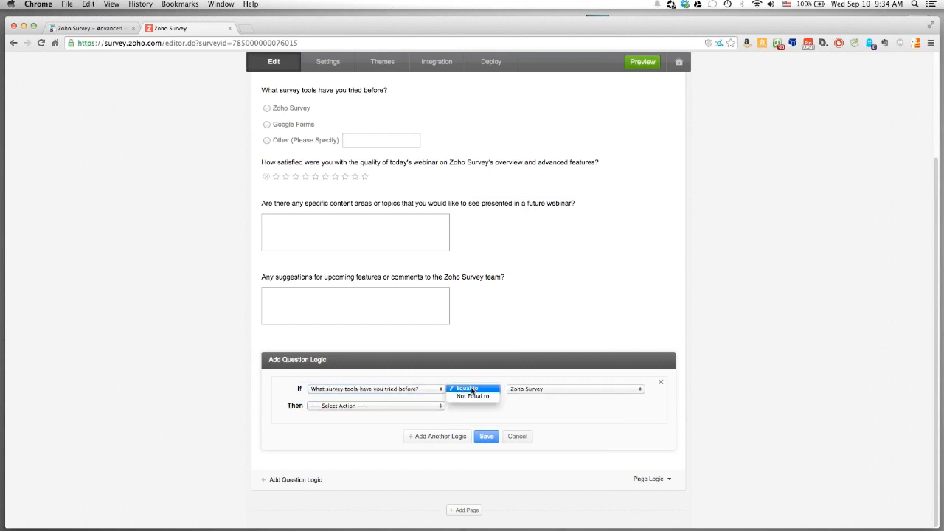
click(539, 390)
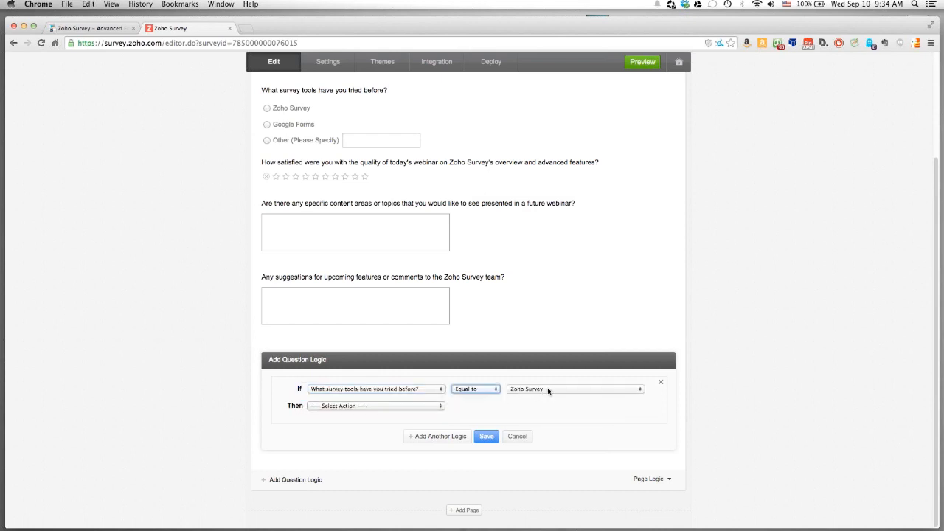
click(548, 391)
Step: Review the actions available for the question logic rule, and discard the rule without saving
click(400, 407)
click(395, 406)
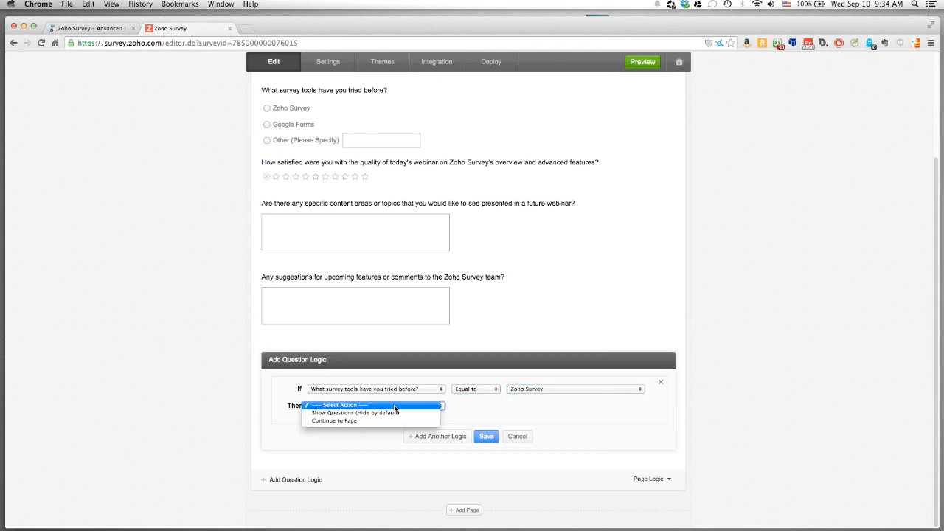
click(379, 447)
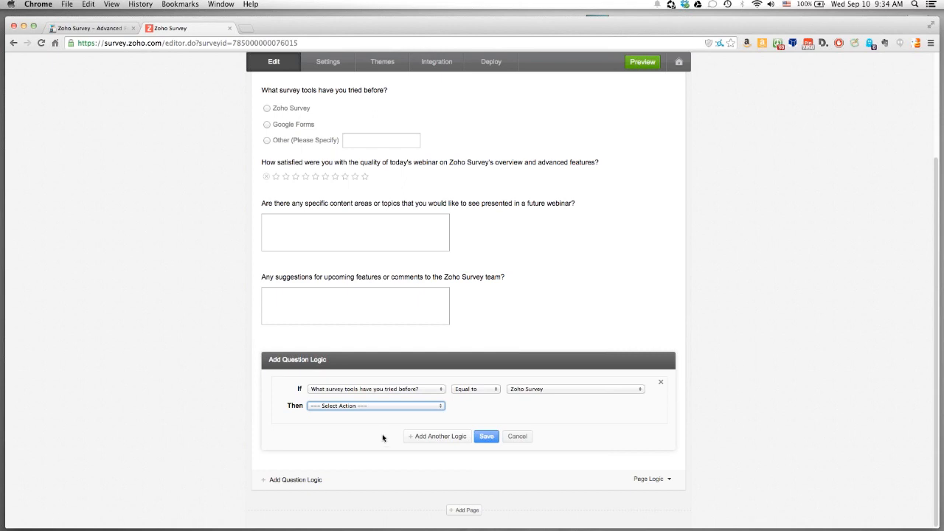
click(379, 439)
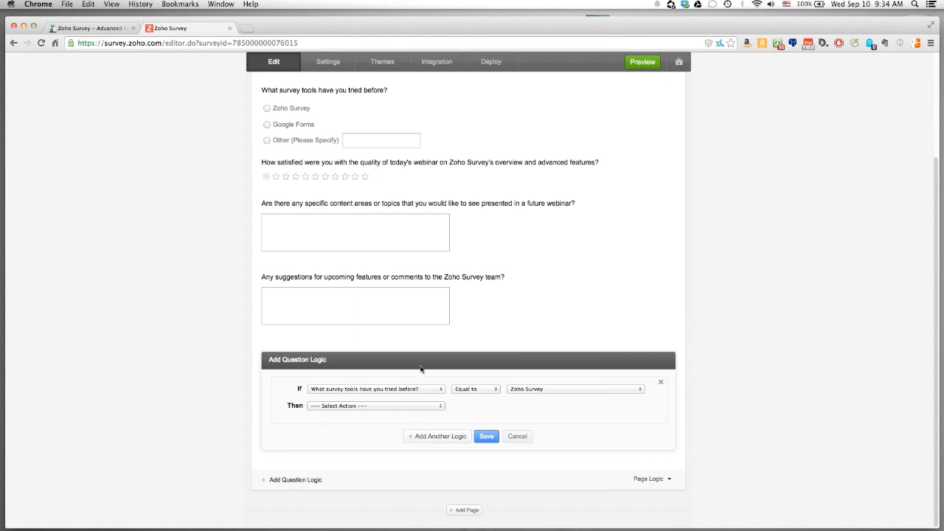
scroll(720, 306, up, 4)
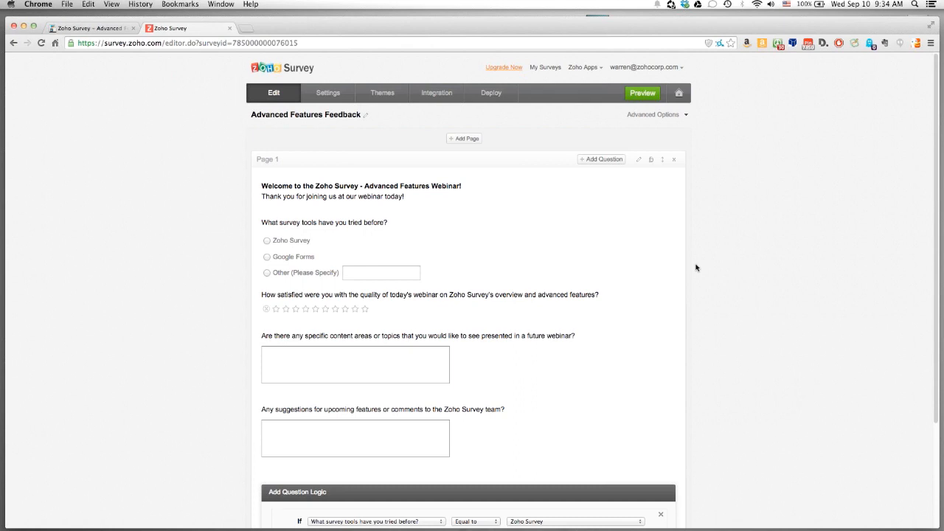
scroll(650, 268, down, 3)
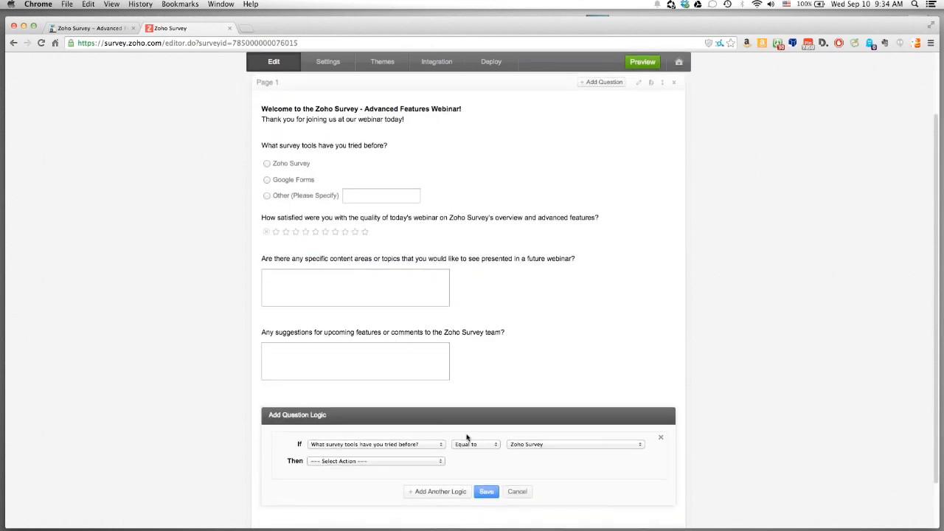
scroll(467, 438, down, 2)
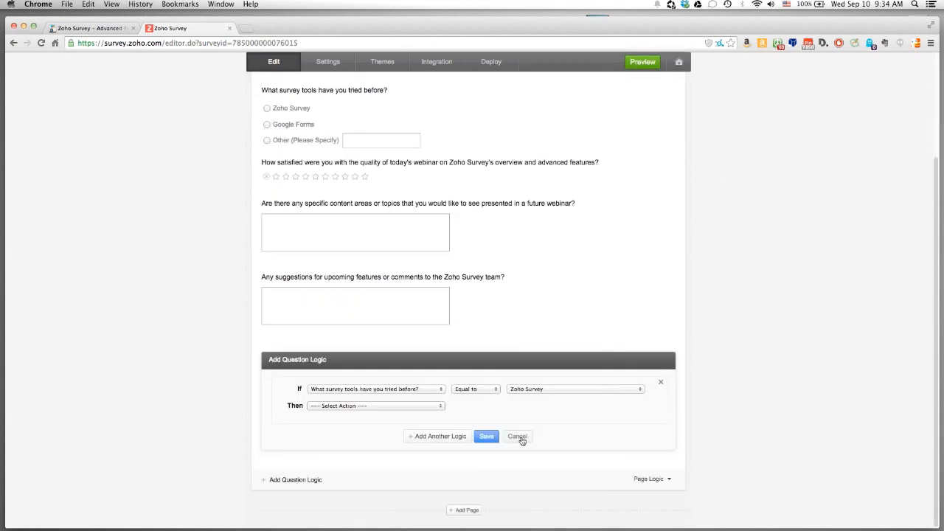
click(518, 437)
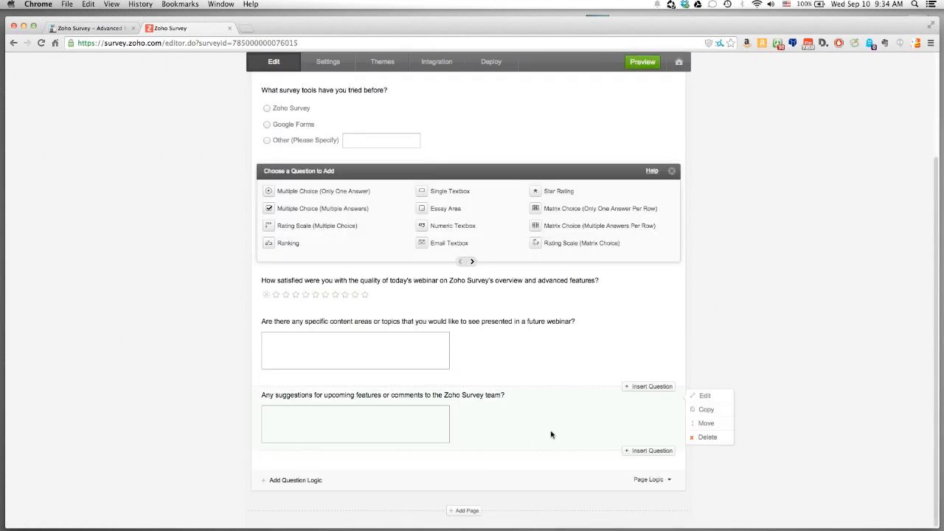
Step: Add a Heading/Descriptive text after the last question, with heading "Thank you so much for your feedback!" and description "We really appreciate it!"
click(644, 451)
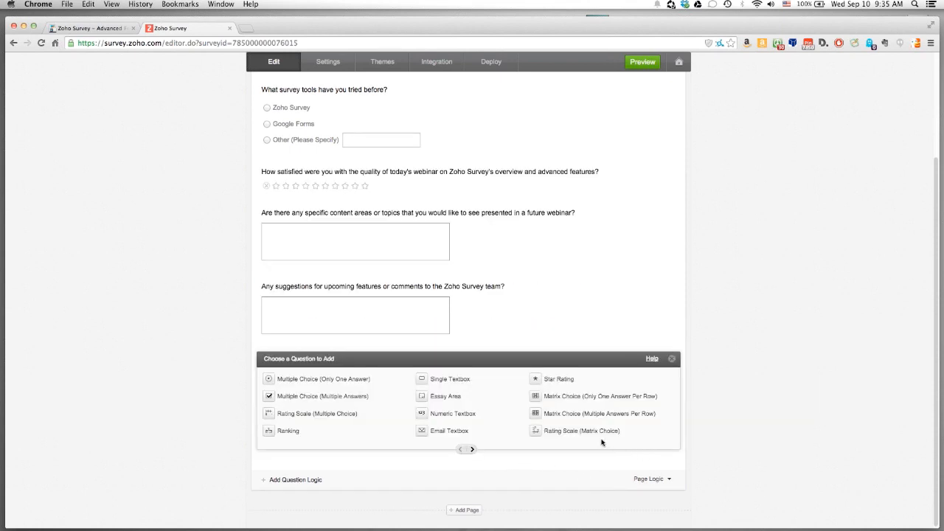
click(473, 449)
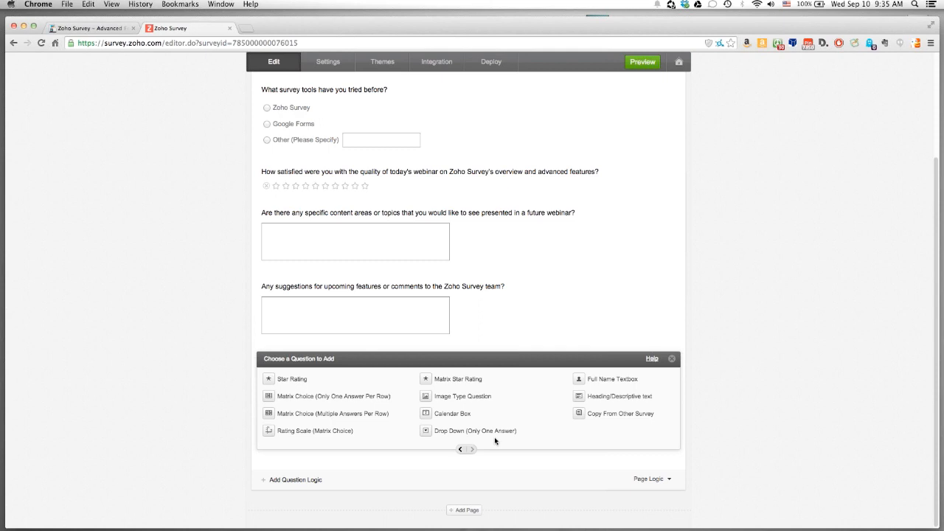
click(610, 396)
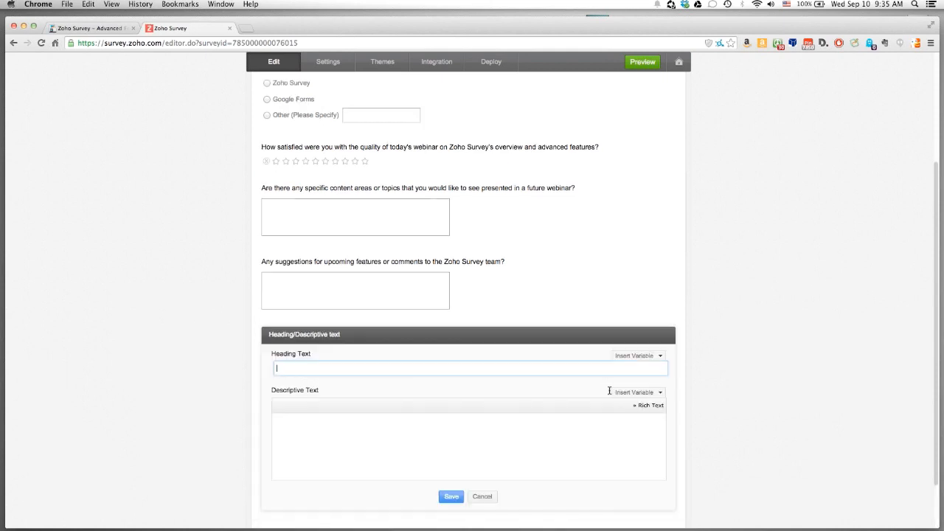
text(Thank you so muchf)
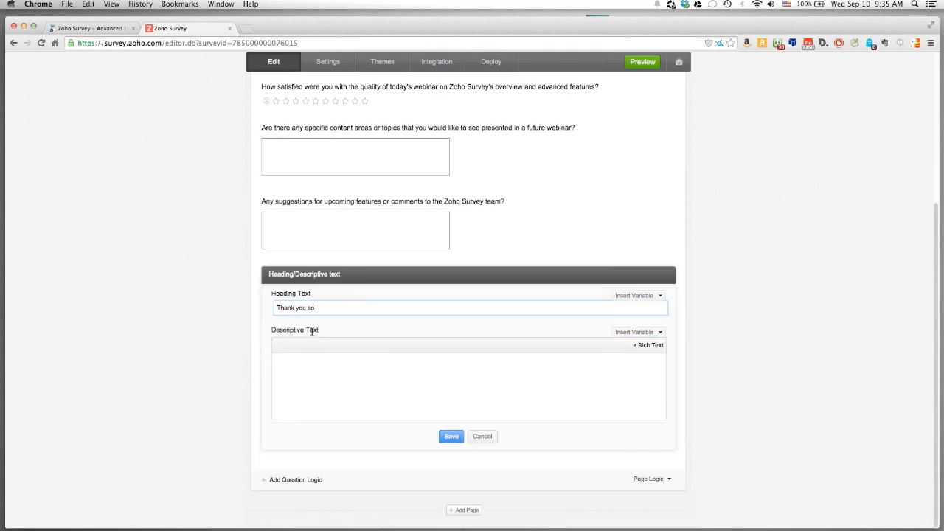
key(BackSpace)
key(BackSpace)
text(for your feedback!)
key(Tab)
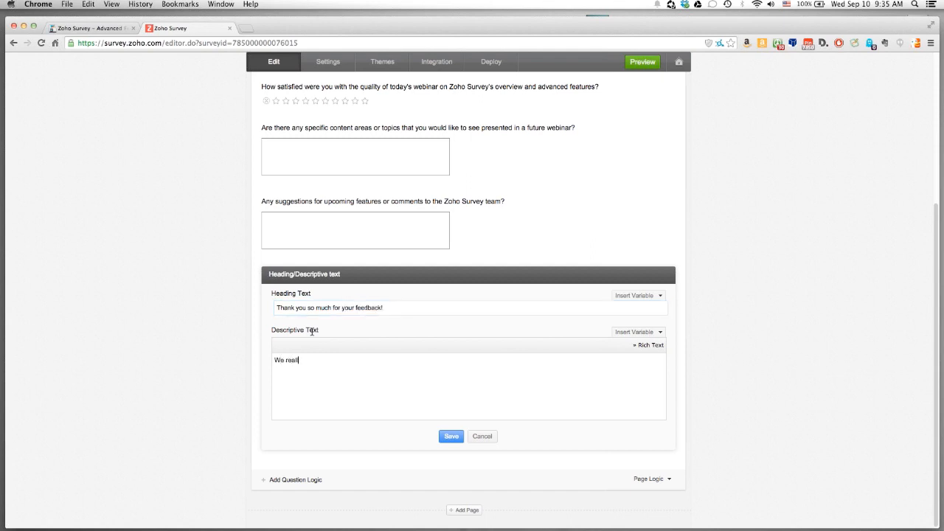
text(We really appreciate it!)
click(448, 437)
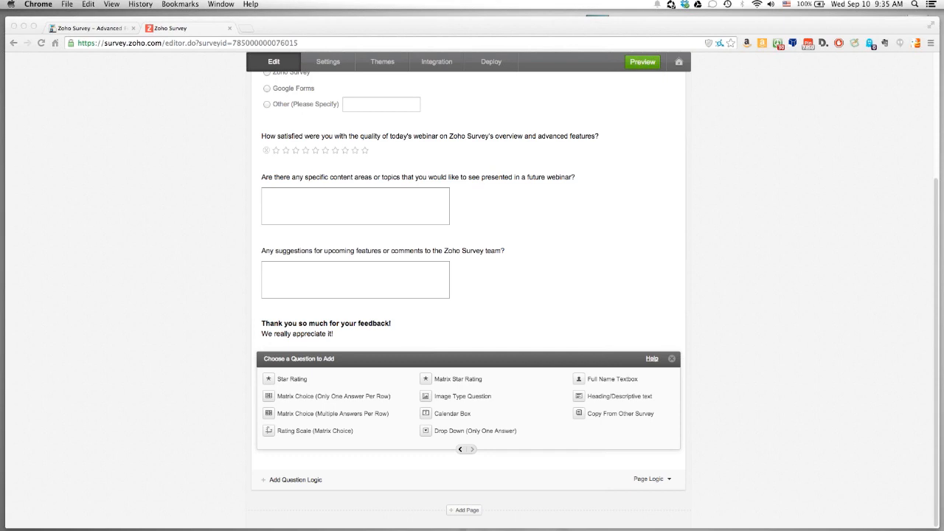
click(791, 316)
Step: Set the page title of Page 1 to "Feedback" and dismiss the save notification
scroll(782, 308, up, 4)
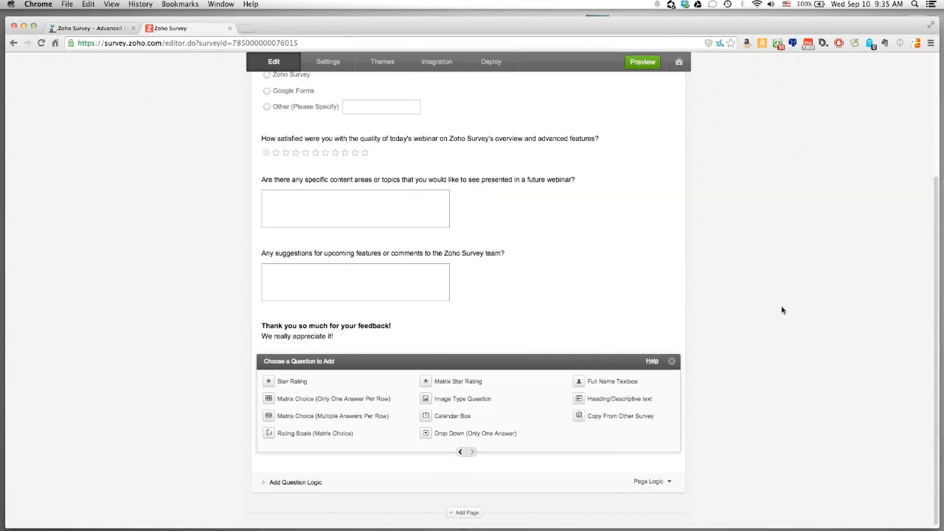
scroll(768, 293, down, 5)
scroll(767, 293, up, 5)
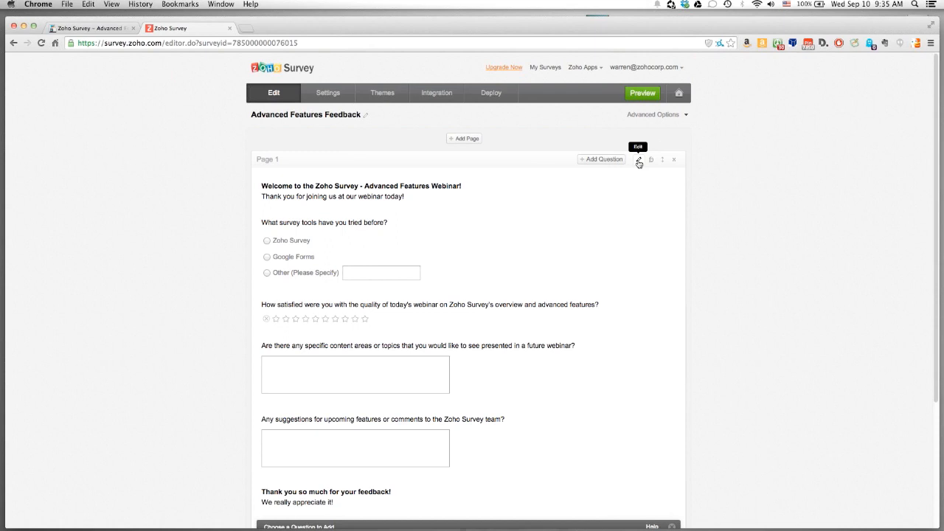
click(639, 160)
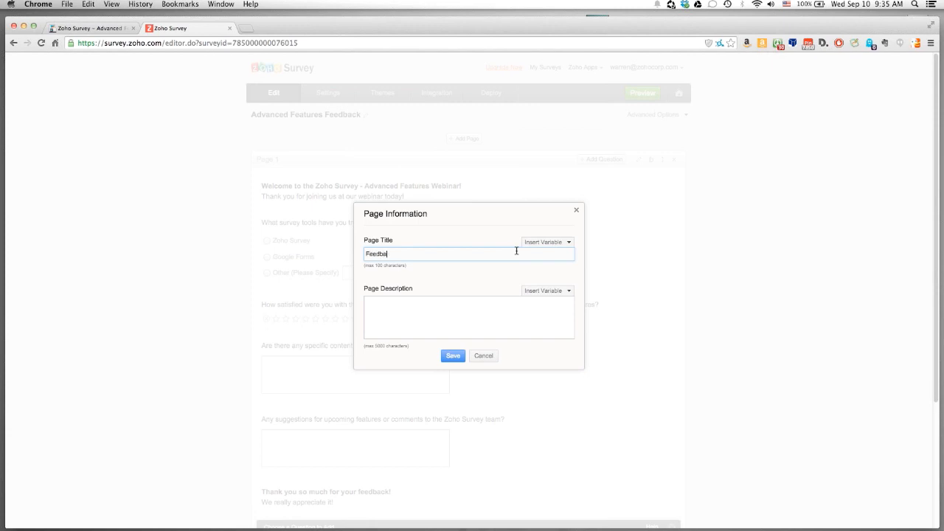
click(453, 355)
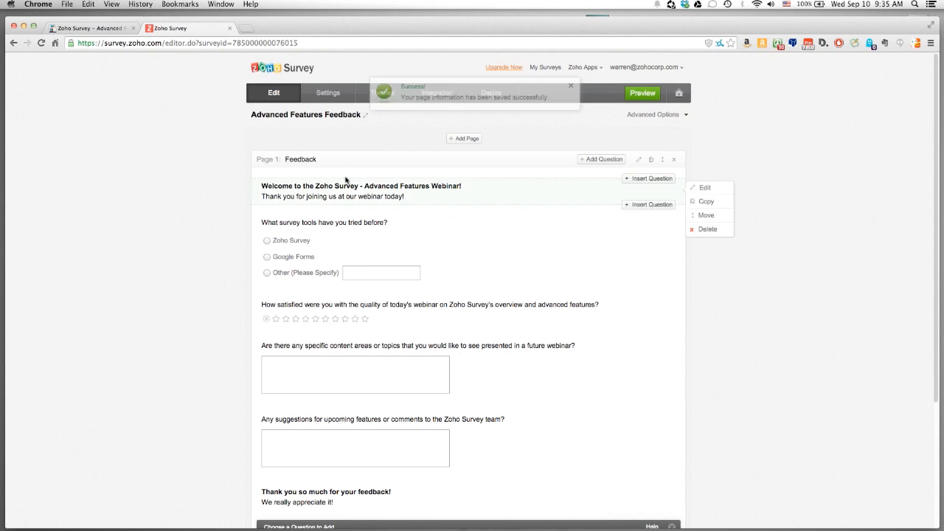
drag(262, 159, 327, 157)
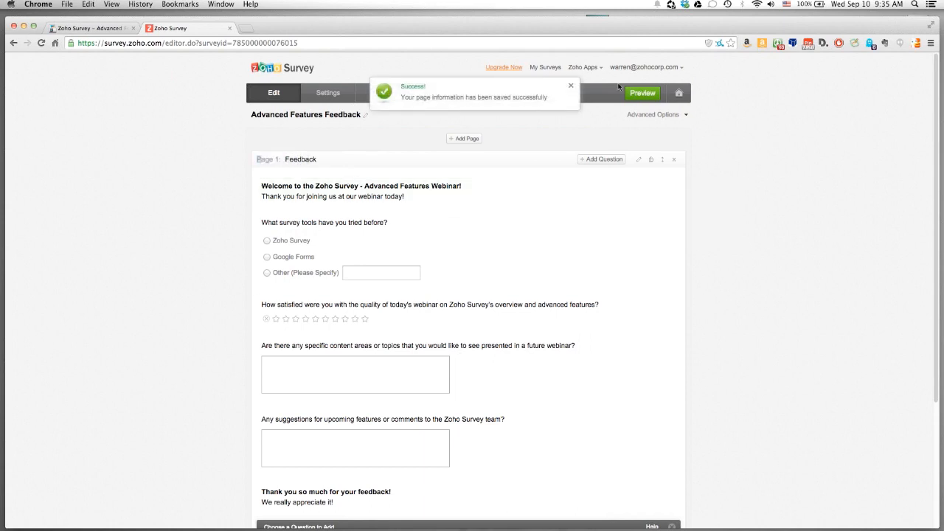
click(568, 85)
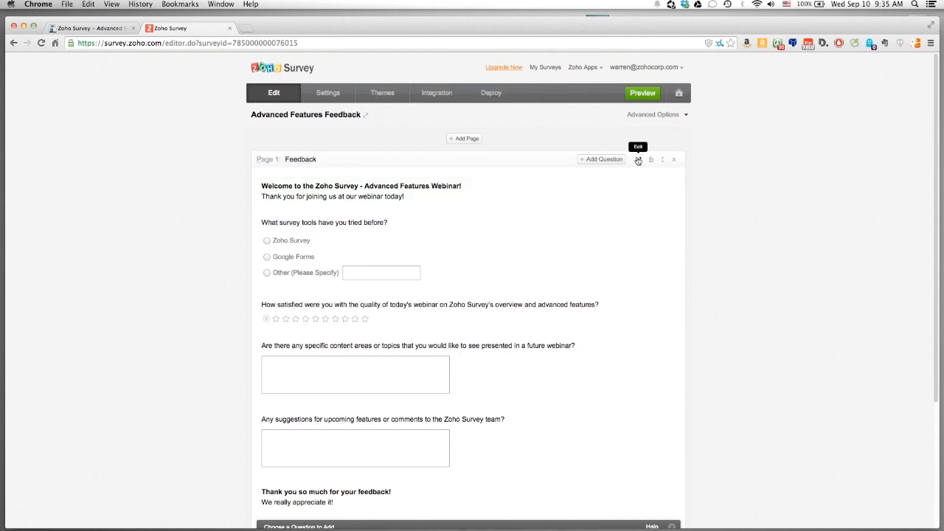
Step: Examine the survey's header and navigation settings, including the customizable button labels and the available survey languages
click(327, 94)
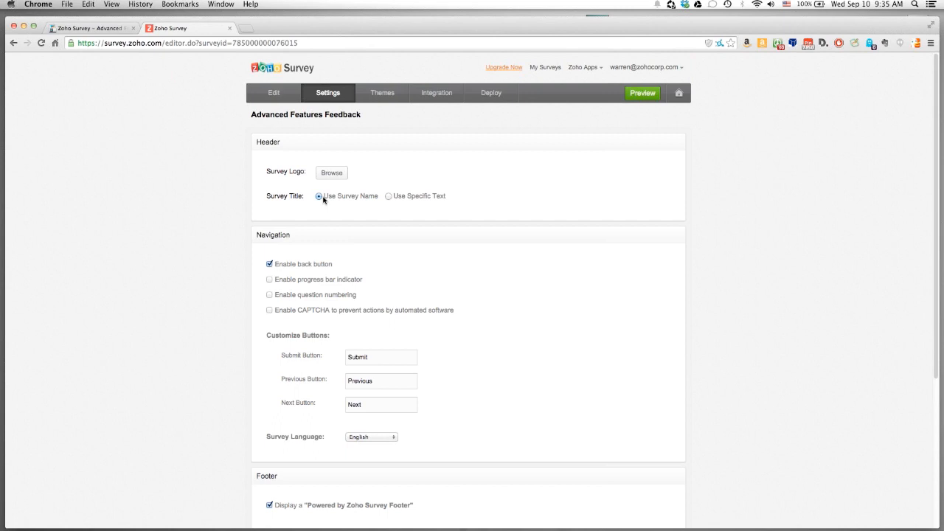
scroll(324, 198, down, 3)
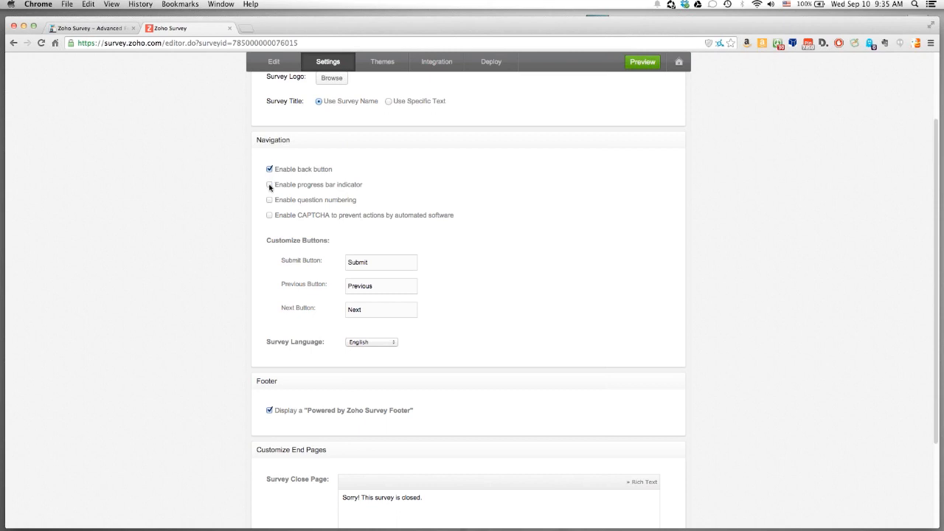
click(270, 185)
scroll(268, 219, down, 3)
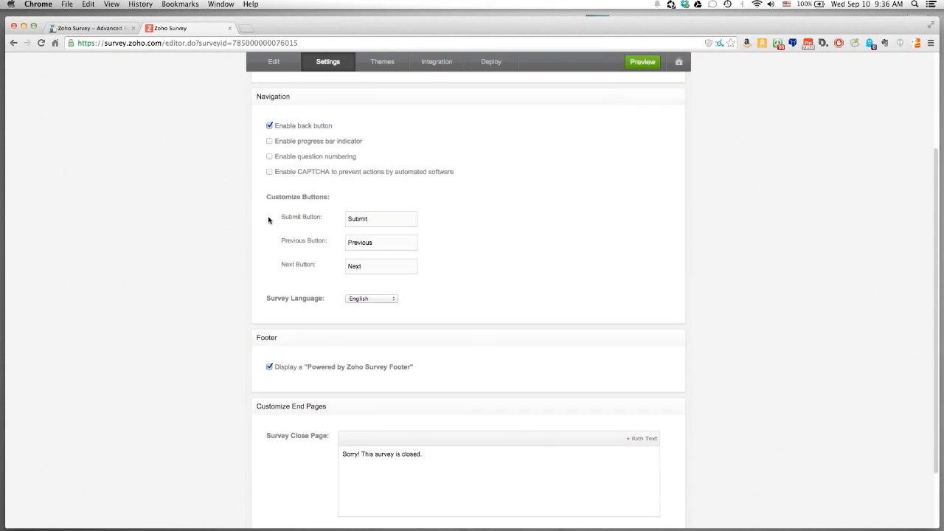
drag(381, 202, 279, 202)
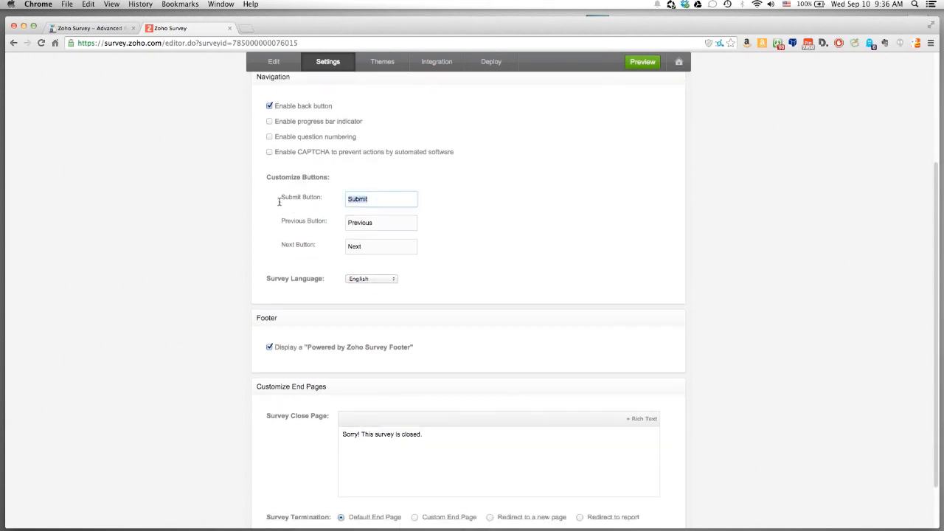
drag(372, 223, 283, 219)
drag(388, 246, 254, 241)
scroll(253, 242, down, 2)
click(371, 230)
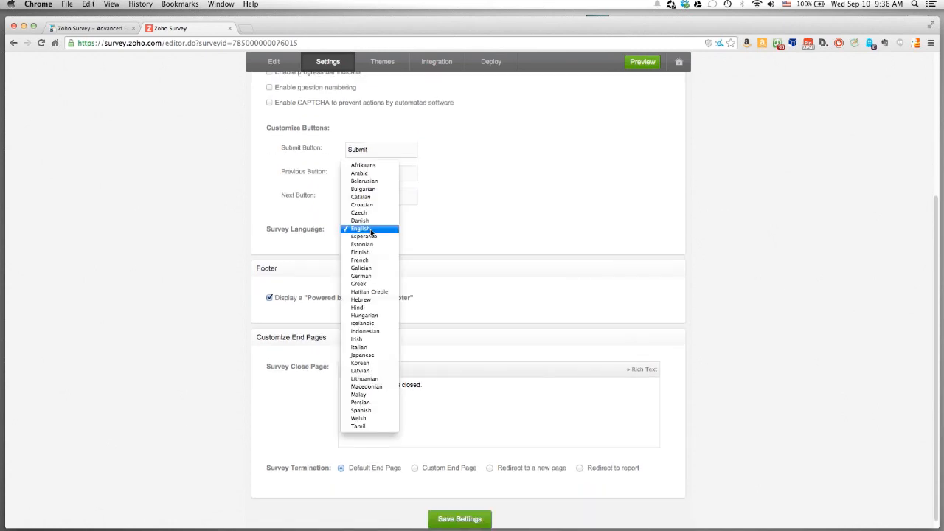
click(484, 256)
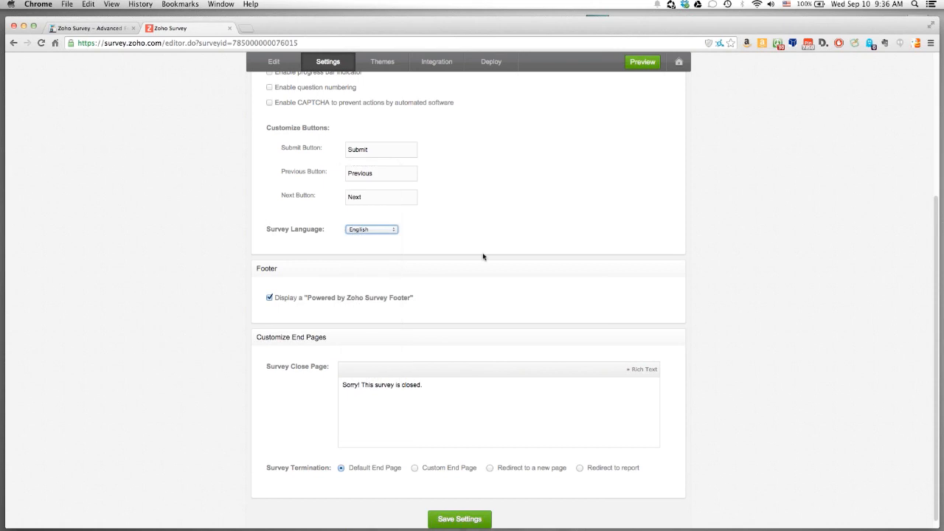
Step: Review the "Powered by Zoho Survey Footer" setting and the survey close page message
scroll(442, 261, down, 1)
drag(276, 294, 375, 292)
click(376, 293)
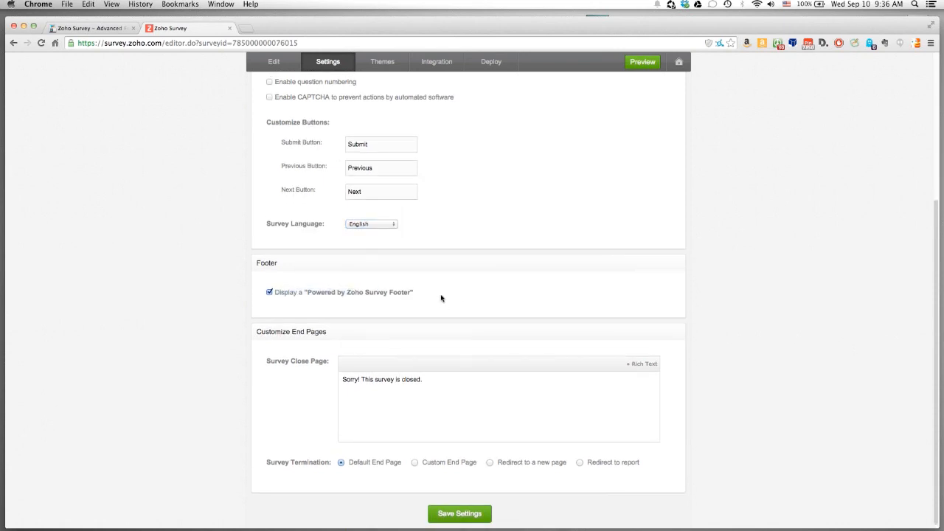
scroll(446, 317, down, 1)
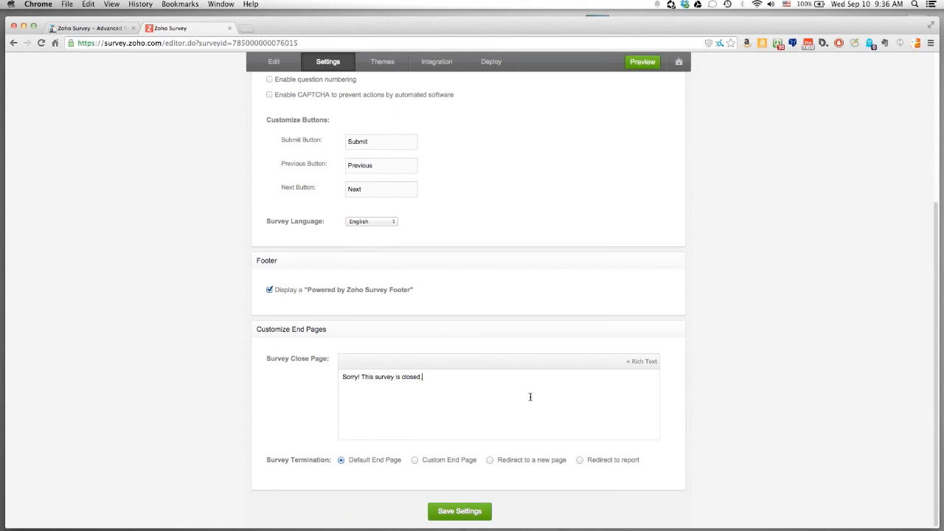
drag(413, 384, 315, 374)
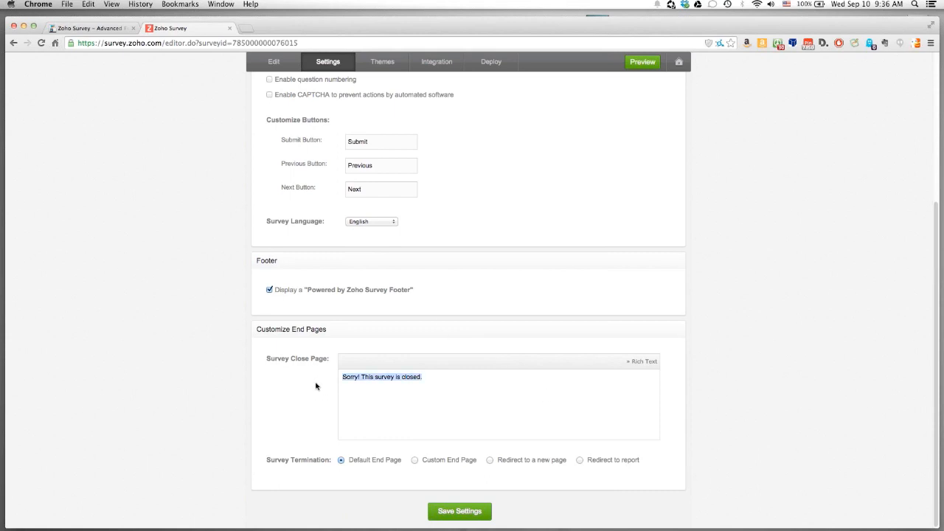
click(316, 386)
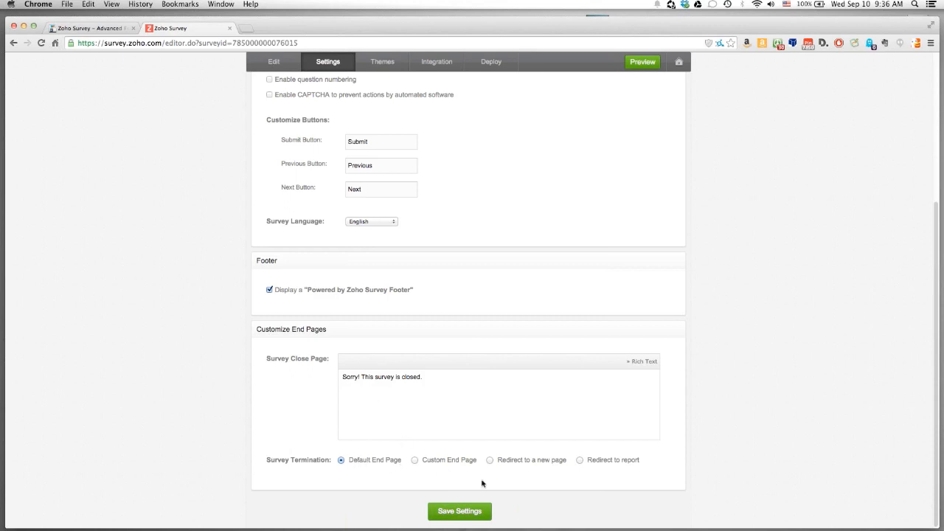
Step: Try the "Redirect to a new page" option for survey termination, and switch back to Default End Page
click(491, 460)
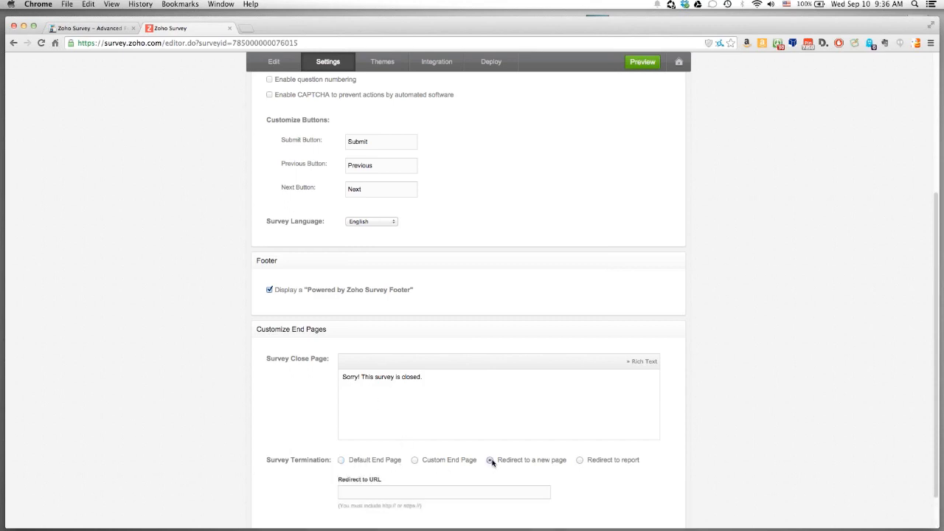
scroll(492, 462, down, 2)
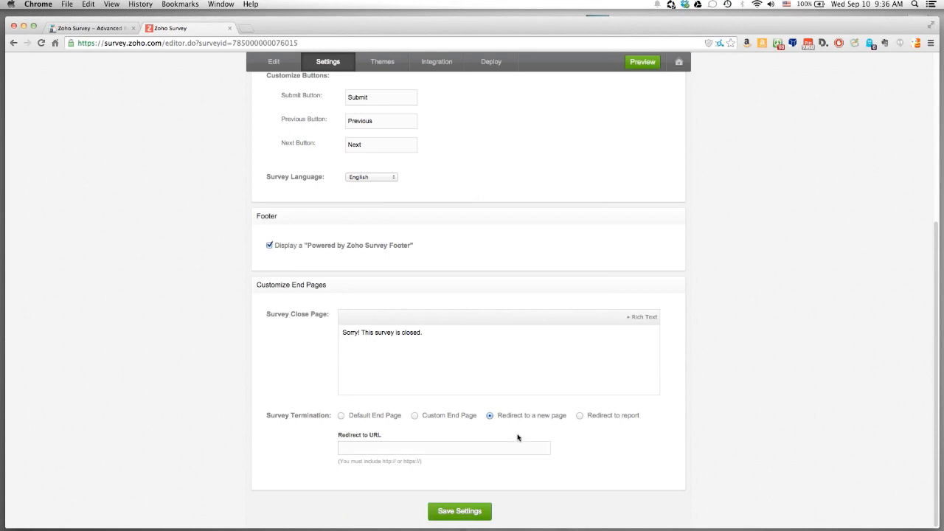
click(364, 418)
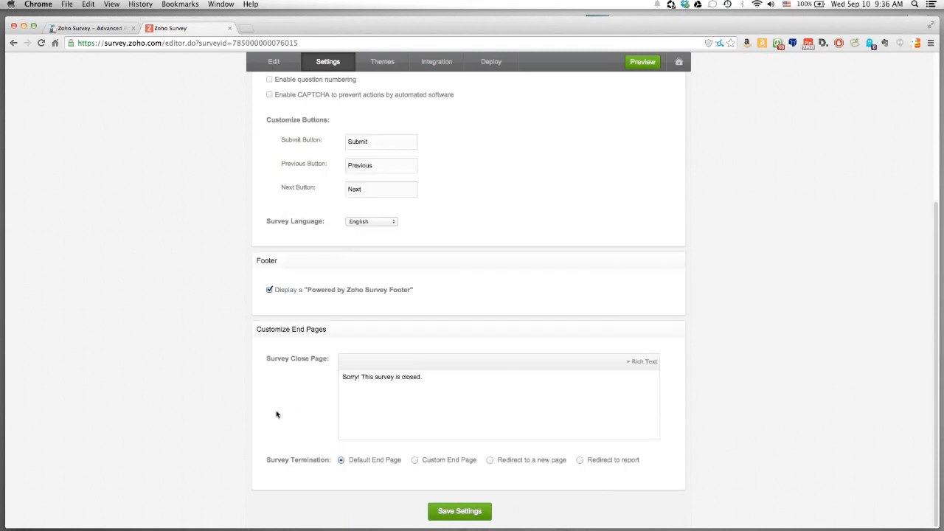
Step: Browse the survey's theme gallery, covering the current theme, custom themes and standard themes
scroll(277, 414, up, 10)
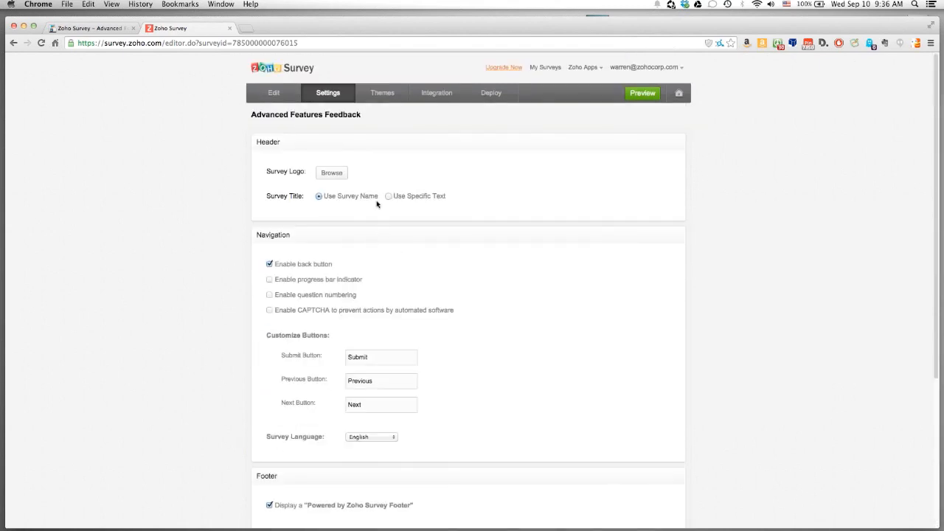
click(384, 98)
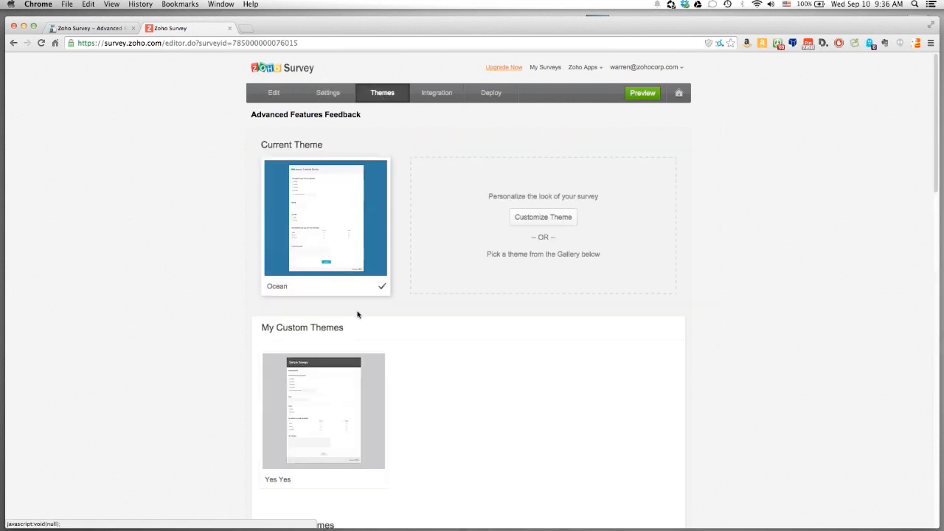
scroll(358, 316, down, 3)
scroll(358, 315, down, 1)
scroll(358, 315, up, 3)
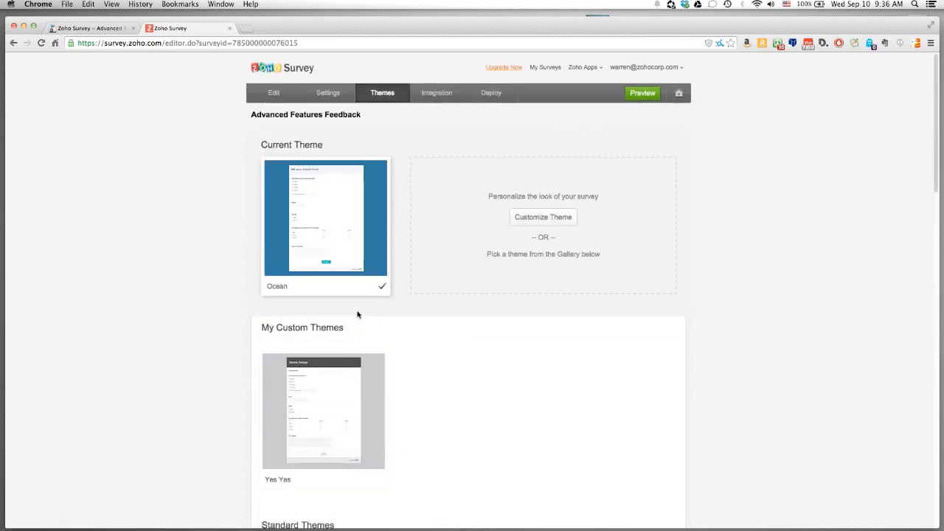
scroll(358, 315, down, 3)
scroll(358, 315, down, 3)
scroll(358, 315, down, 3)
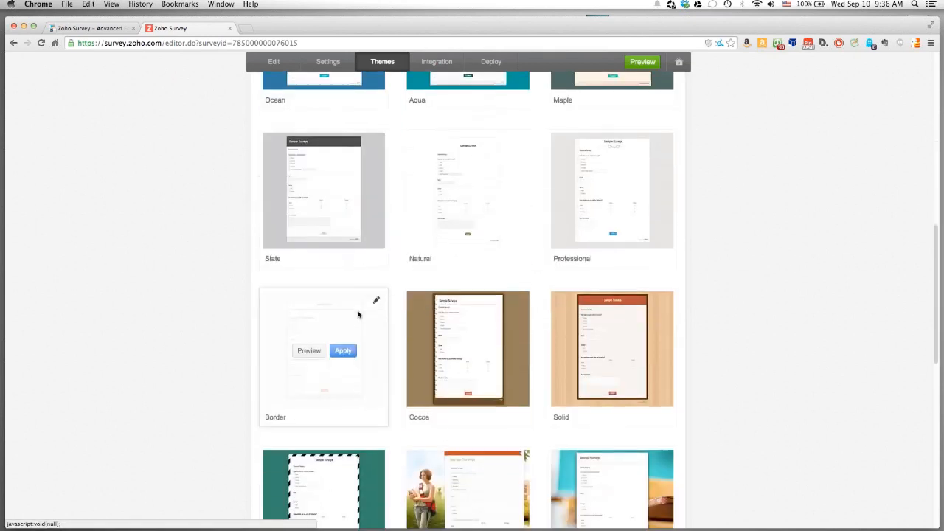
scroll(358, 315, down, 4)
scroll(358, 315, up, 8)
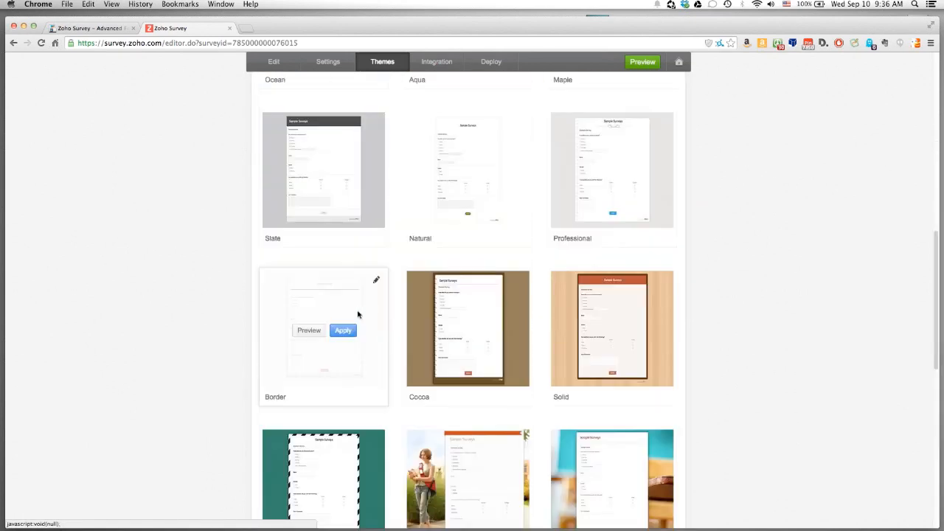
scroll(358, 315, down, 3)
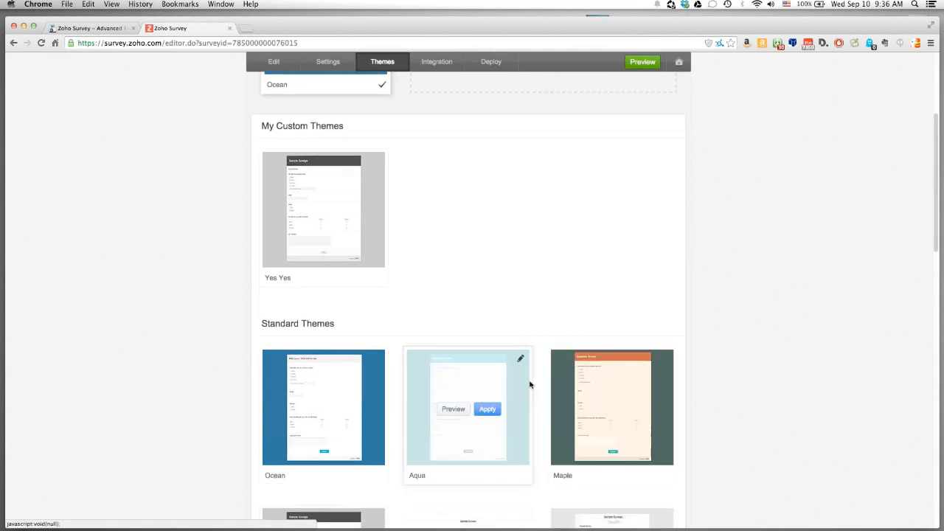
Step: Preview the survey with the standard Solid theme and look through the whole page down to its footer
scroll(531, 384, down, 4)
scroll(522, 383, down, 3)
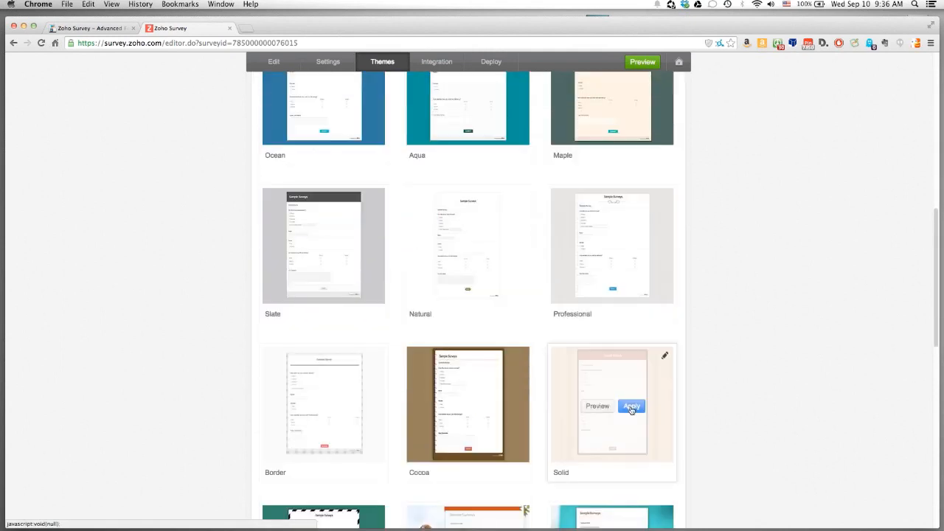
click(599, 407)
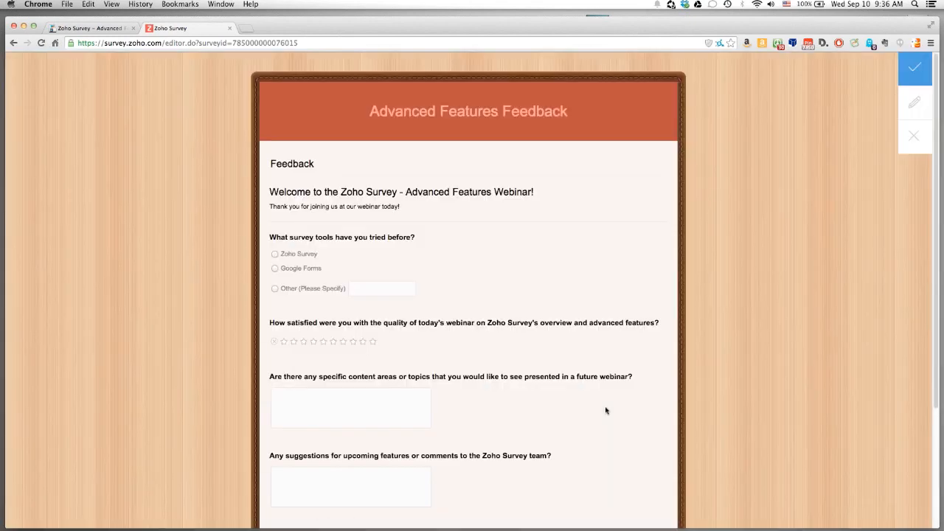
scroll(546, 333, down, 5)
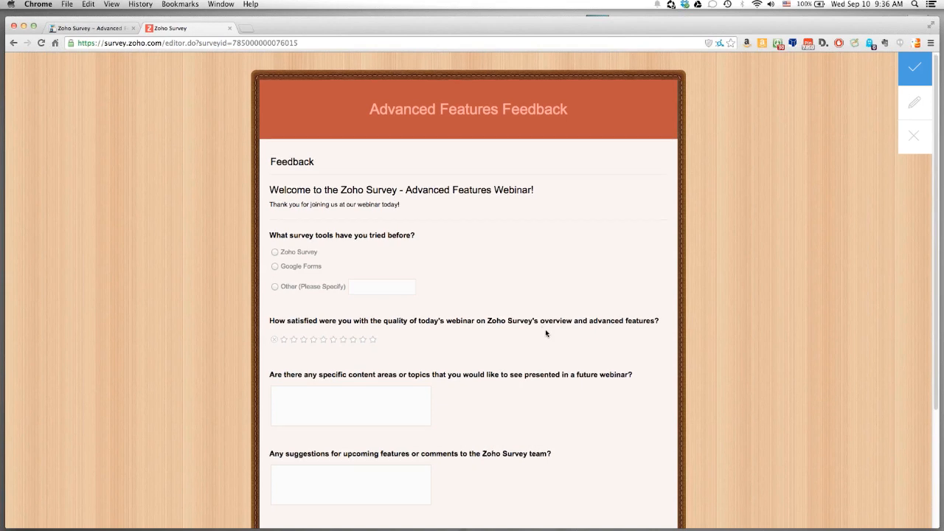
scroll(545, 333, up, 4)
scroll(538, 332, down, 4)
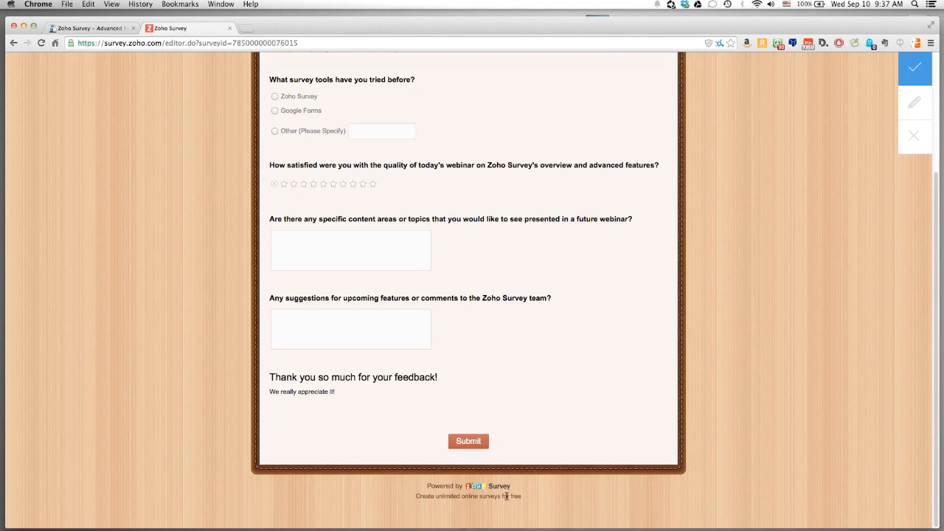
Step: Edit the previewed Solid theme, try Comic Sans MS as the survey title font, and switch back to Arial
scroll(506, 496, up, 5)
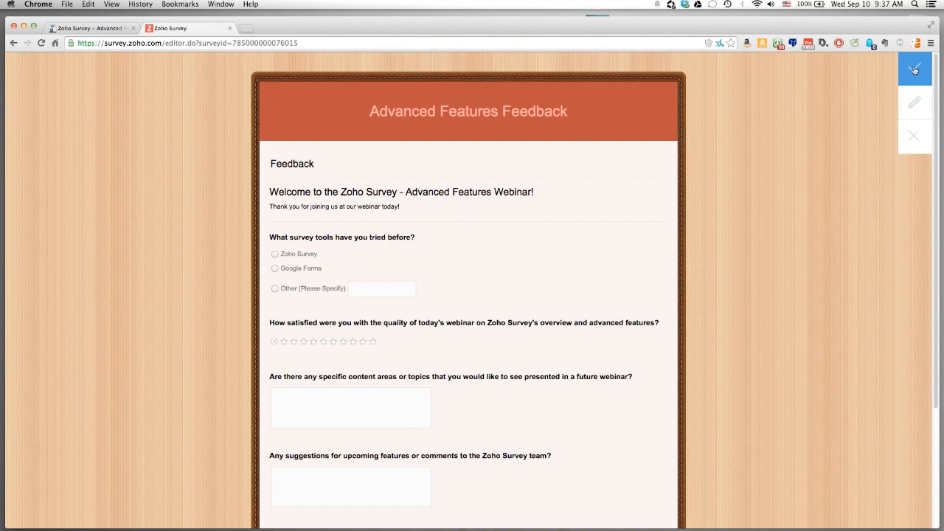
click(914, 109)
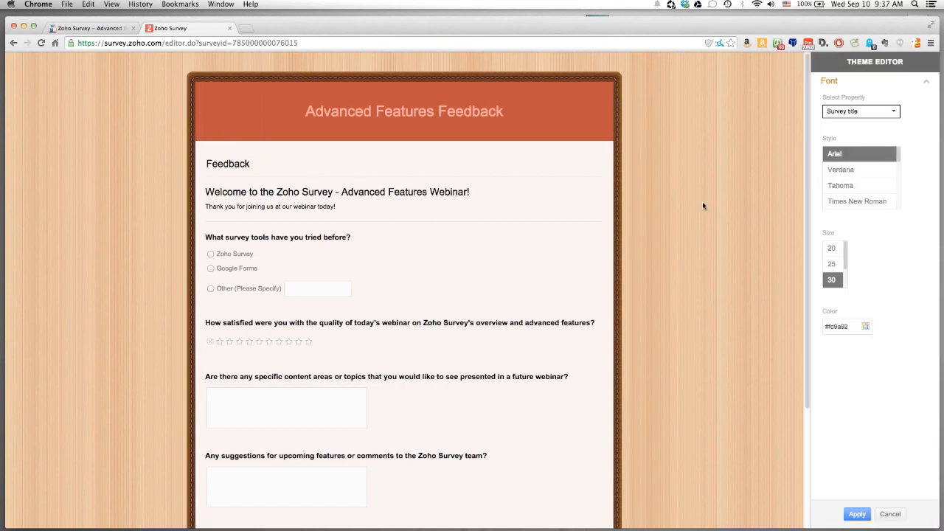
scroll(851, 174, down, 3)
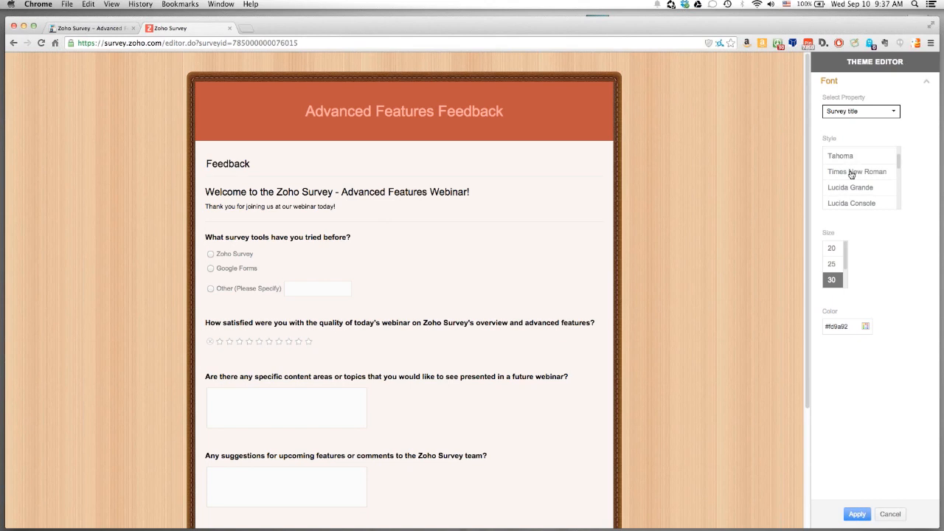
scroll(852, 174, down, 2)
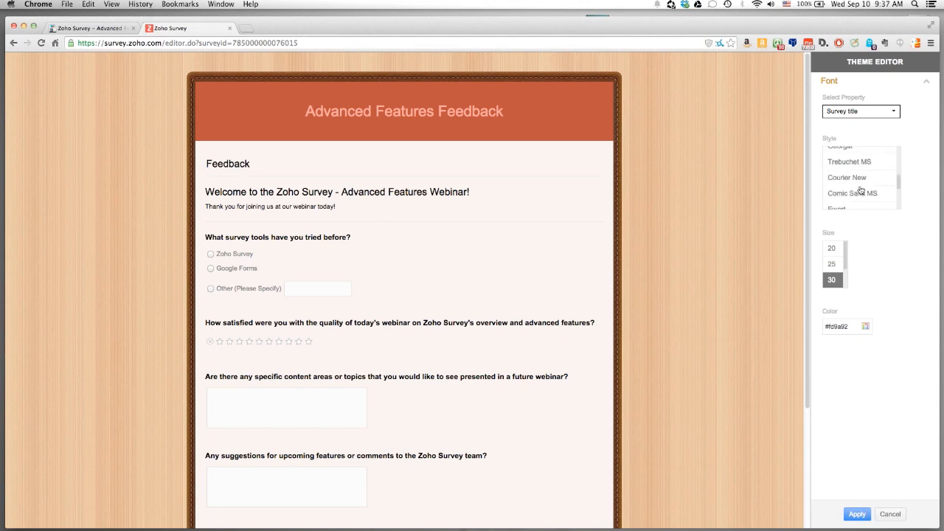
click(871, 194)
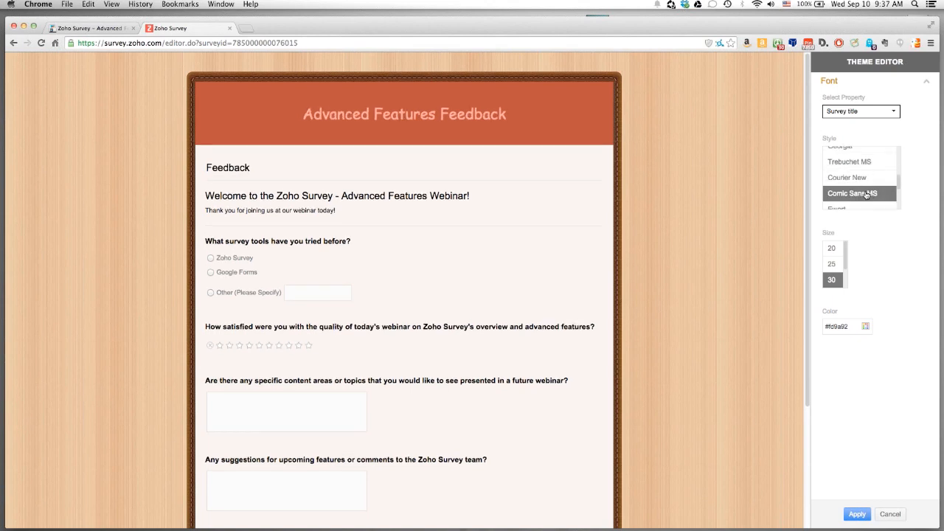
scroll(856, 191, up, 5)
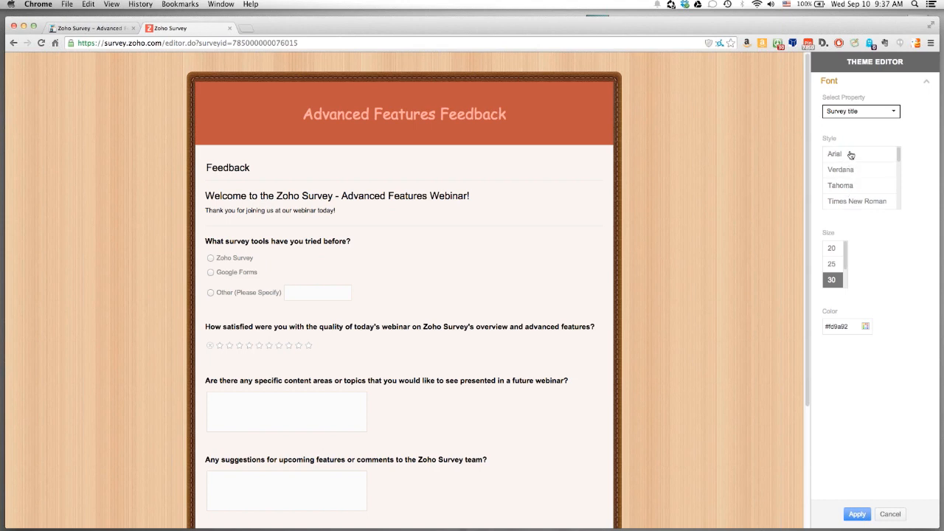
click(851, 155)
Step: Look over the font properties that can be styled and the sizes offered for the survey title
click(873, 116)
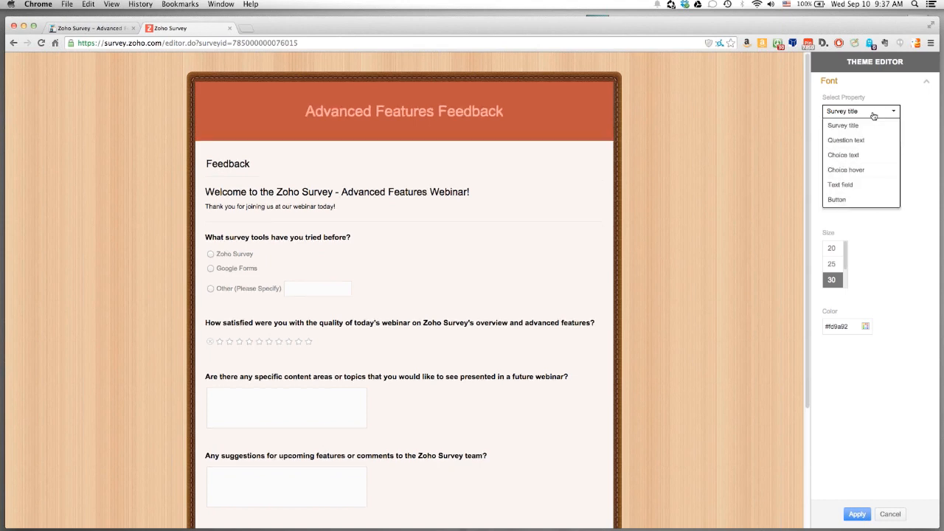
click(917, 153)
scroll(841, 259, down, 2)
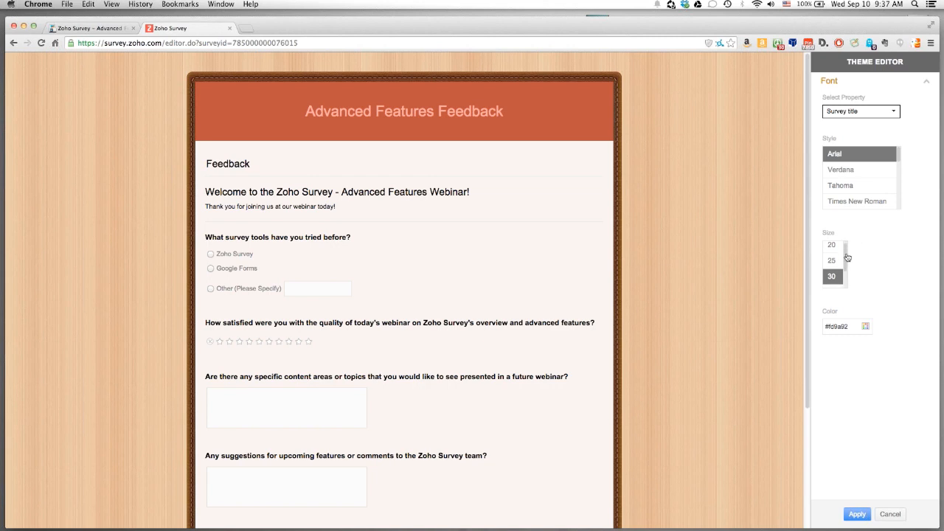
Step: Try several colours for the survey title, choose the yellow-green d3f222, and apply the theme changes
click(865, 329)
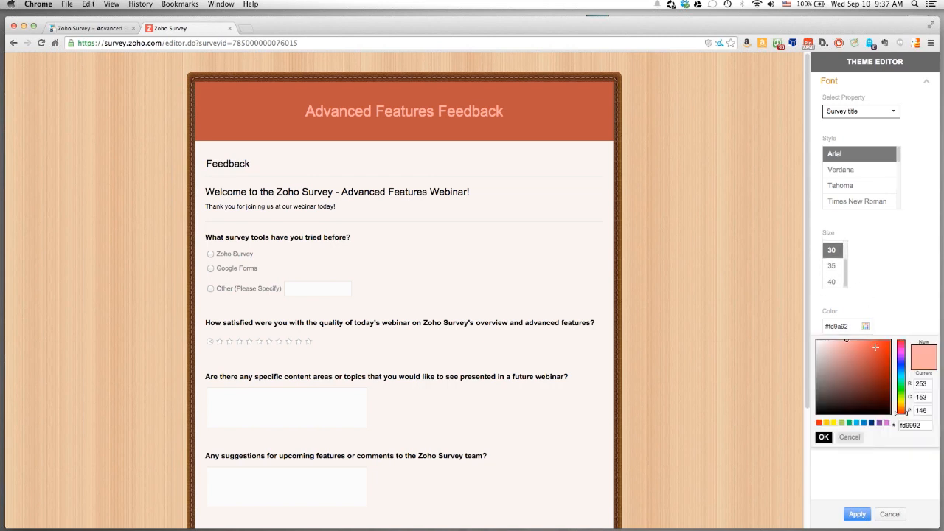
mouse_move(875, 344)
mouse_down()
mouse_move(878, 398)
mouse_move(841, 391)
mouse_move(873, 367)
mouse_move(850, 362)
mouse_move(830, 376)
mouse_up()
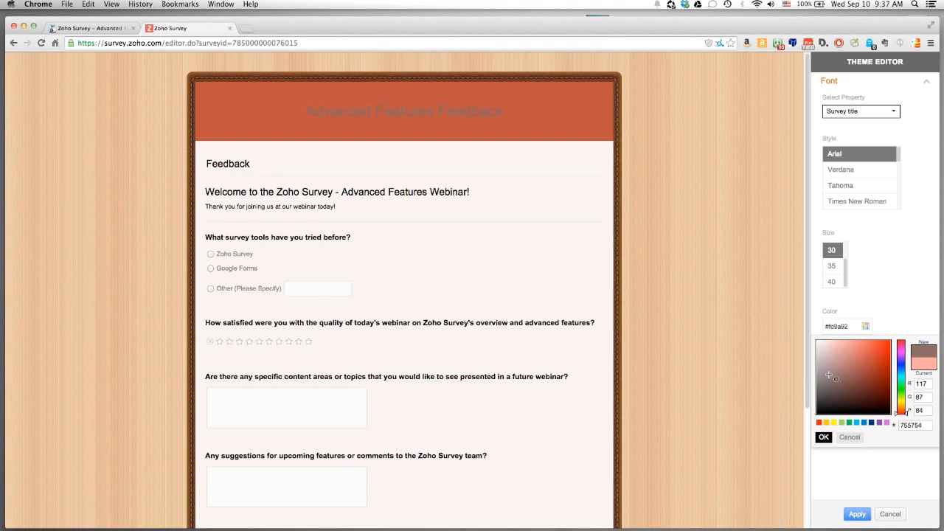
click(903, 366)
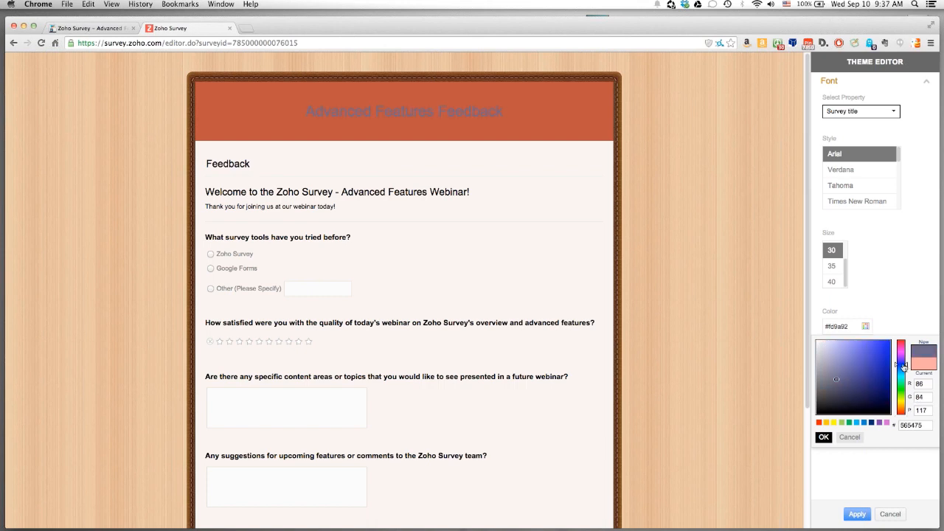
drag(849, 357, 878, 354)
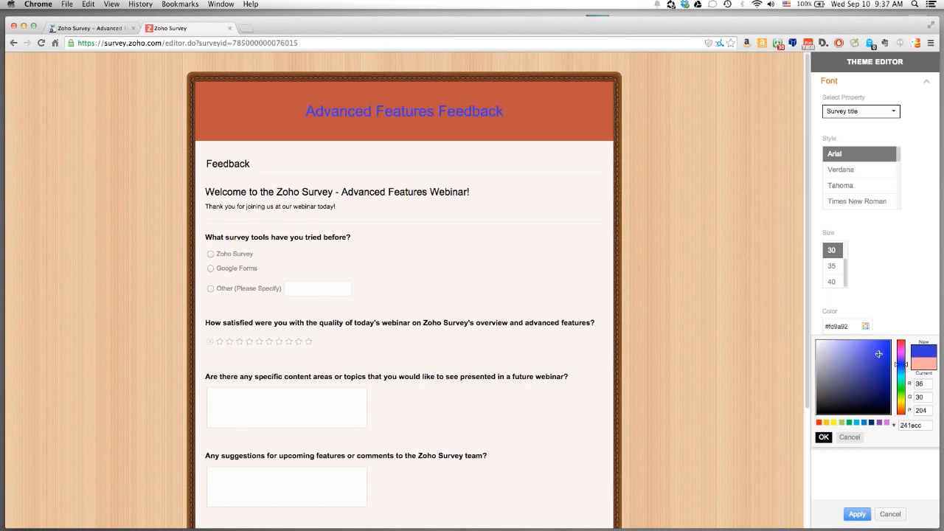
click(878, 387)
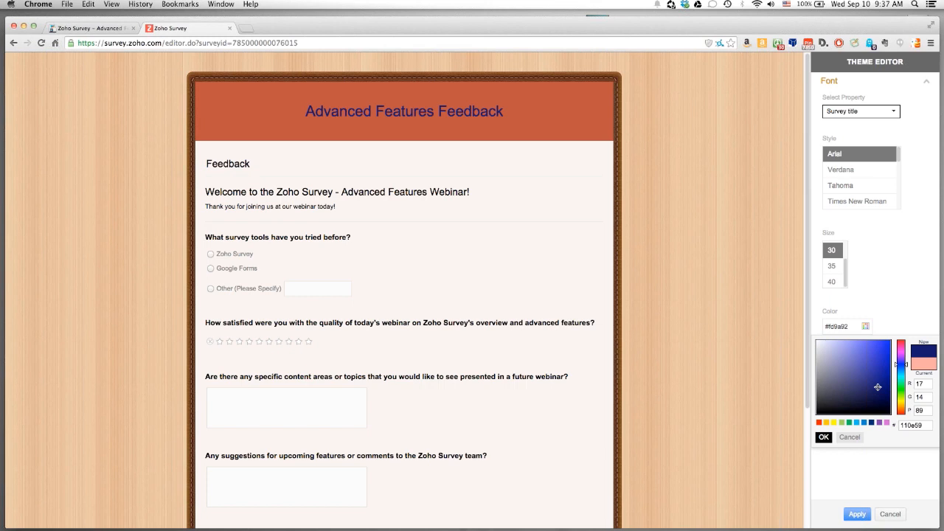
click(857, 389)
click(901, 402)
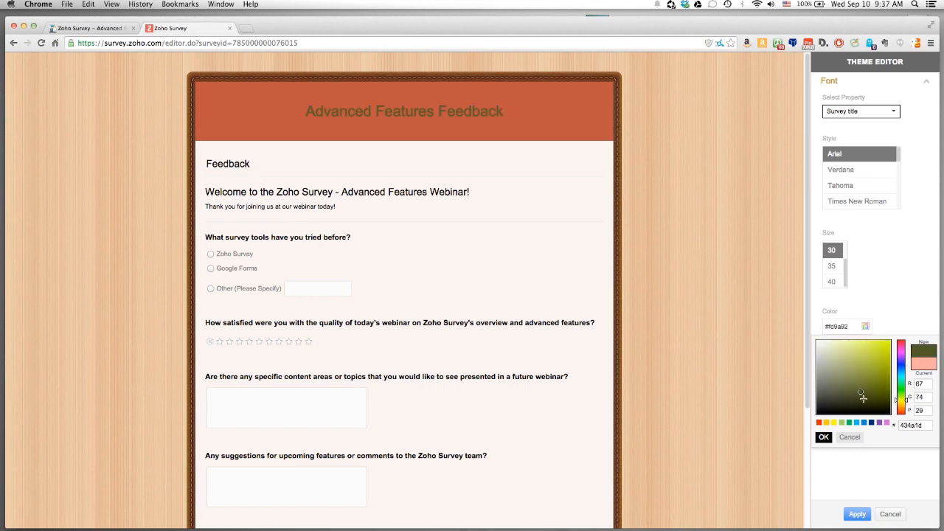
click(869, 360)
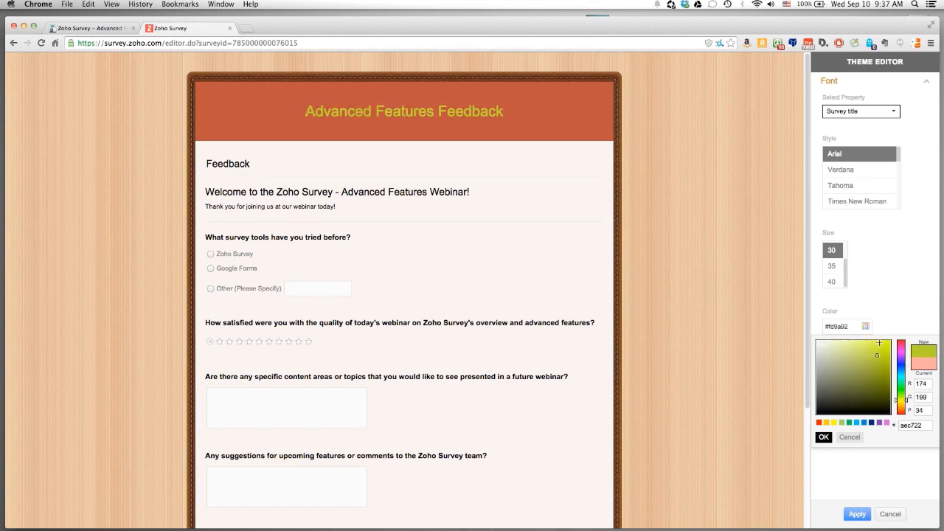
click(880, 343)
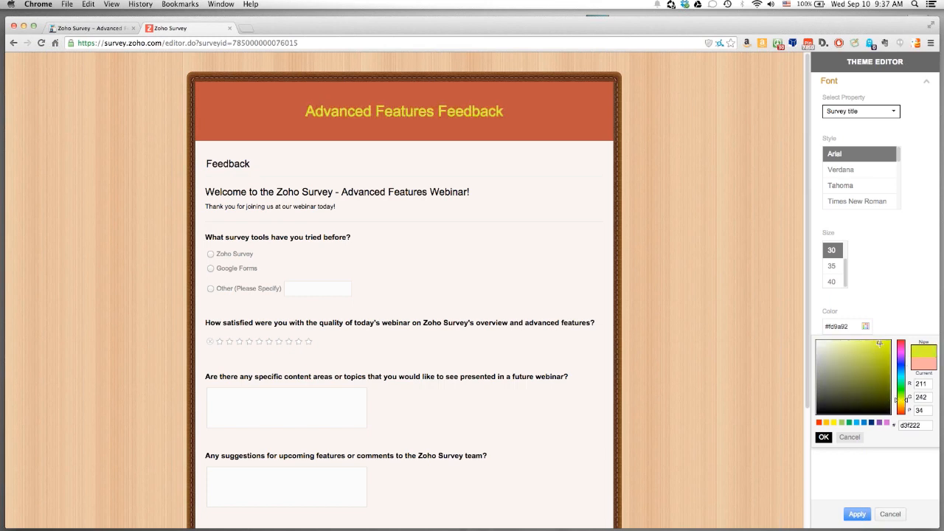
click(858, 514)
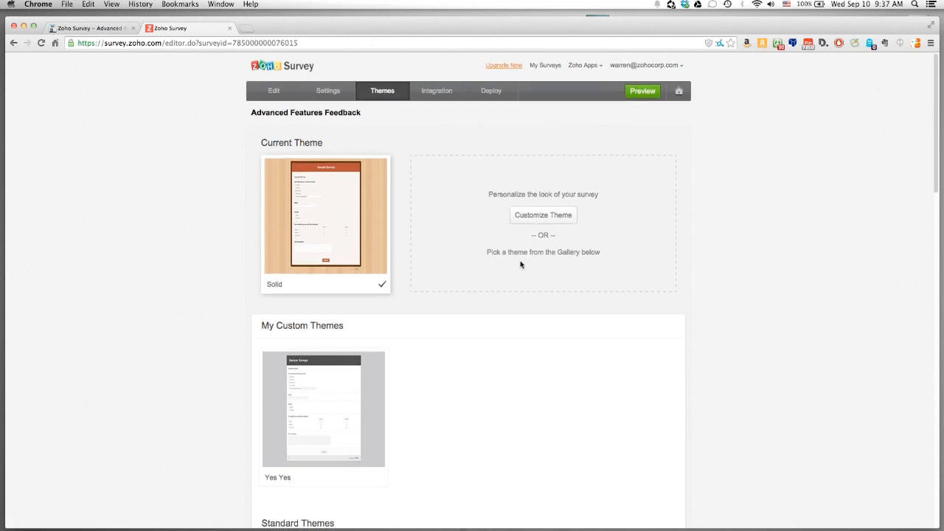
Step: Browse the standard themes in the gallery, and start customizing a theme for the survey
scroll(521, 317, down, 5)
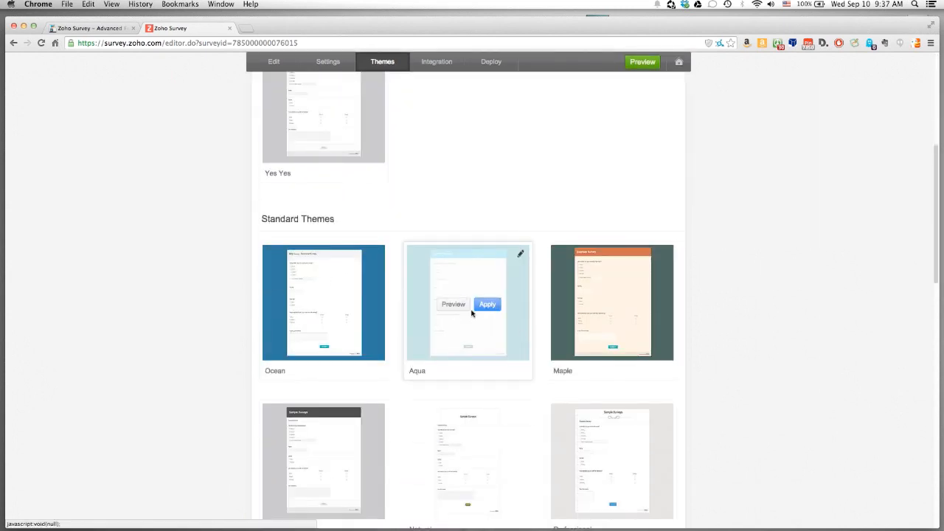
scroll(612, 324, down, 2)
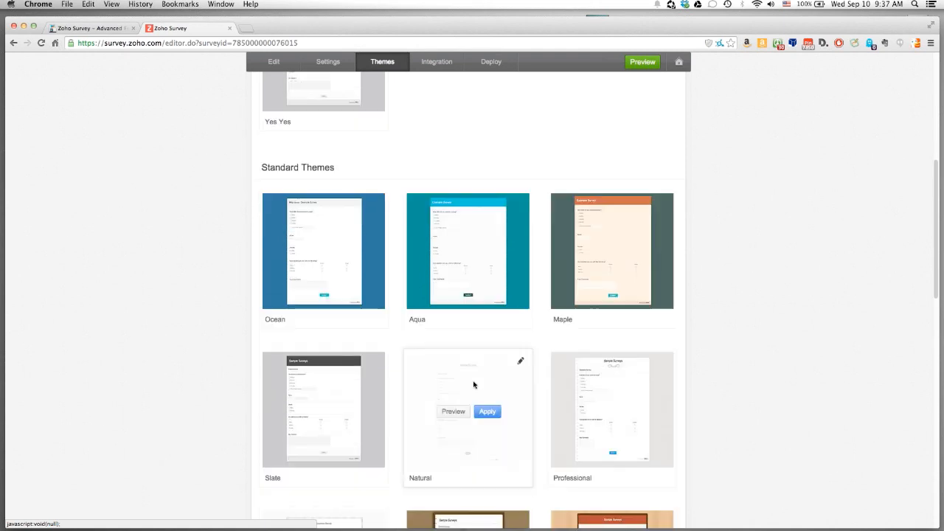
scroll(445, 291, up, 6)
scroll(446, 286, up, 1)
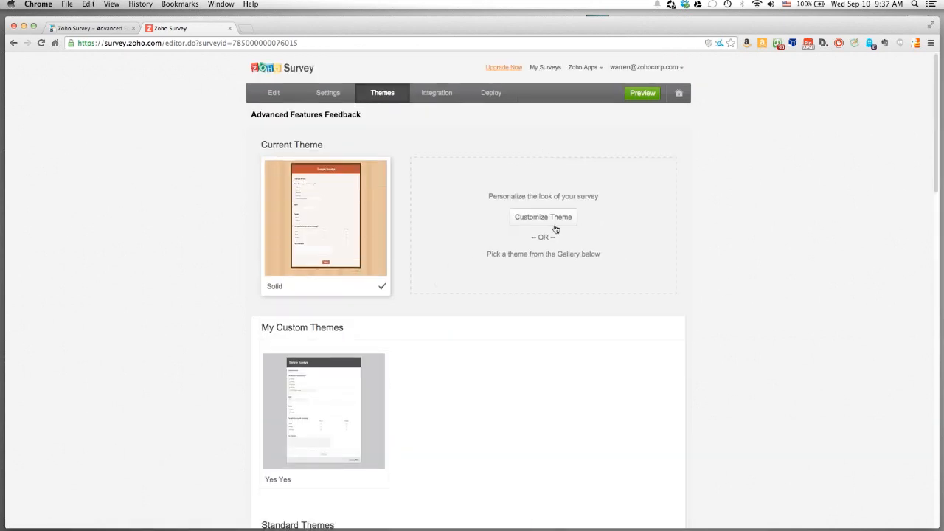
click(558, 225)
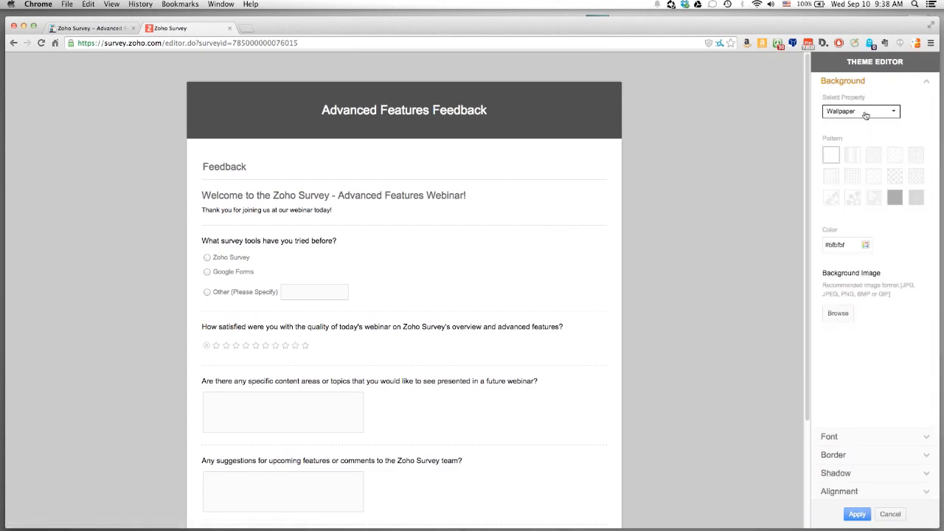
Step: Review the background properties, try several wallpaper patterns, and choose the fine grid pattern
click(867, 115)
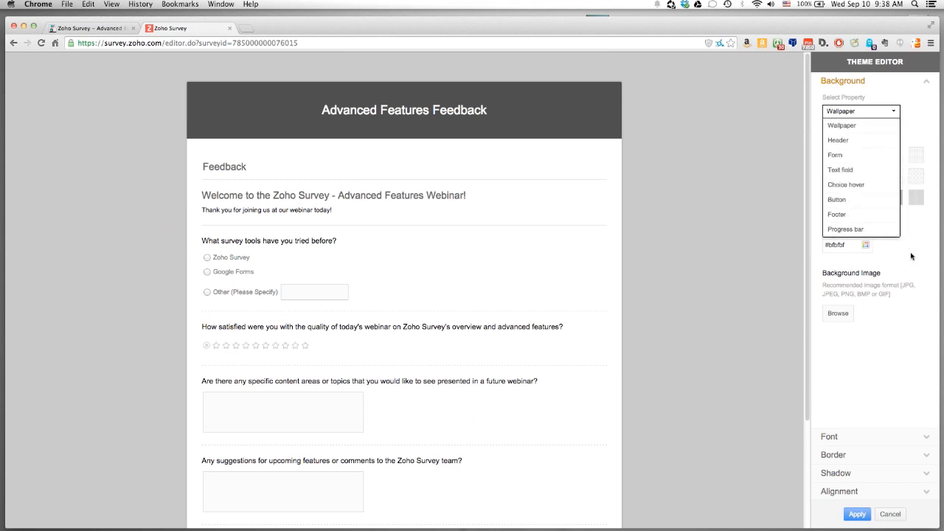
click(901, 347)
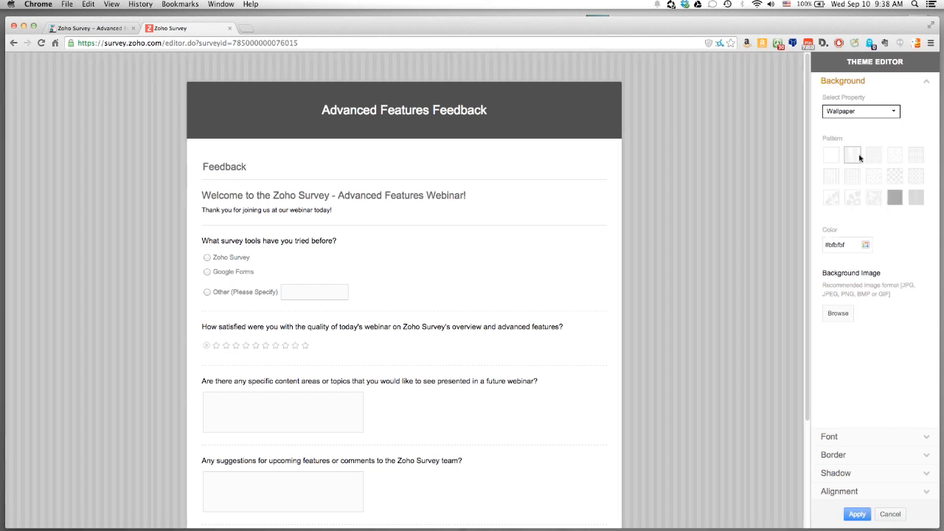
click(916, 178)
click(917, 197)
click(898, 200)
click(852, 202)
click(831, 176)
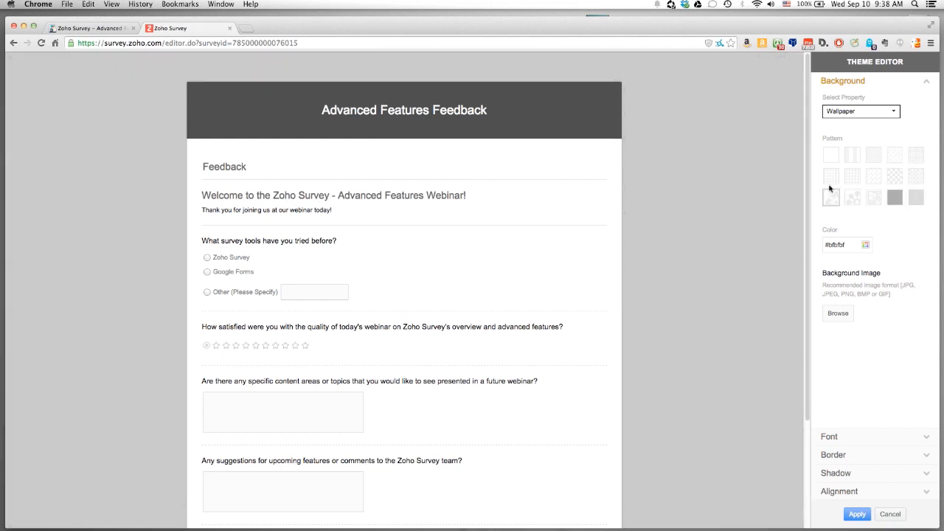
click(866, 246)
click(899, 250)
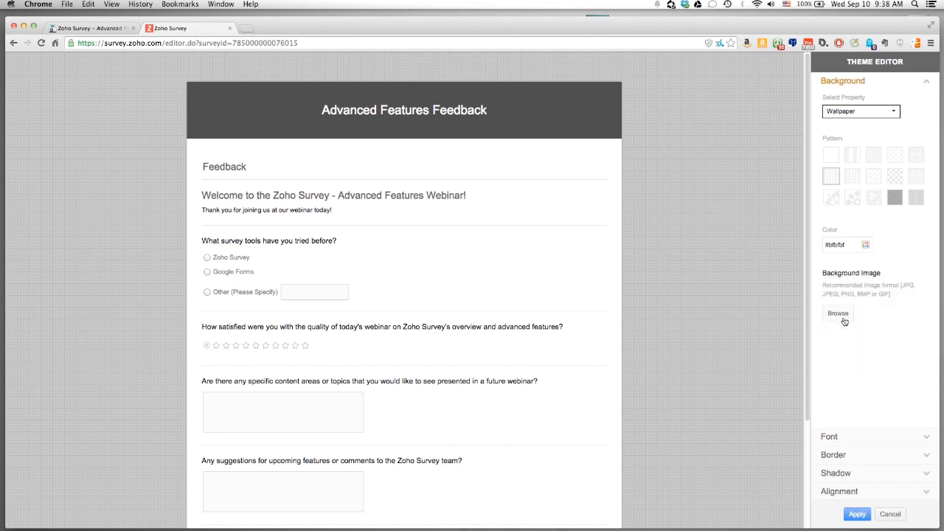
Step: Glance at the font settings, and give the form a thick border with the dotted style
click(878, 436)
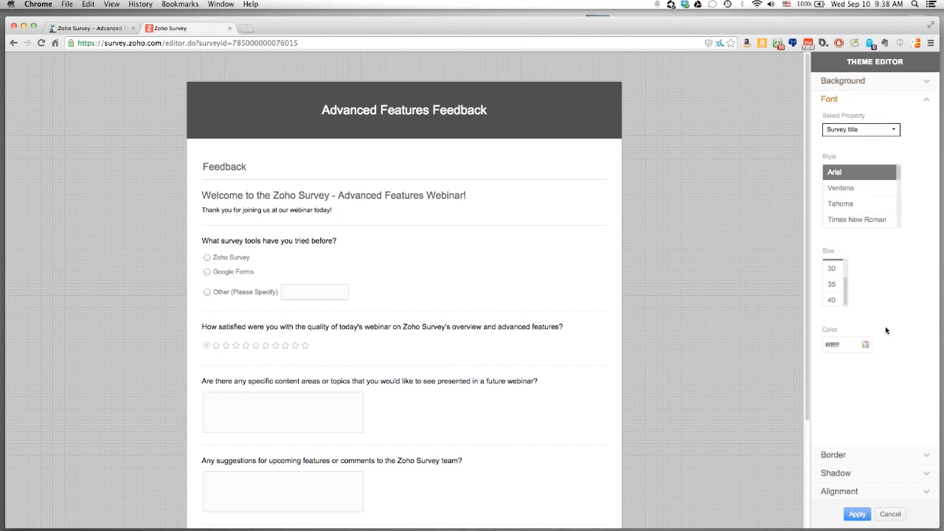
click(879, 457)
click(861, 208)
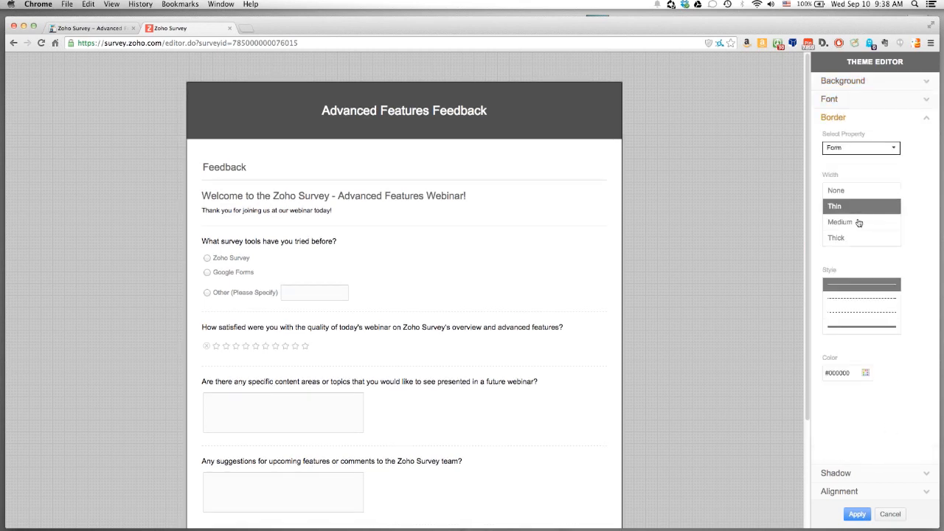
click(860, 222)
click(855, 239)
click(857, 315)
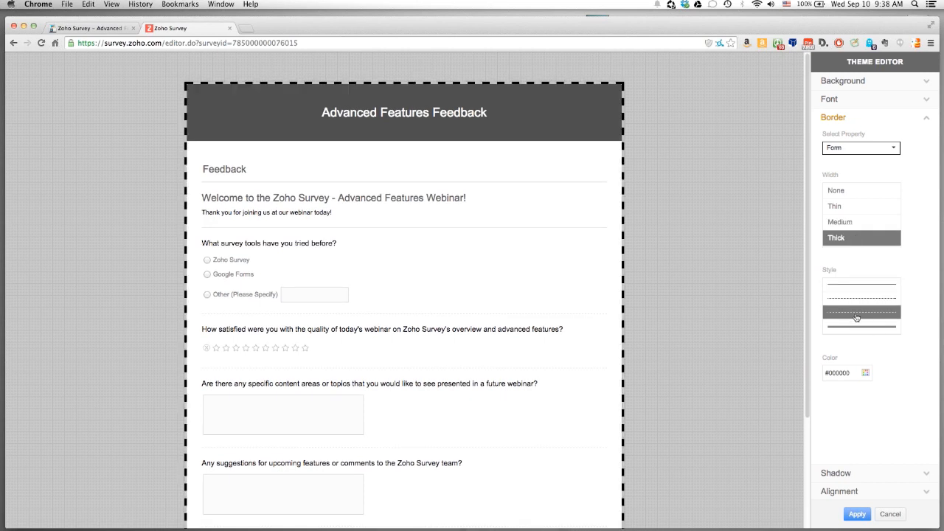
click(856, 300)
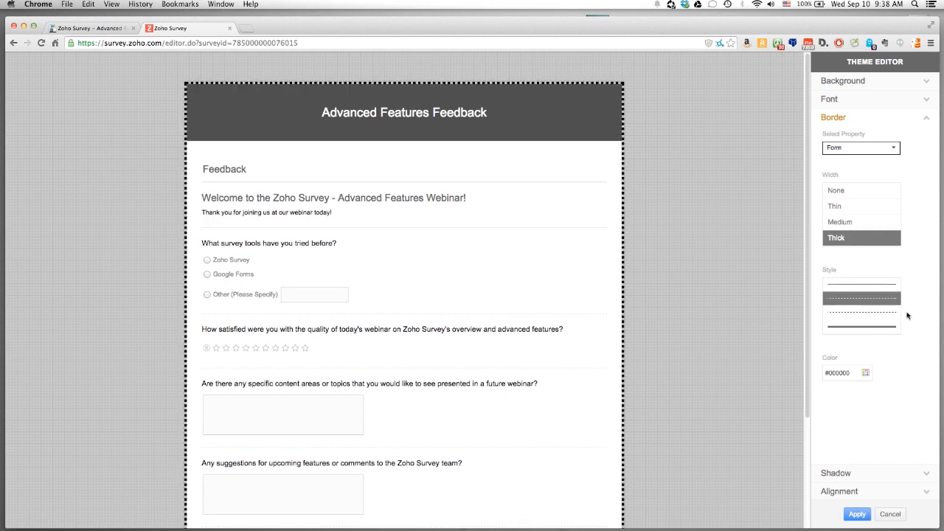
Step: Pick the blue-violet 4618db for the form border, and save the design as a custom theme named "Test 1"
click(866, 375)
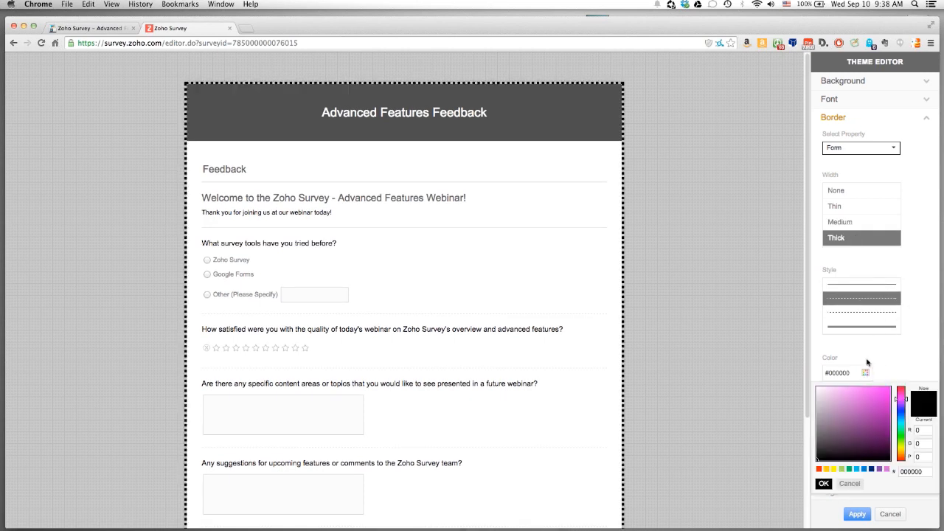
mouse_move(896, 399)
mouse_down()
mouse_move(905, 408)
mouse_move(879, 394)
mouse_up()
click(882, 398)
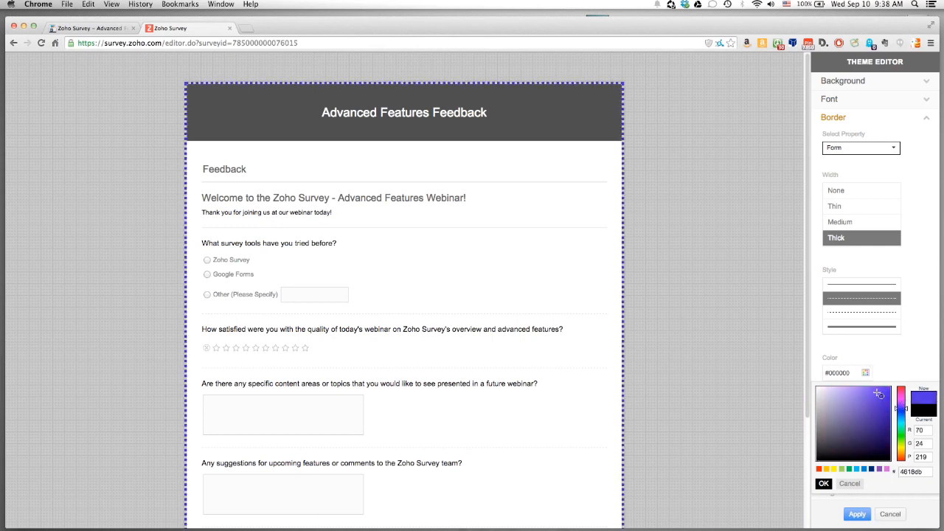
click(859, 516)
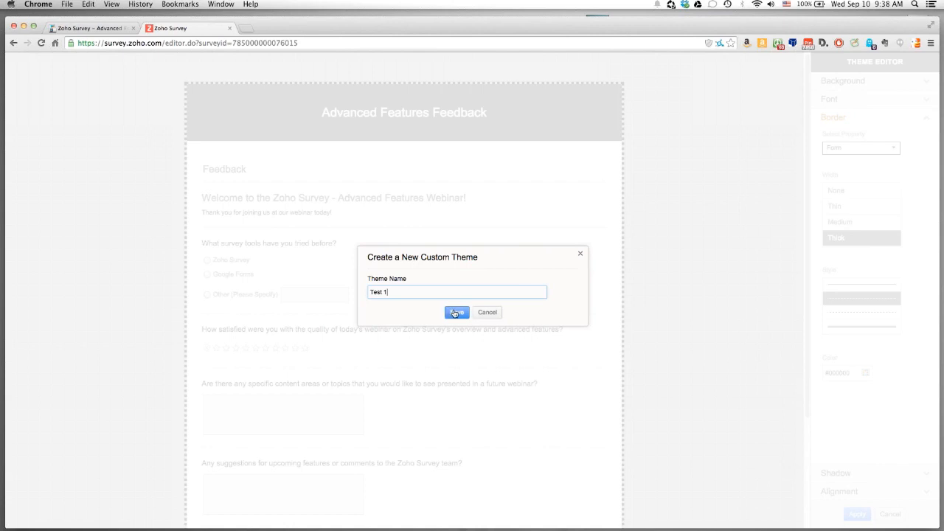
click(455, 314)
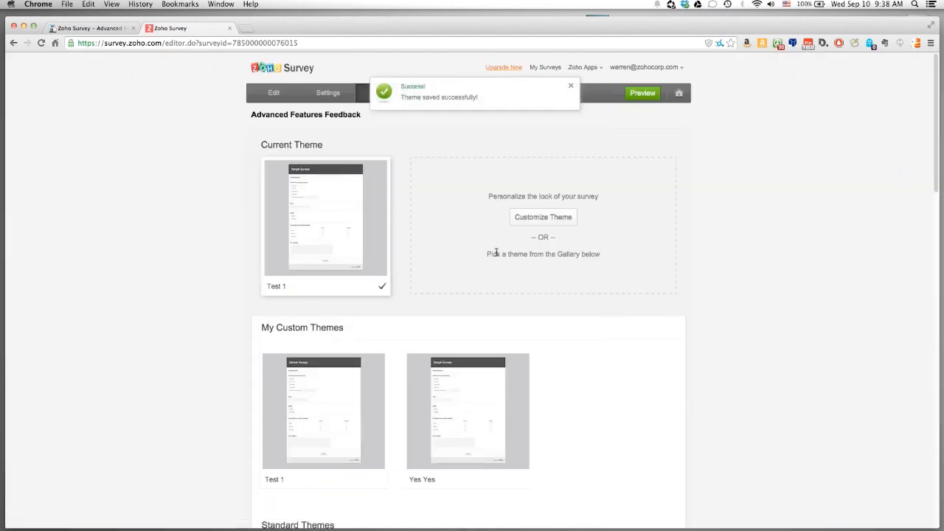
Step: Review the shadow and header alignment options in the theme editor, and leave it without applying changes
click(549, 220)
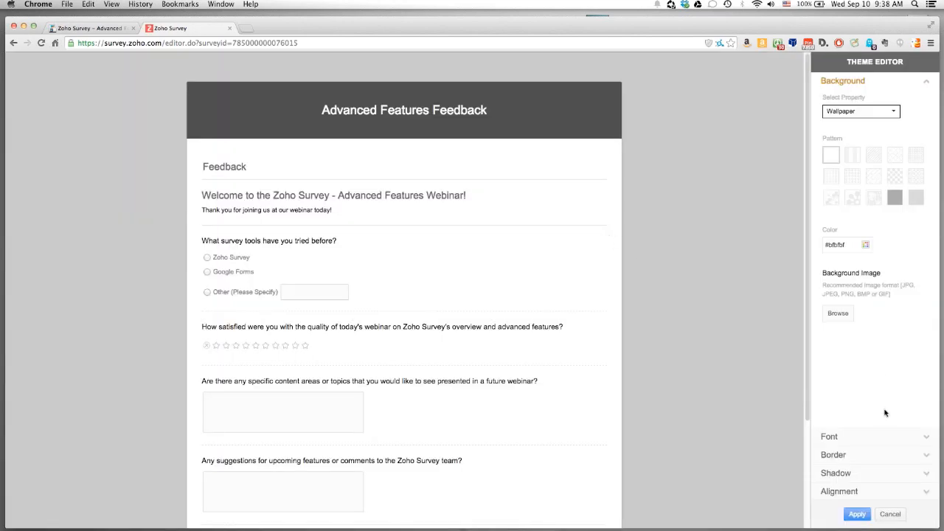
click(868, 475)
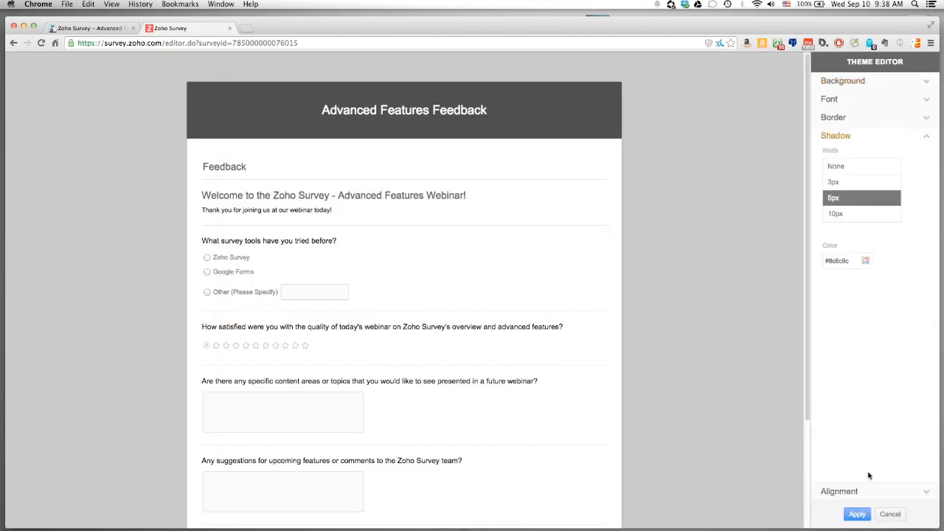
click(866, 494)
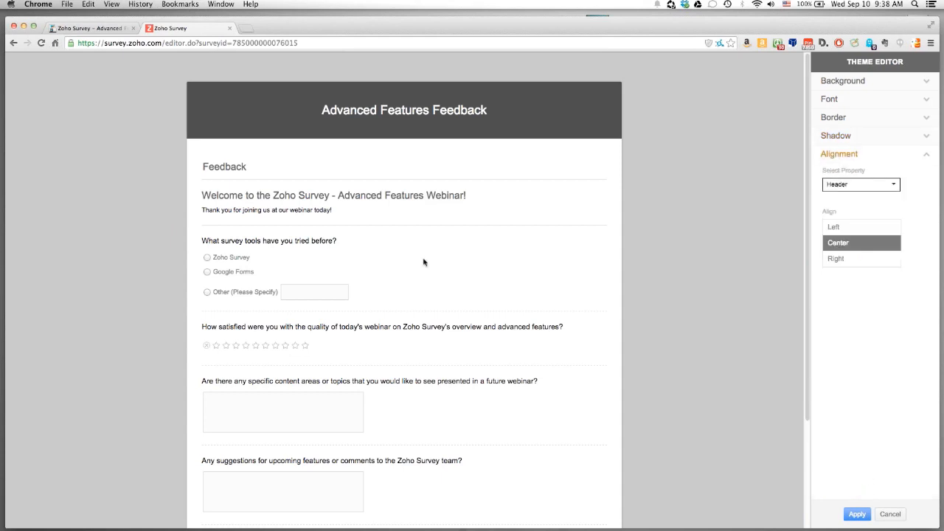
scroll(412, 234, down, 3)
scroll(453, 245, up, 3)
click(901, 515)
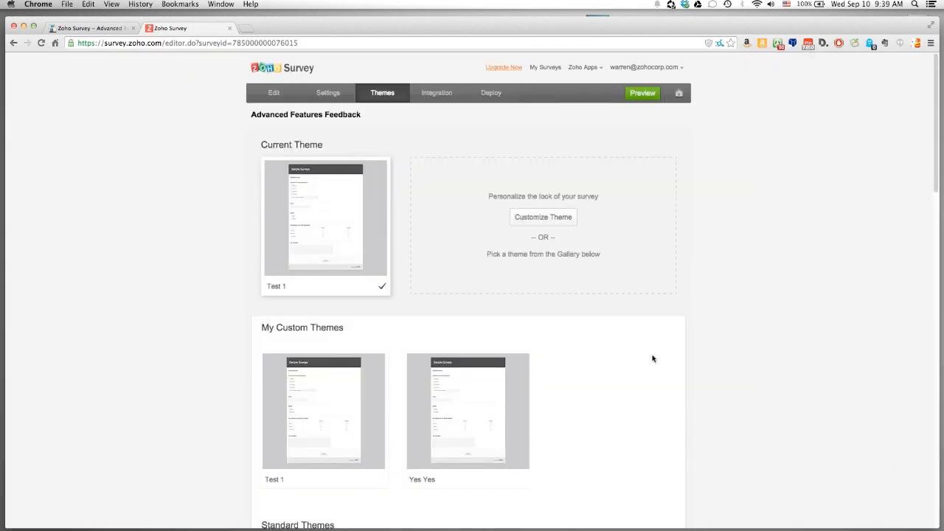
Step: Look over the saved custom themes and the standard themes in the gallery
scroll(812, 263, down, 2)
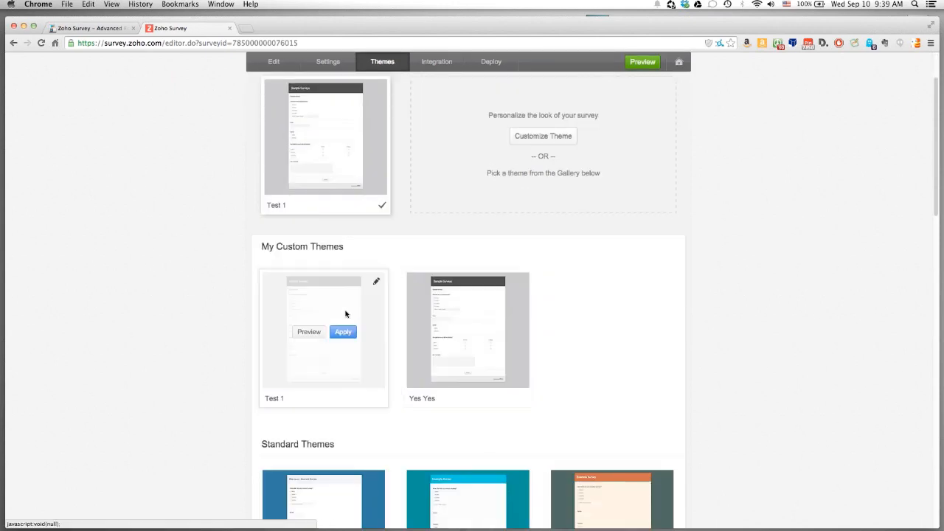
mouse_move(326, 333)
scroll(325, 333, down, 6)
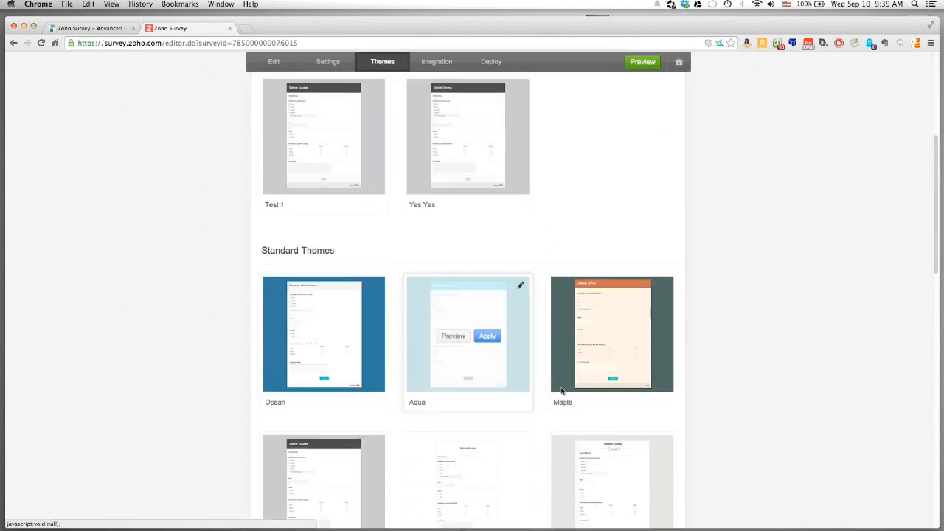
scroll(373, 348, down, 4)
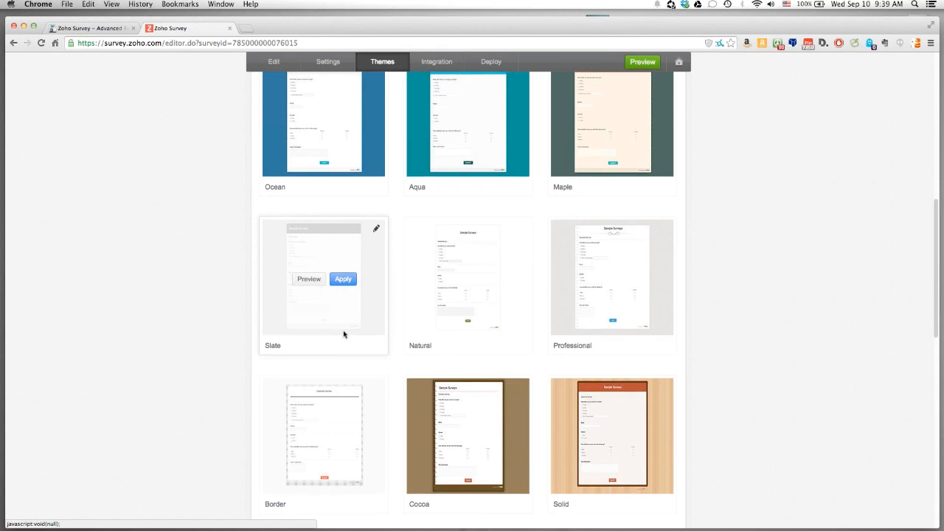
scroll(343, 336, up, 12)
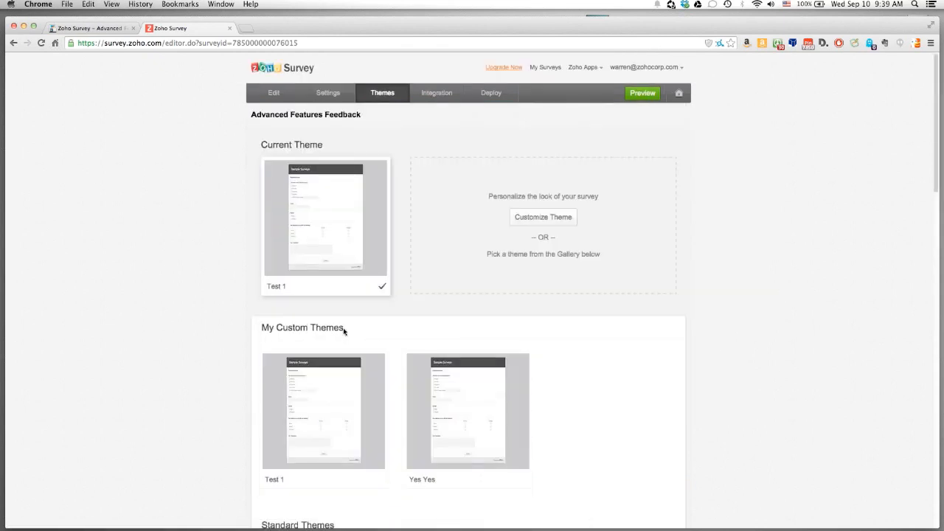
Step: Start the survey's Zoho CRM integration and review the CRM modules available for it
click(428, 99)
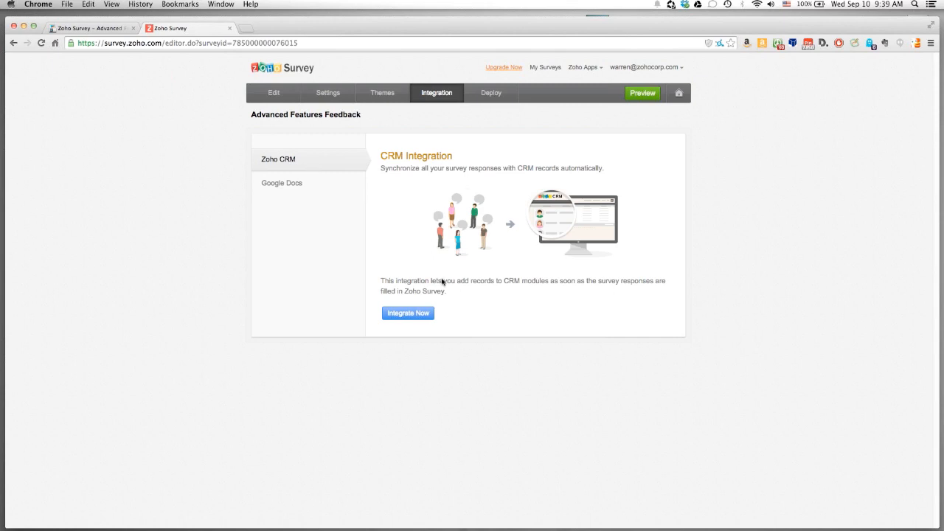
click(426, 314)
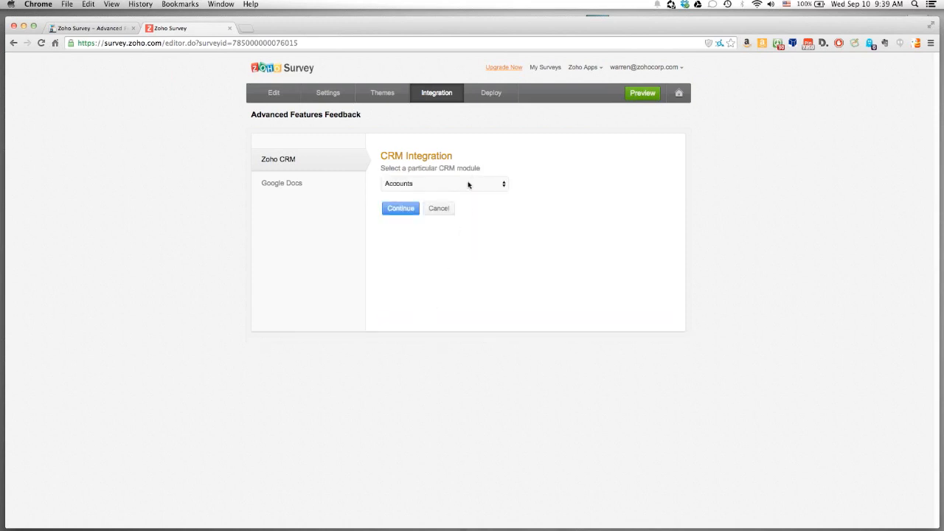
click(468, 184)
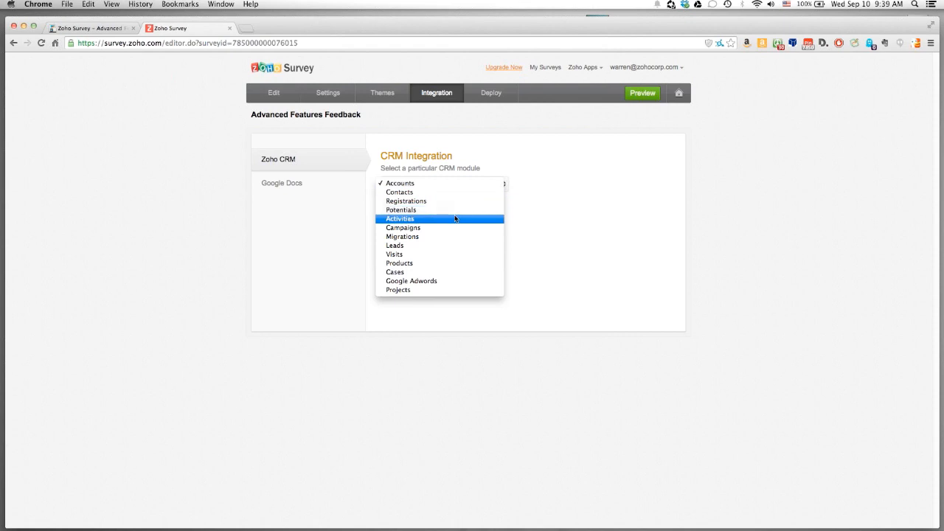
click(597, 222)
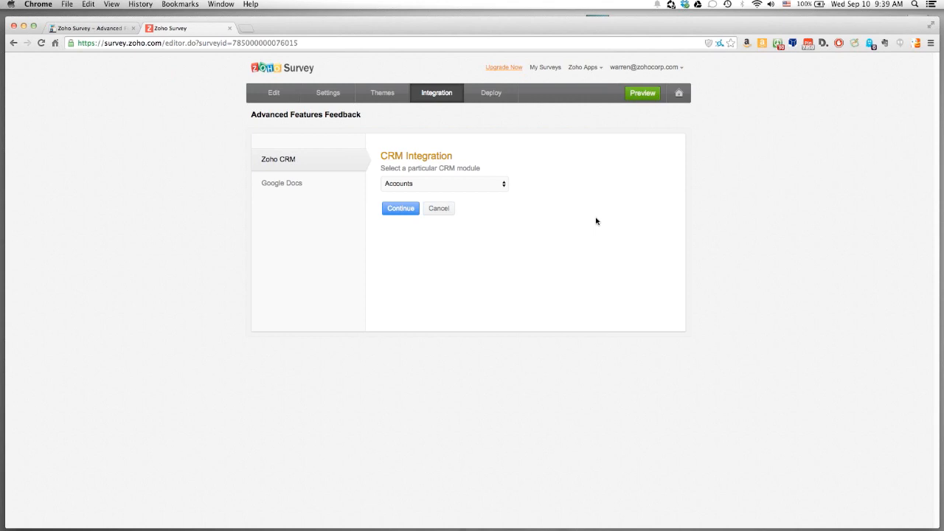
click(487, 185)
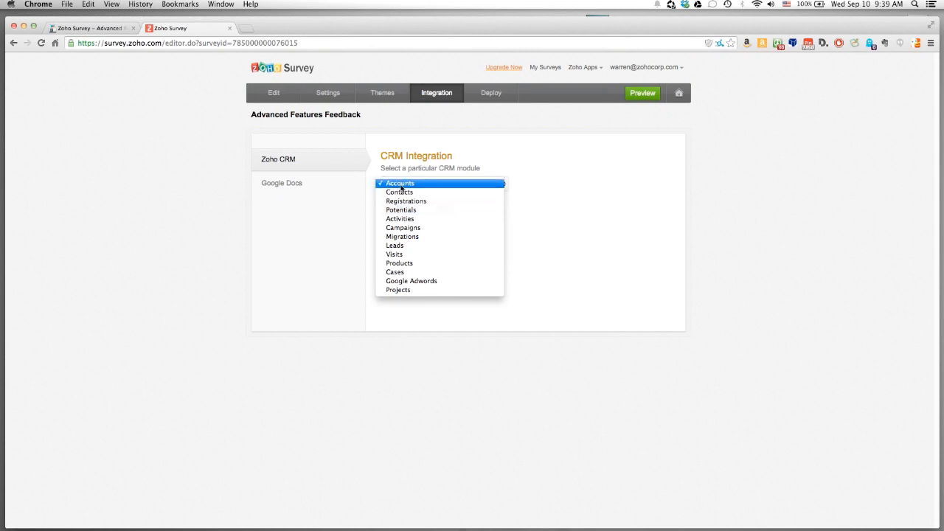
click(593, 213)
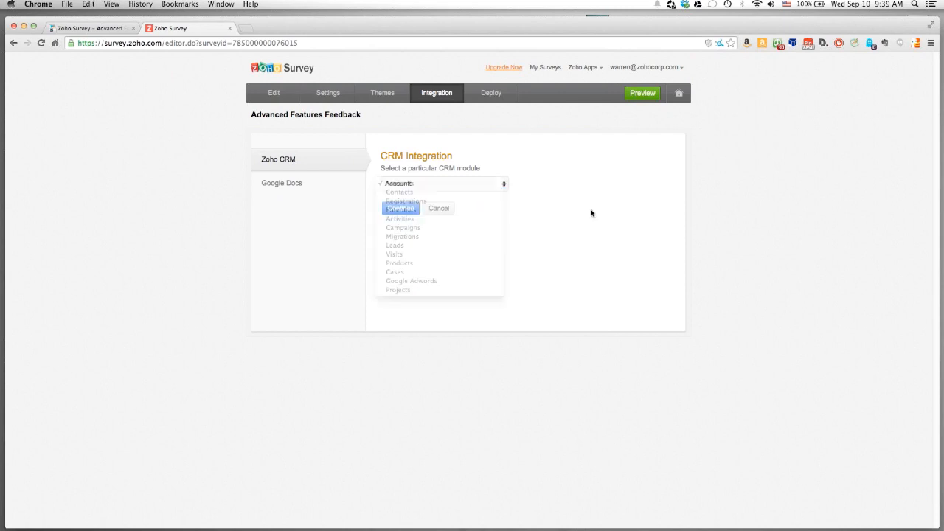
Step: Integrate the survey with Google Docs, comparing the existing-sheet option and mapping responses to a new sheet
click(321, 186)
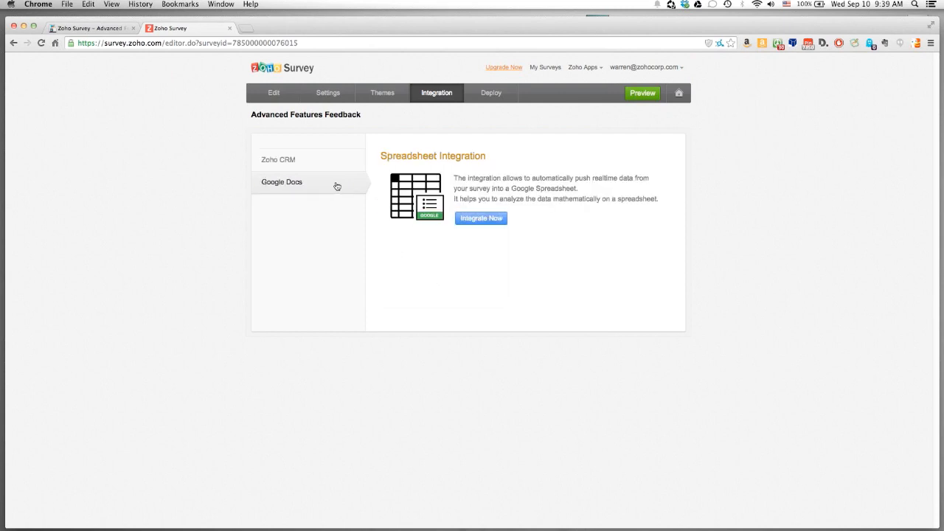
click(494, 223)
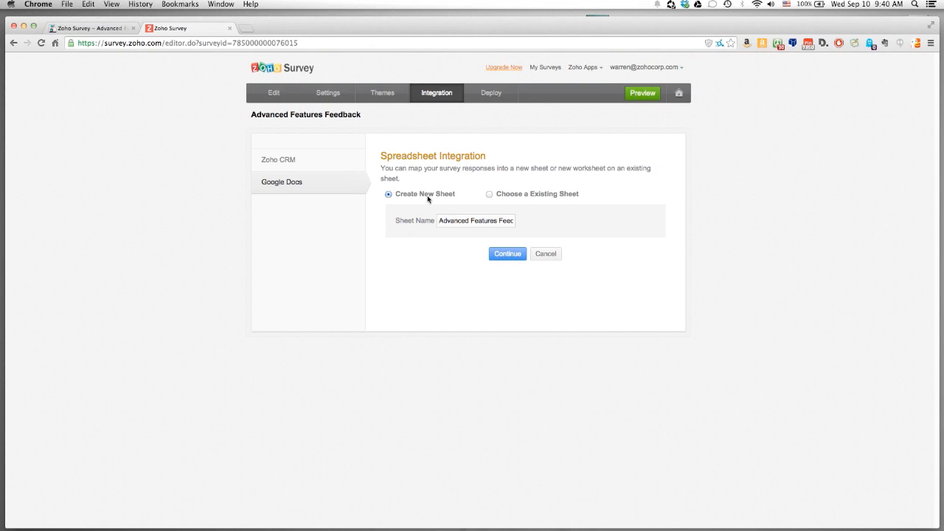
click(518, 195)
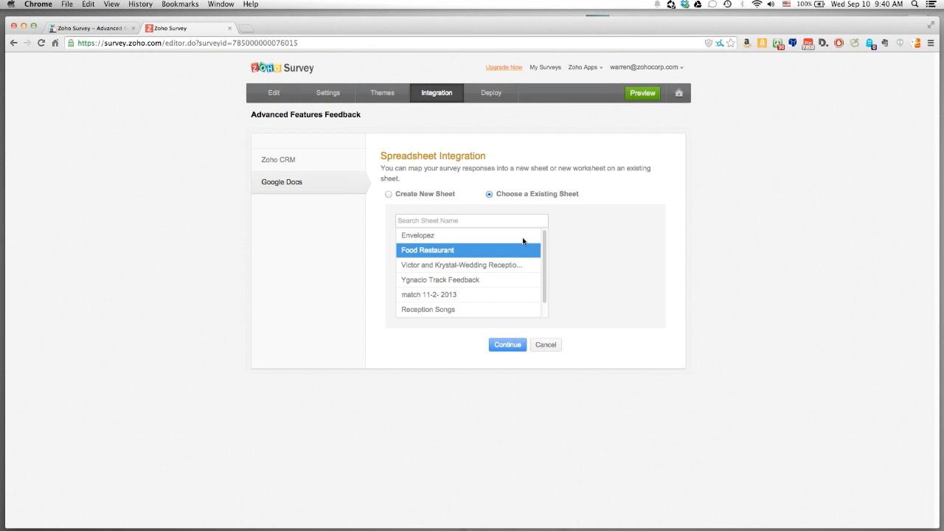
click(424, 195)
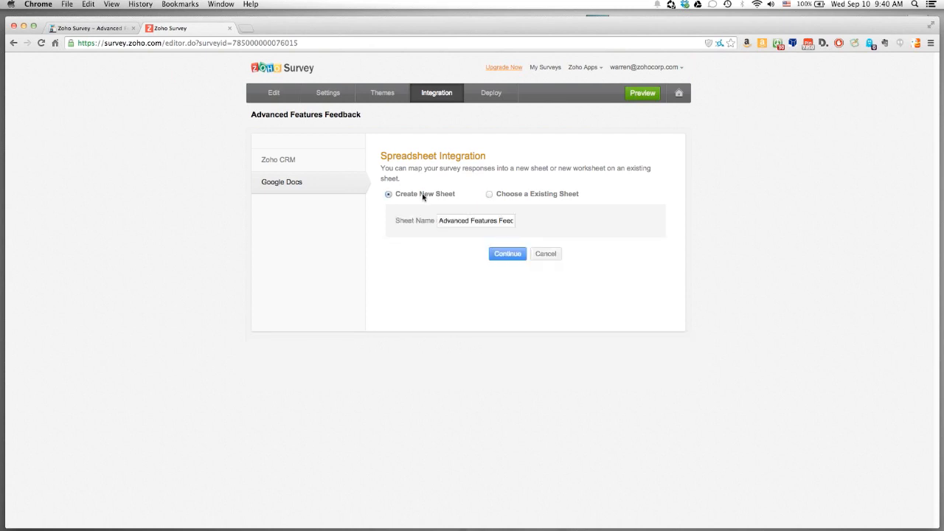
click(507, 253)
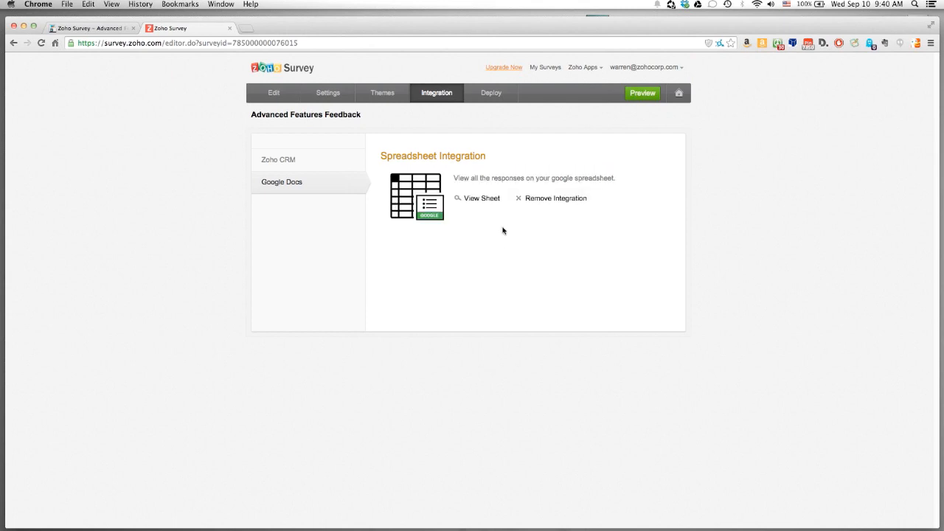
Step: View the linked sheet in Google Sheets, widen columns A to E to show more of their headers, and close it
click(490, 200)
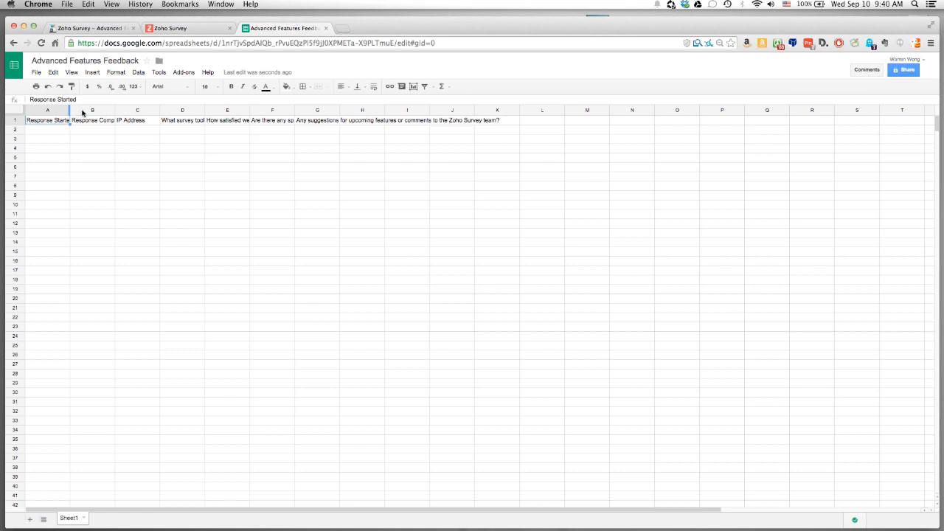
click(270, 158)
click(184, 194)
click(227, 186)
drag(70, 113, 476, 110)
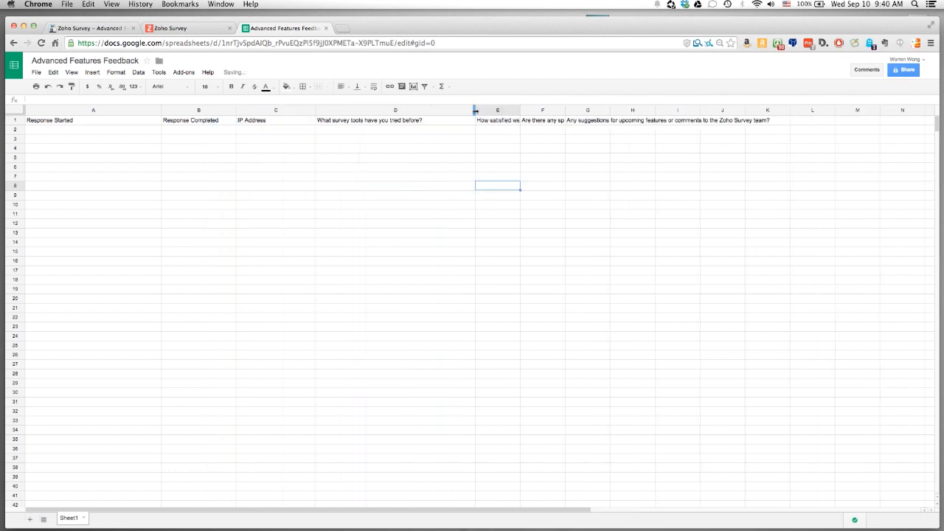
drag(565, 110, 571, 109)
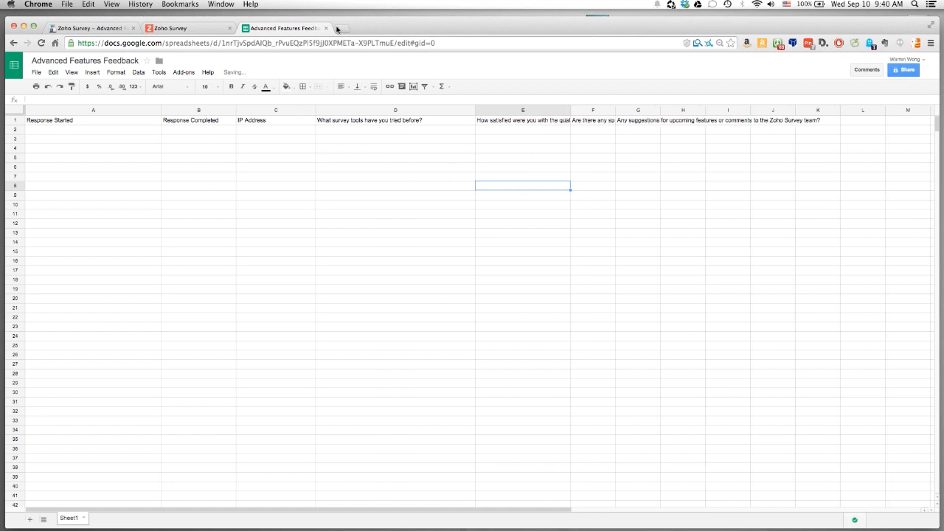
click(327, 28)
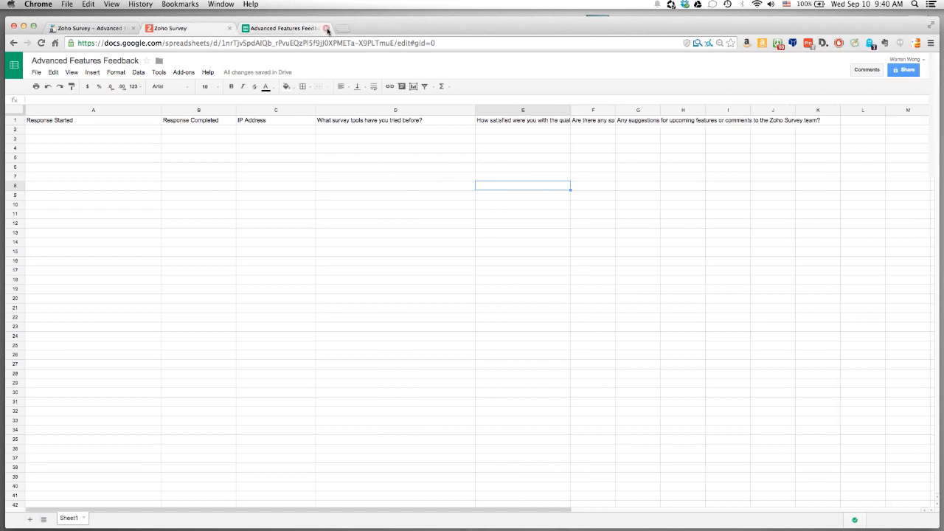